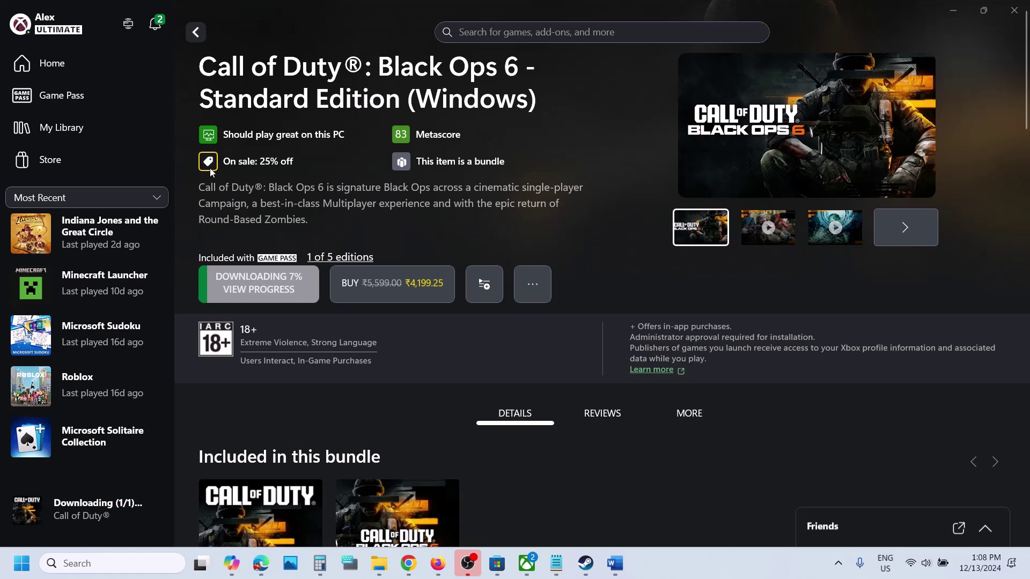
- Browse the Xbox app's PC games library, toggling the installed-only filter, then return to Call of Duty
left_click(85, 137)
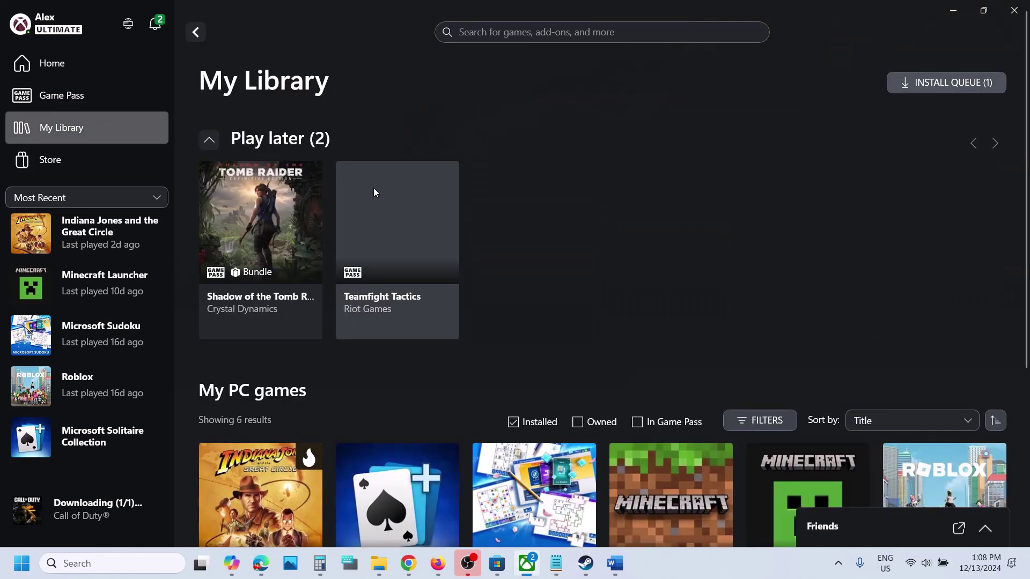
scroll(591, 315, "down", 3)
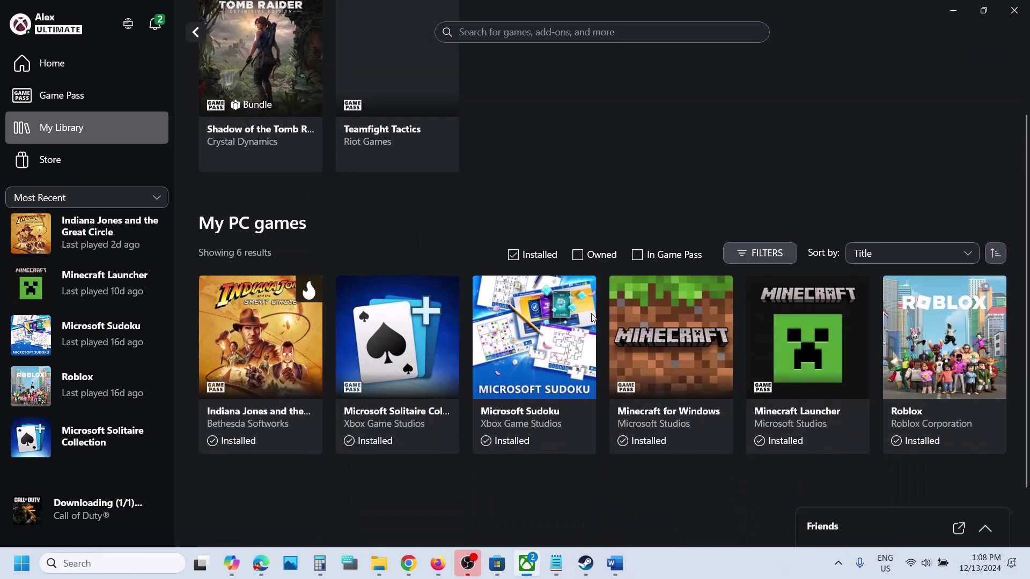
left_click(514, 256)
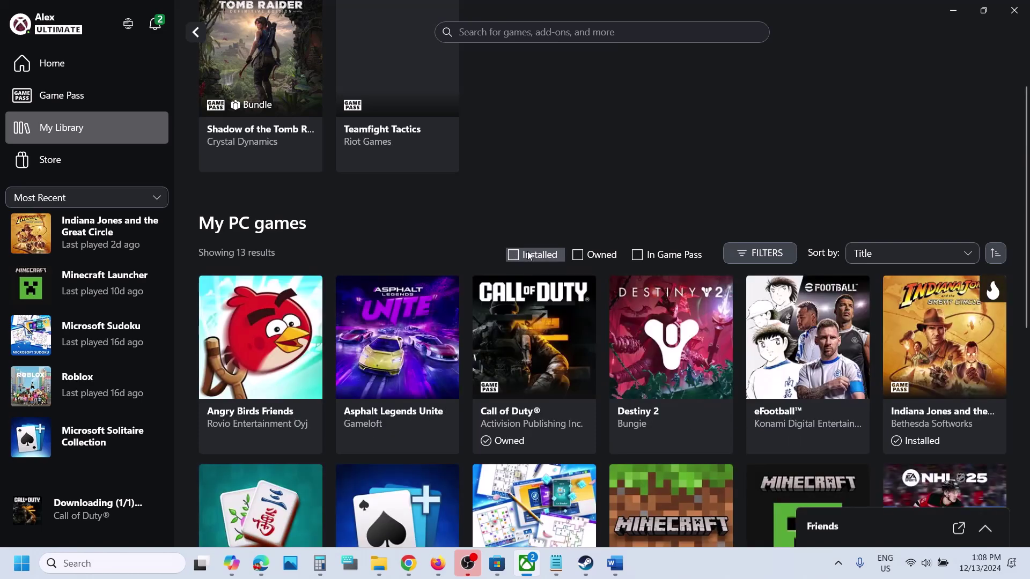
left_click(514, 255)
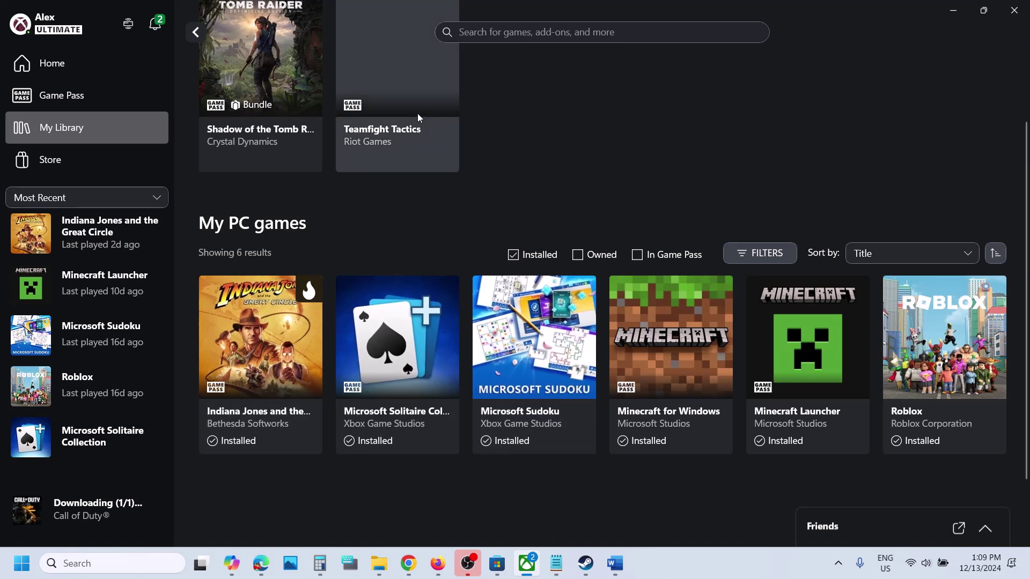
left_click(197, 31)
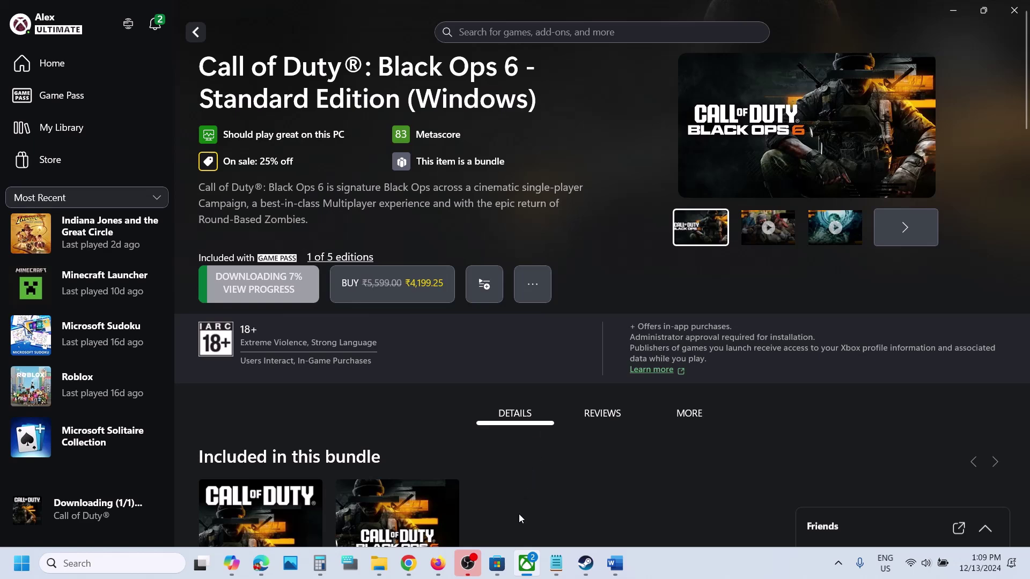
- In Microsoft Store, review the updates and downloads list and the library of acquired apps
left_click(497, 563)
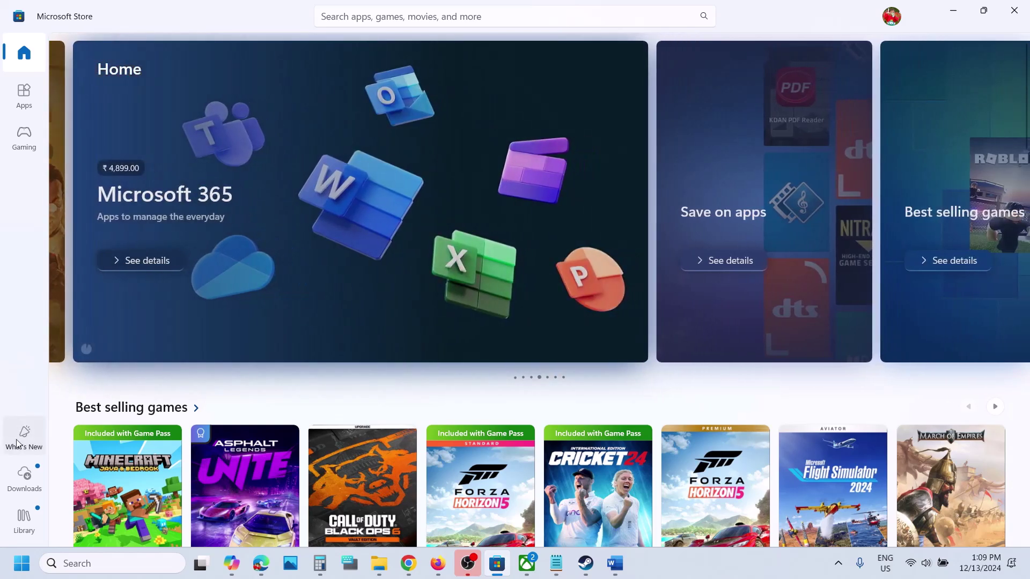
left_click(27, 490)
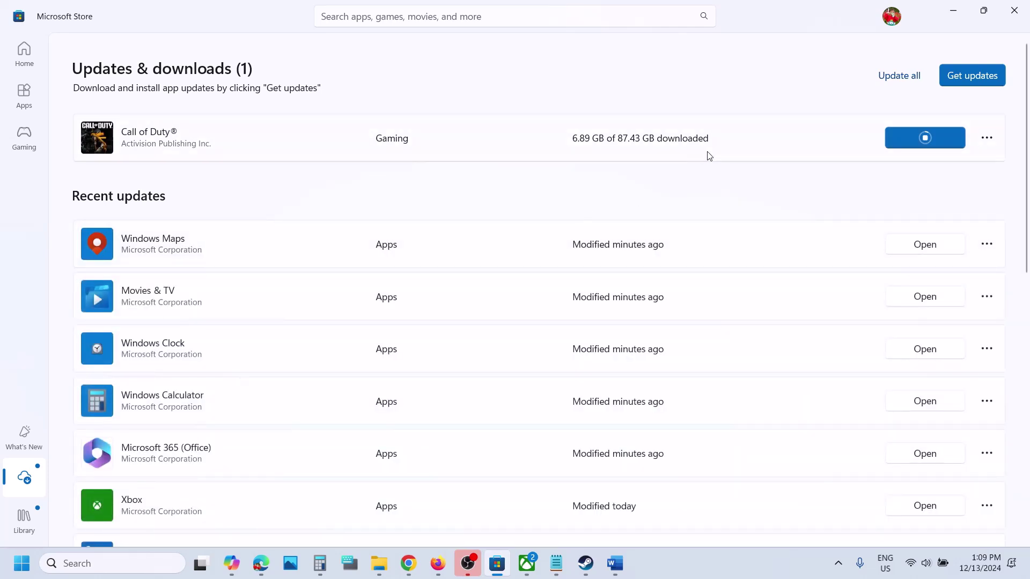
scroll(570, 384, "down", 10)
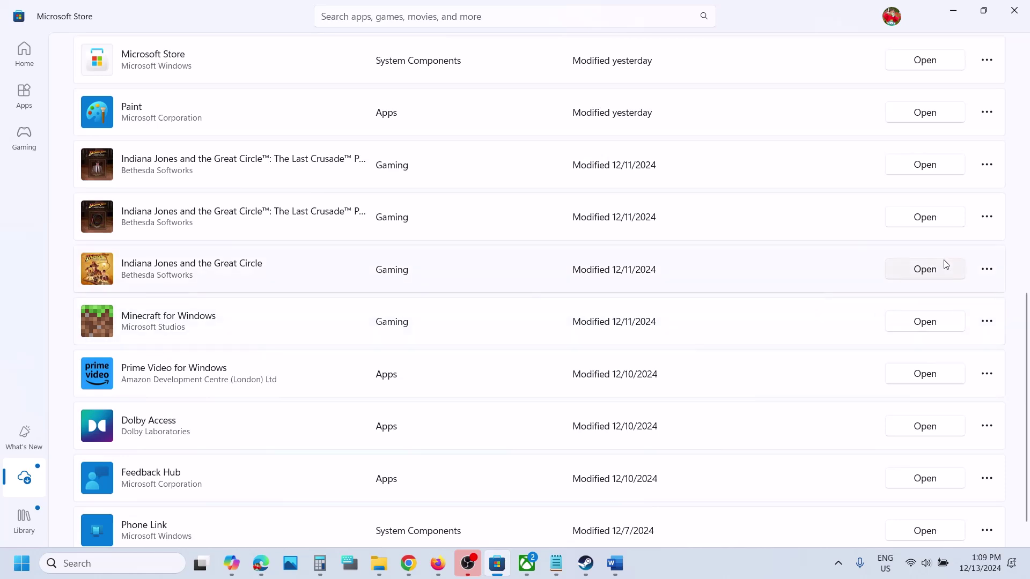
scroll(745, 280, "up", 10)
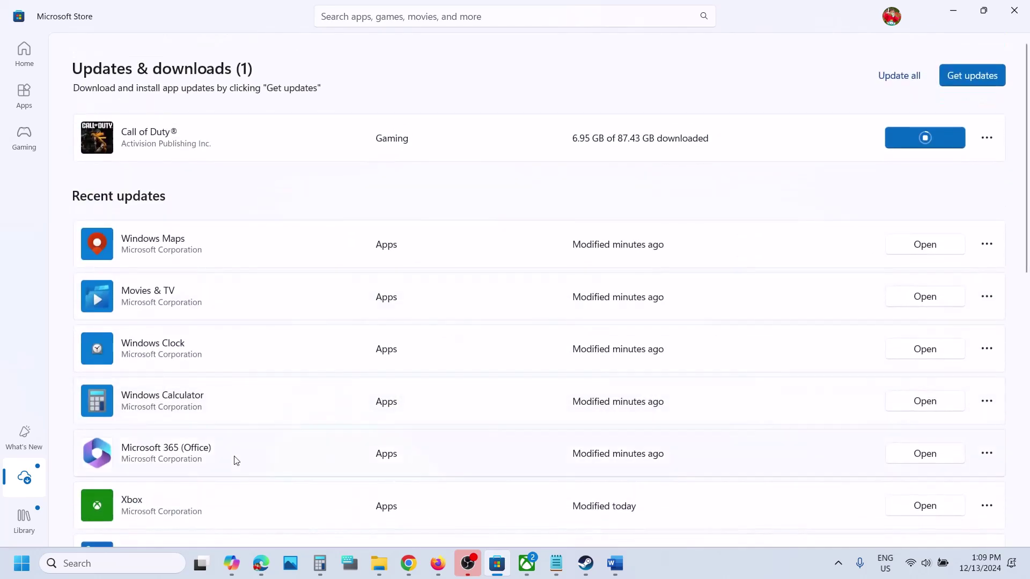
left_click(30, 538)
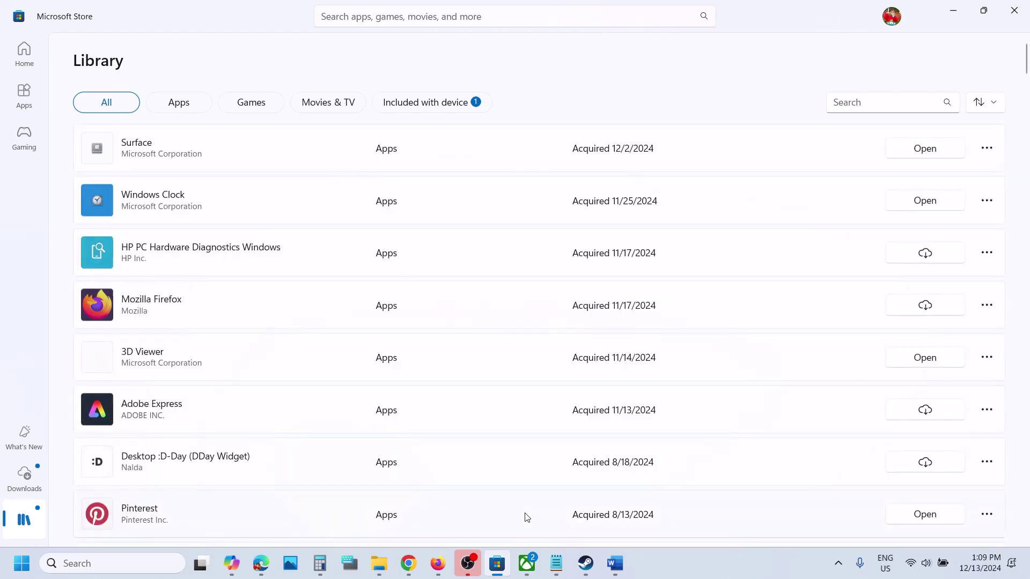
scroll(590, 379, "down", 1)
scroll(590, 379, "down", 8)
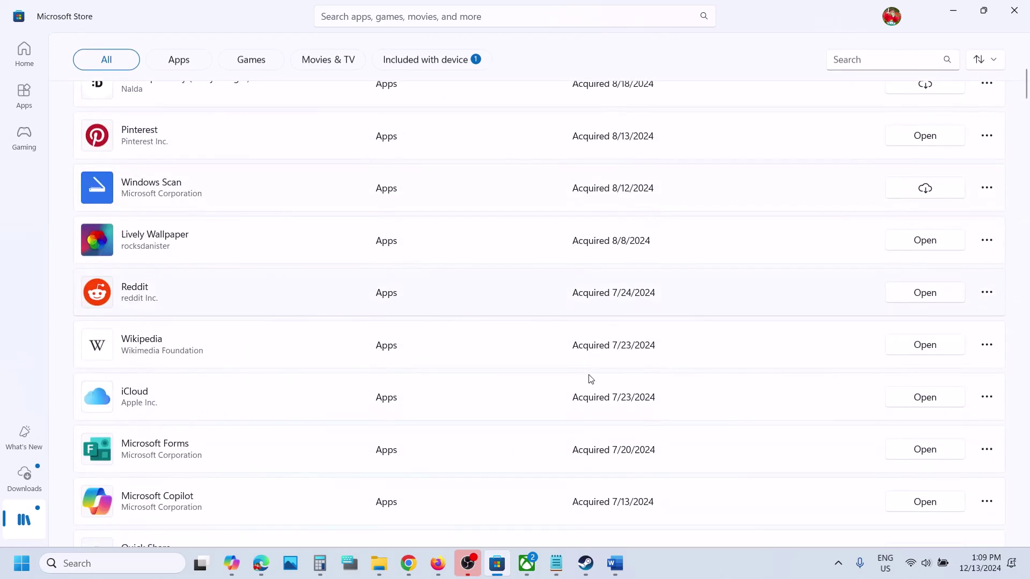
scroll(590, 378, "up", 10)
scroll(590, 379, "down", 1)
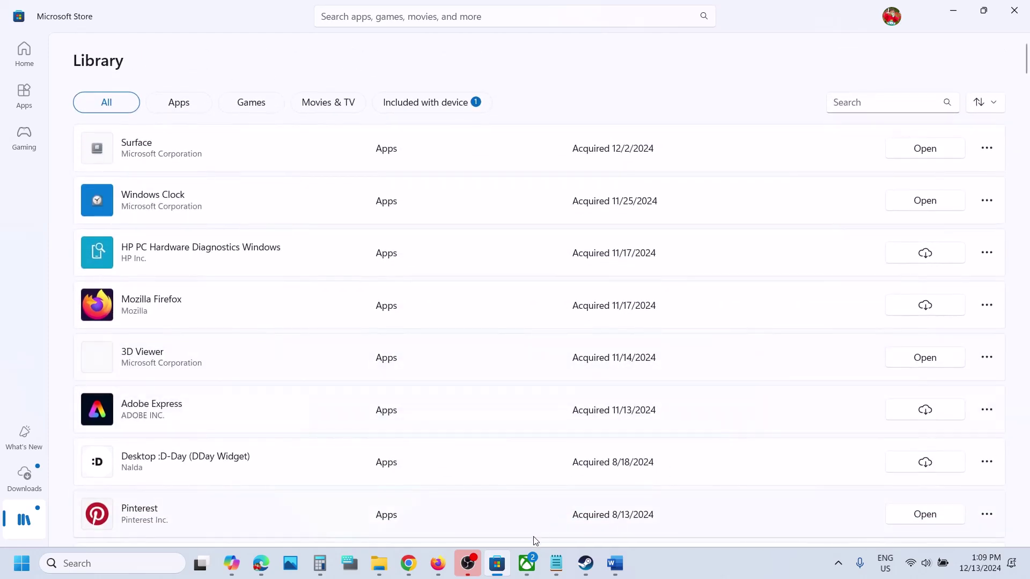
- Check the 'Login with same account' heading in the Word notes, then minimize Word
left_click(528, 563)
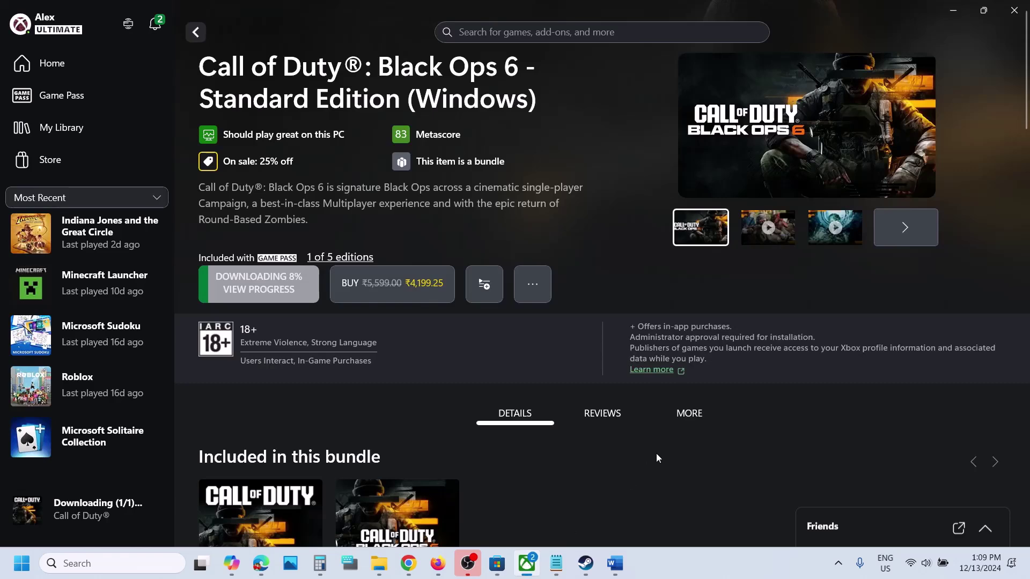
left_click(615, 563)
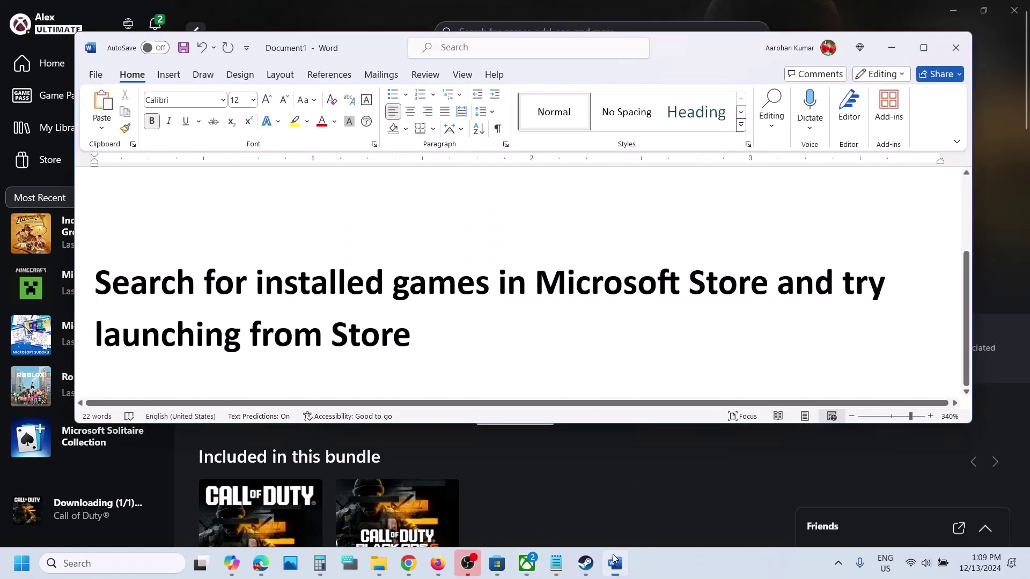
scroll(342, 296, "up", 2)
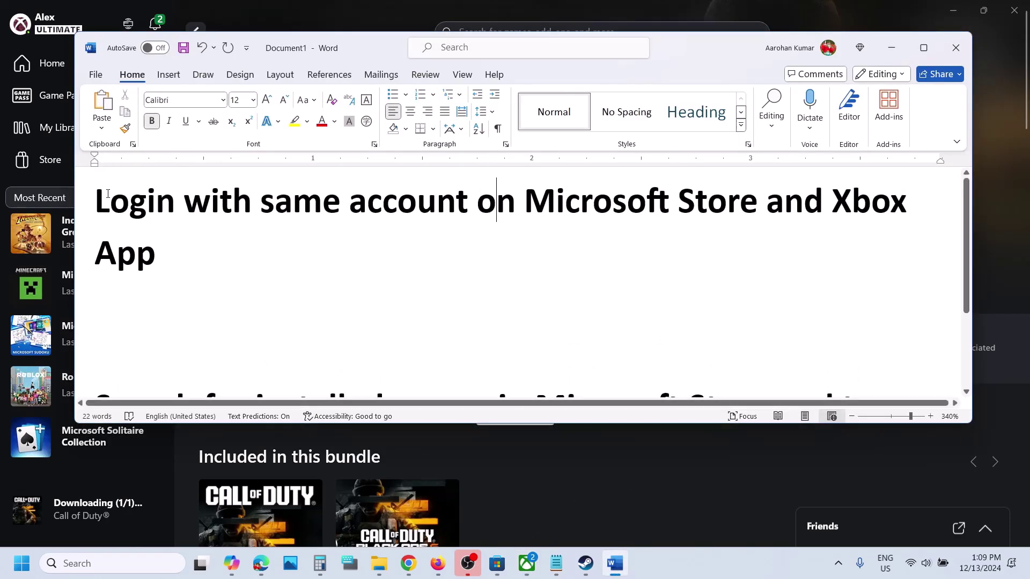
left_click_drag(107, 193, 278, 275)
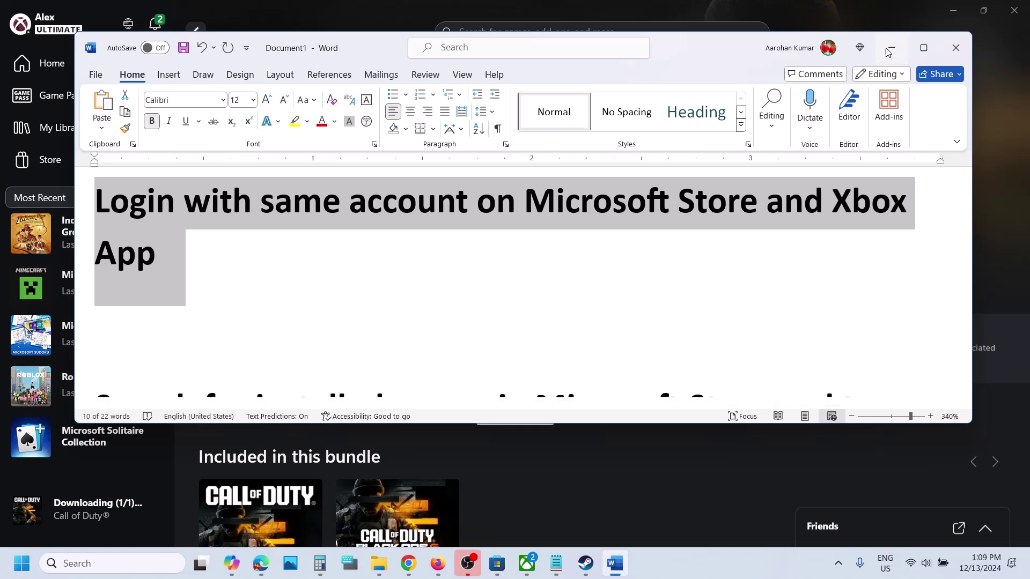
left_click(891, 48)
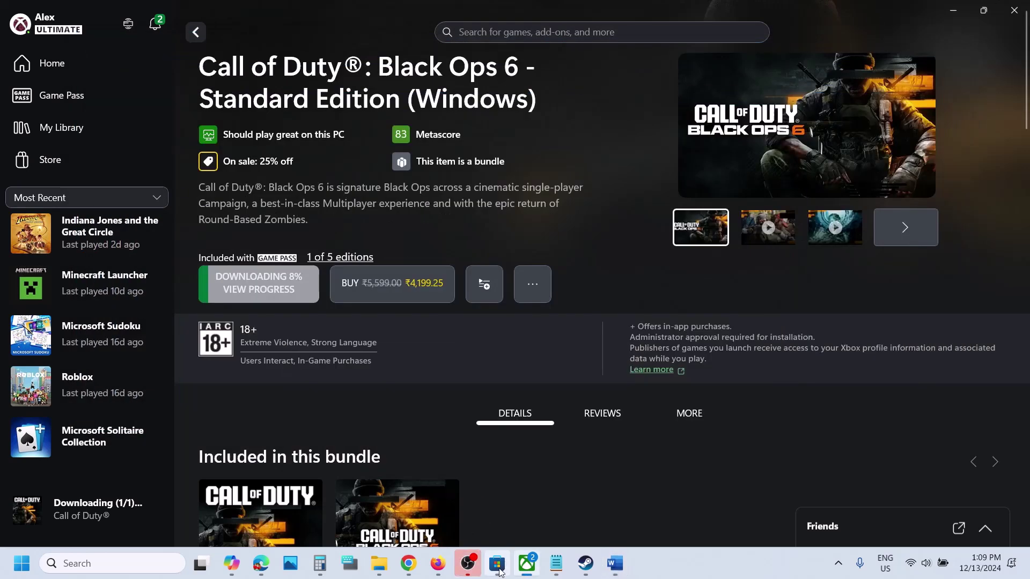
left_click(498, 563)
- Sign out of Microsoft Store and back in with the second listed account, entering the Windows PIN
left_click(891, 16)
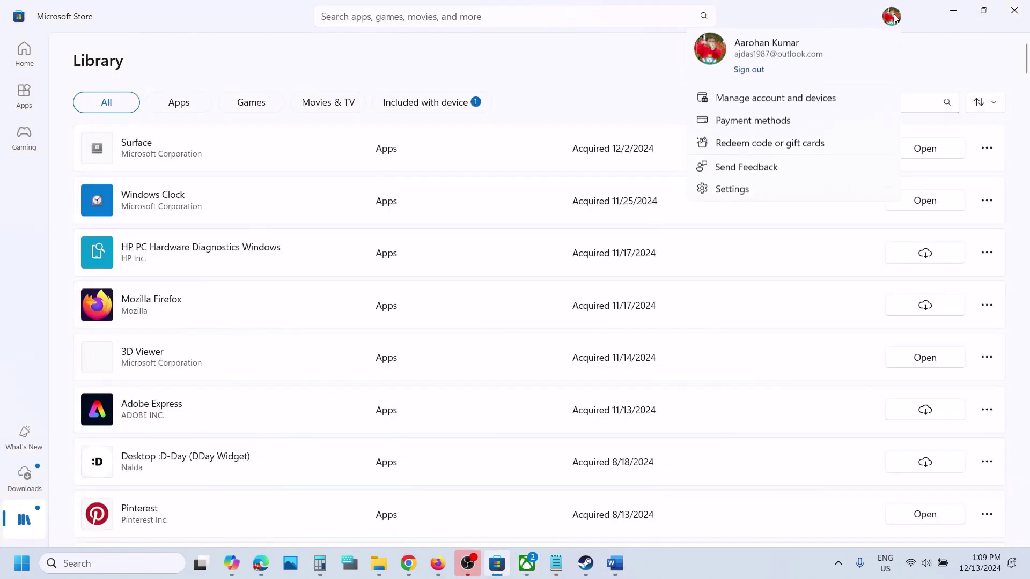
left_click(757, 75)
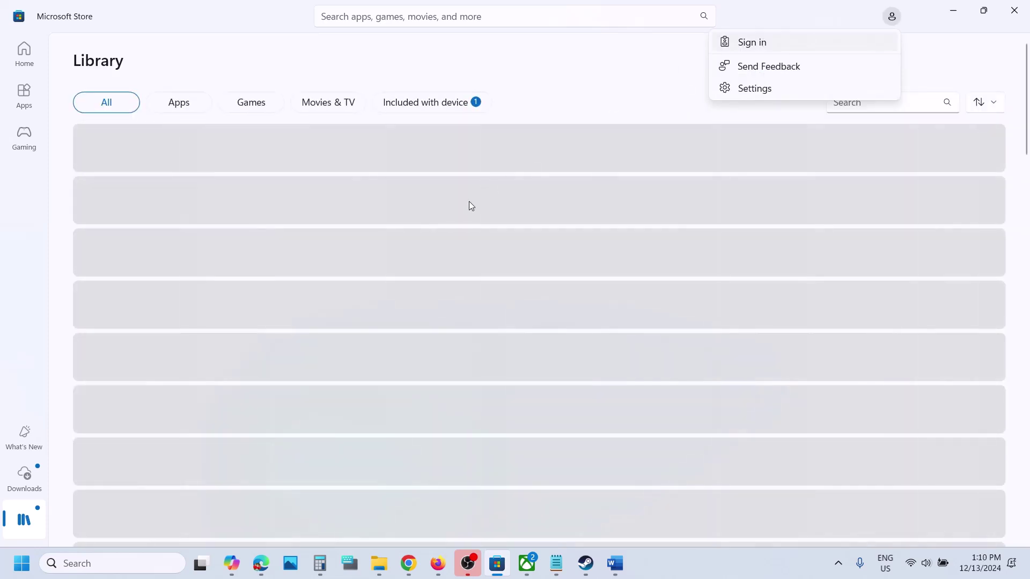
left_click(836, 43)
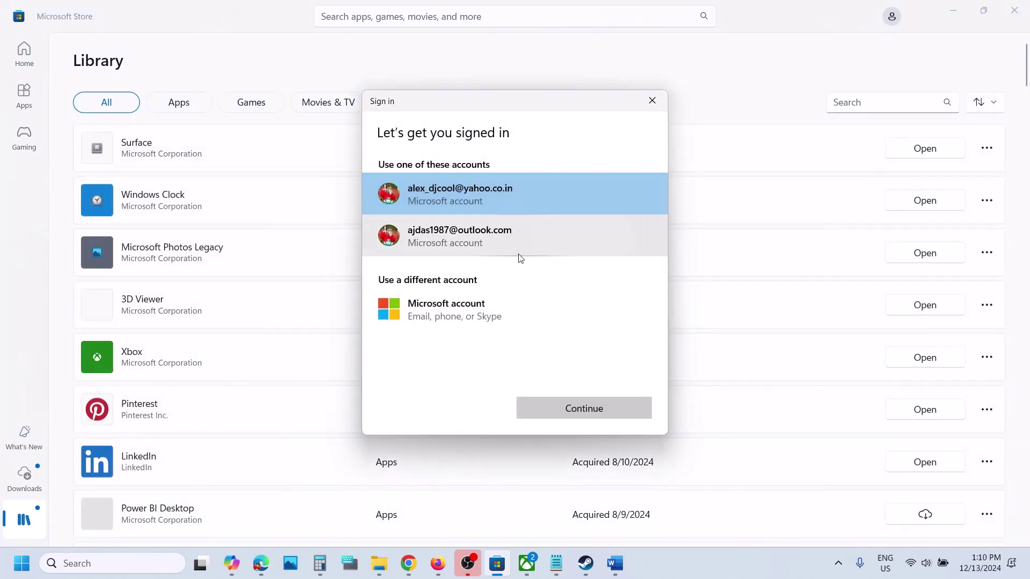
left_click(519, 252)
left_click(561, 401)
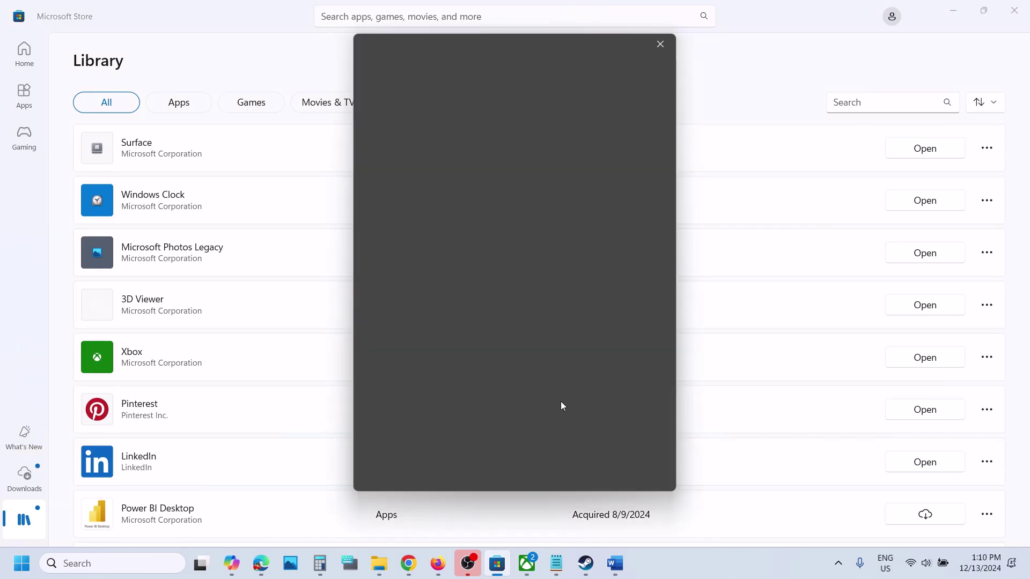
type("1234")
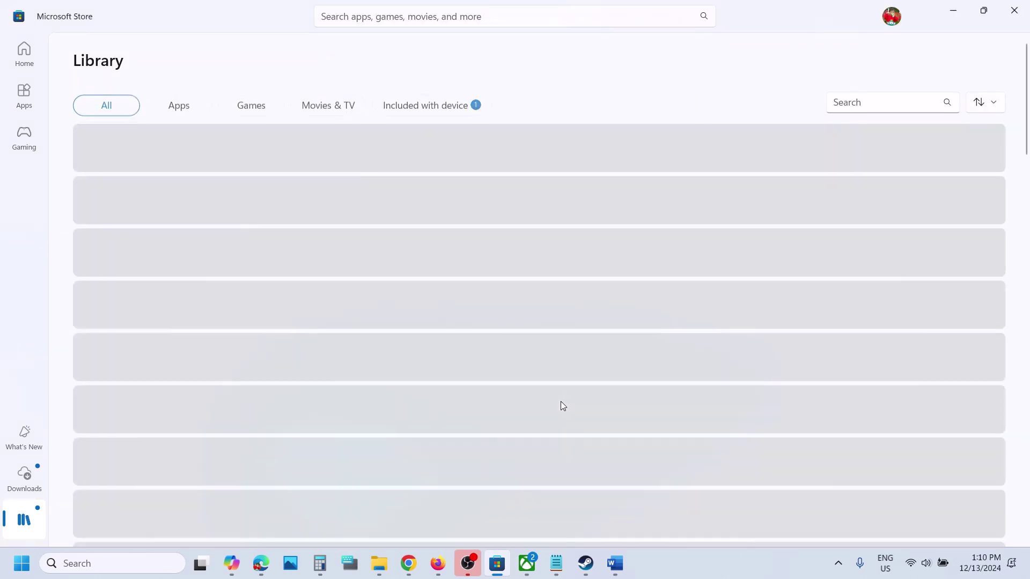
left_click(527, 564)
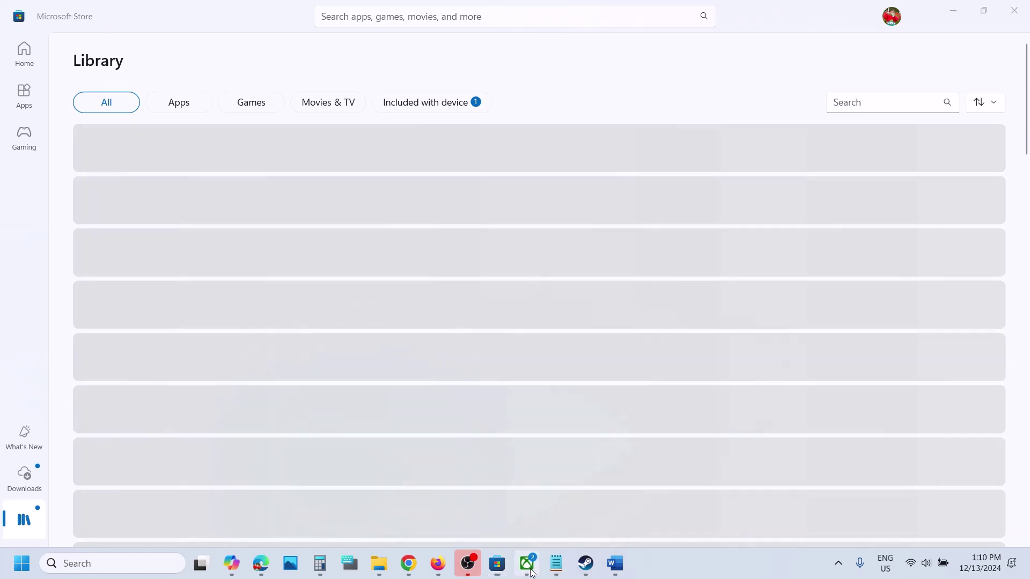
- Sign out of the Xbox app, sign back in with the second listed account, and pass the welcome screen
left_click(41, 34)
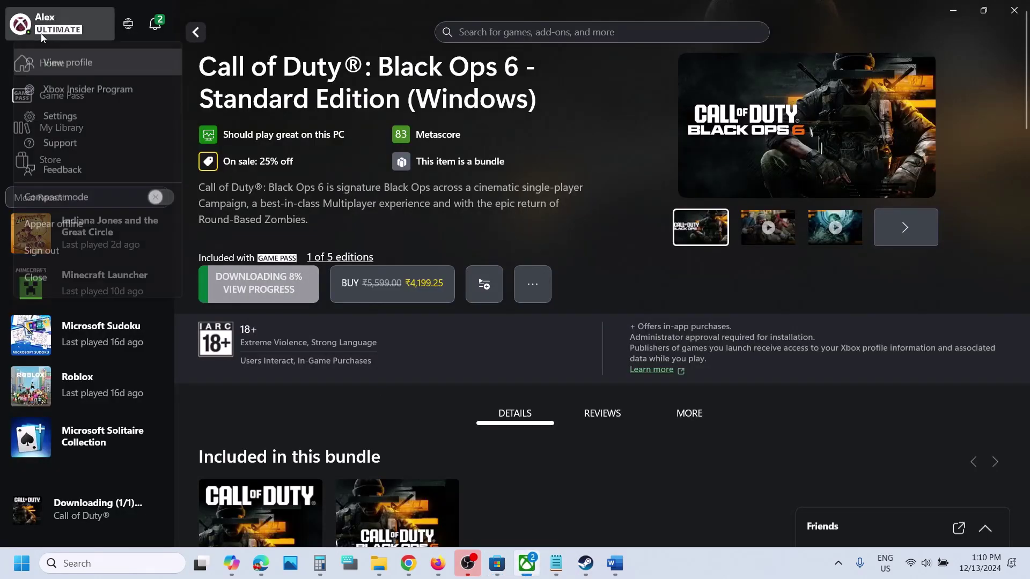
left_click(53, 256)
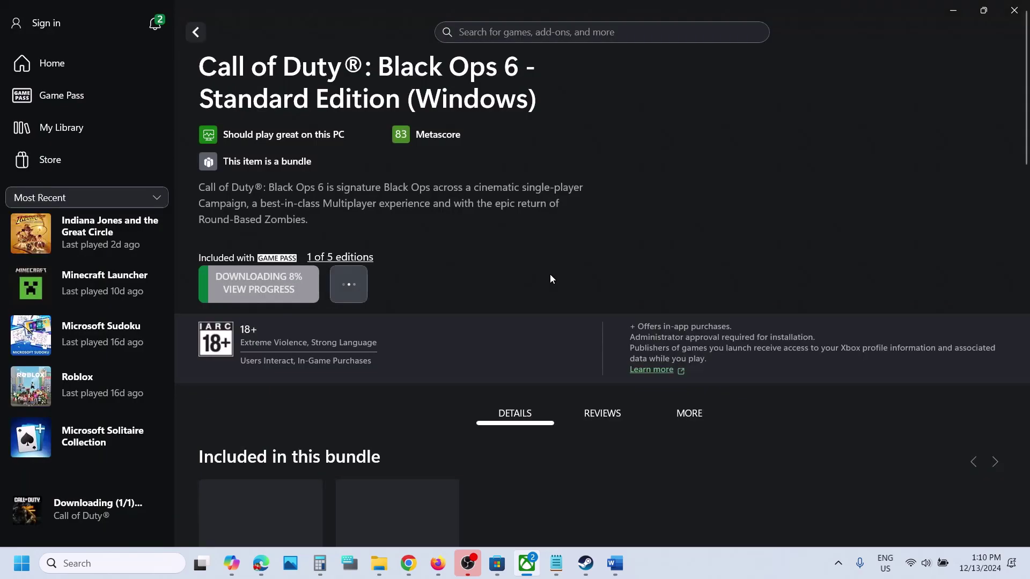
left_click(39, 25)
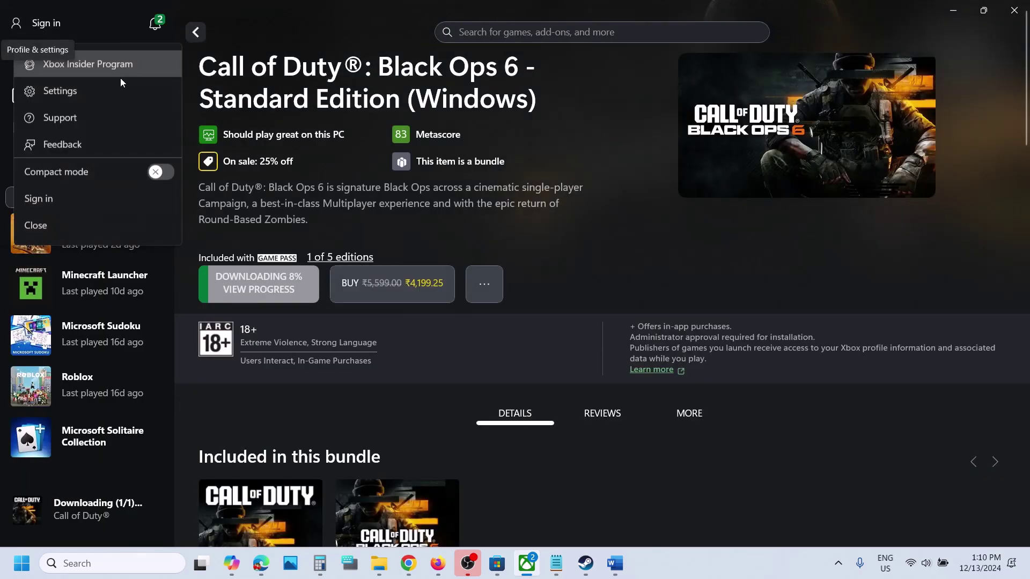
left_click(51, 205)
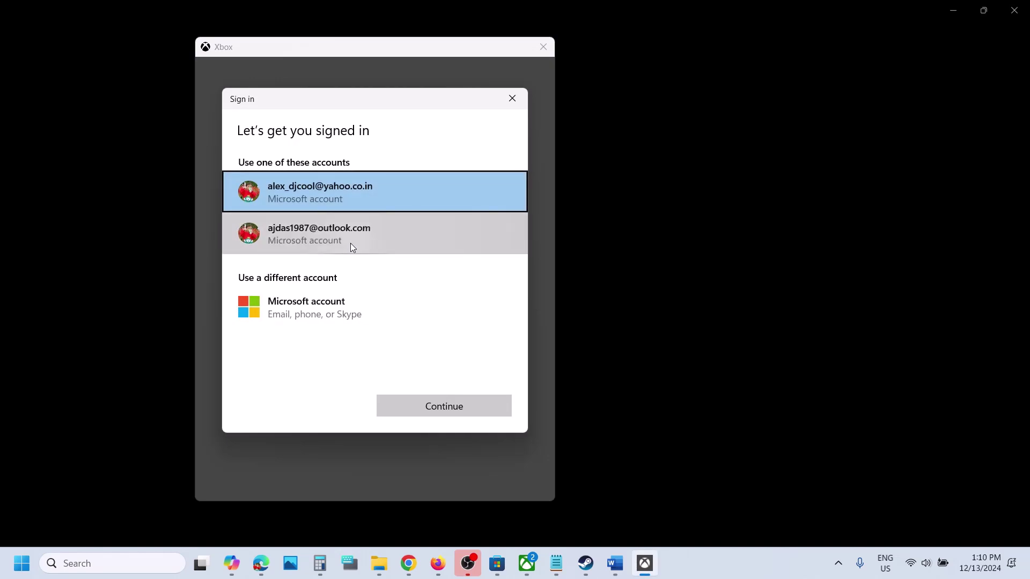
left_click(350, 243)
left_click(474, 411)
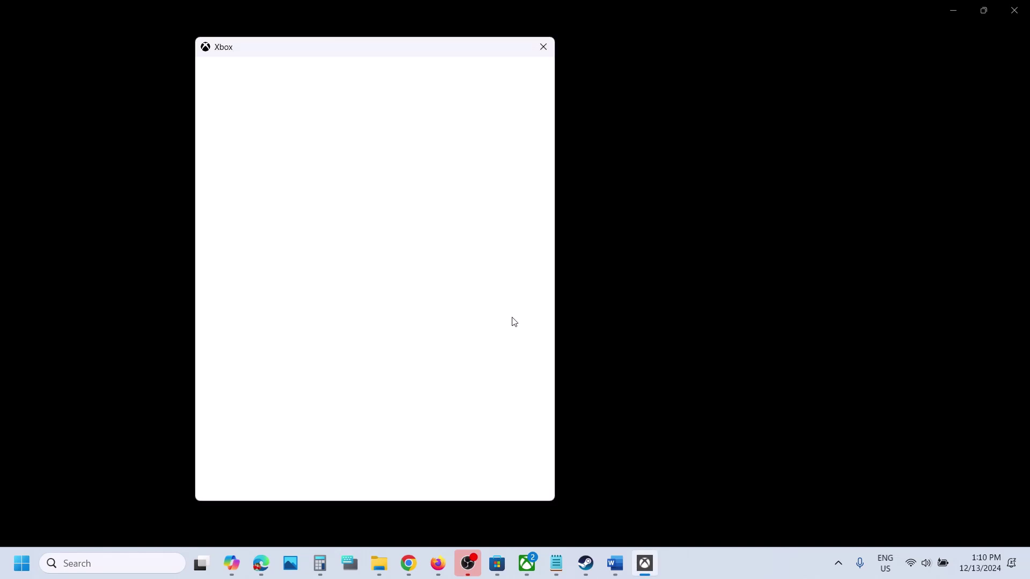
left_click(437, 475)
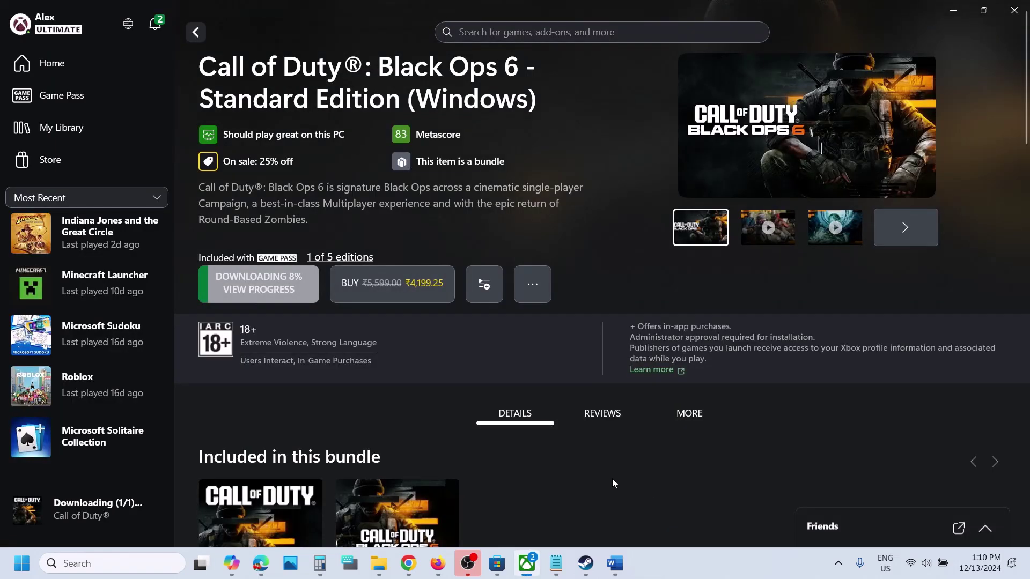
- Launch the Gaming Services Repair Tool from the profile menu's Support section and start repairing
left_click(59, 27)
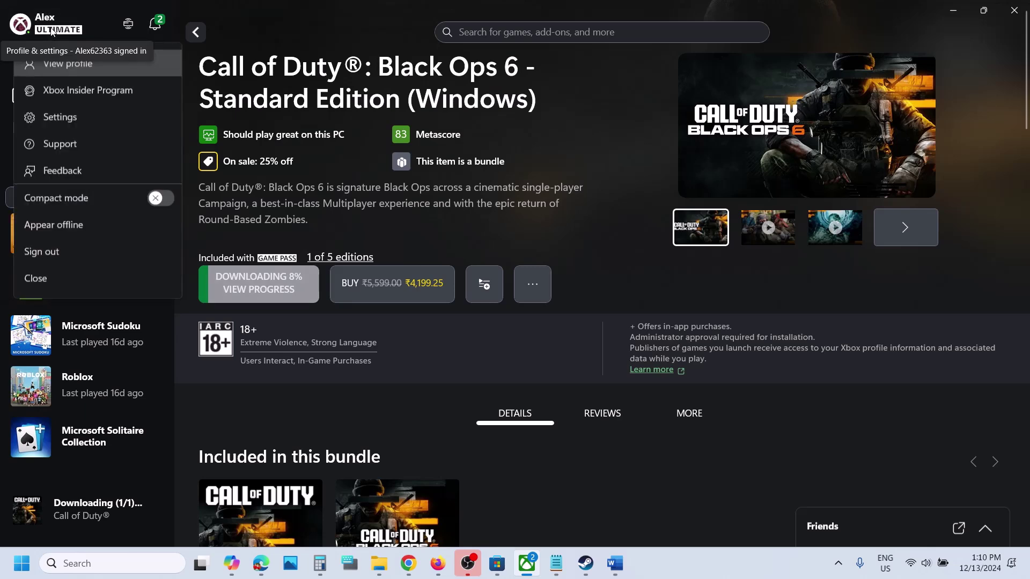
left_click(69, 148)
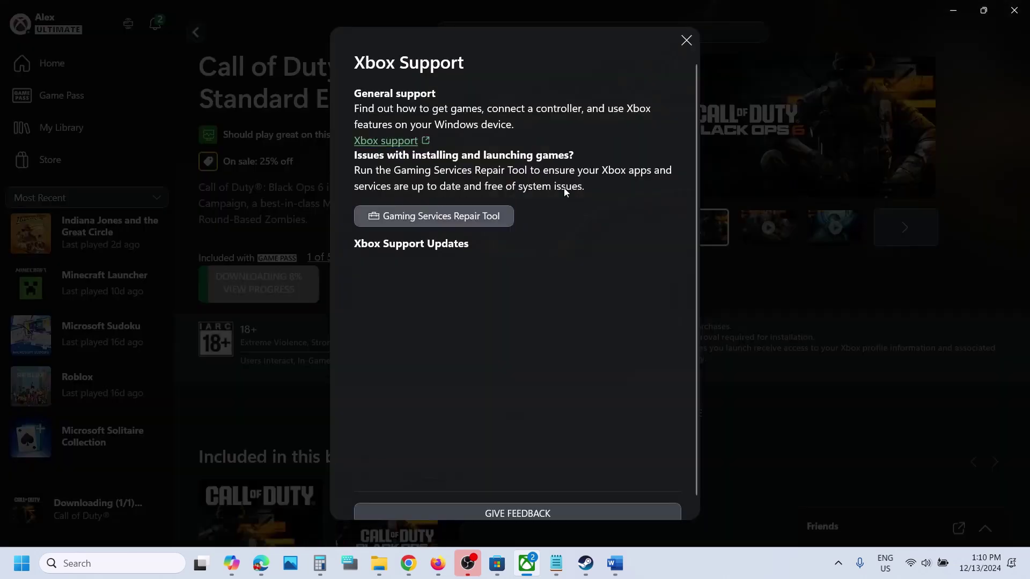
left_click(449, 220)
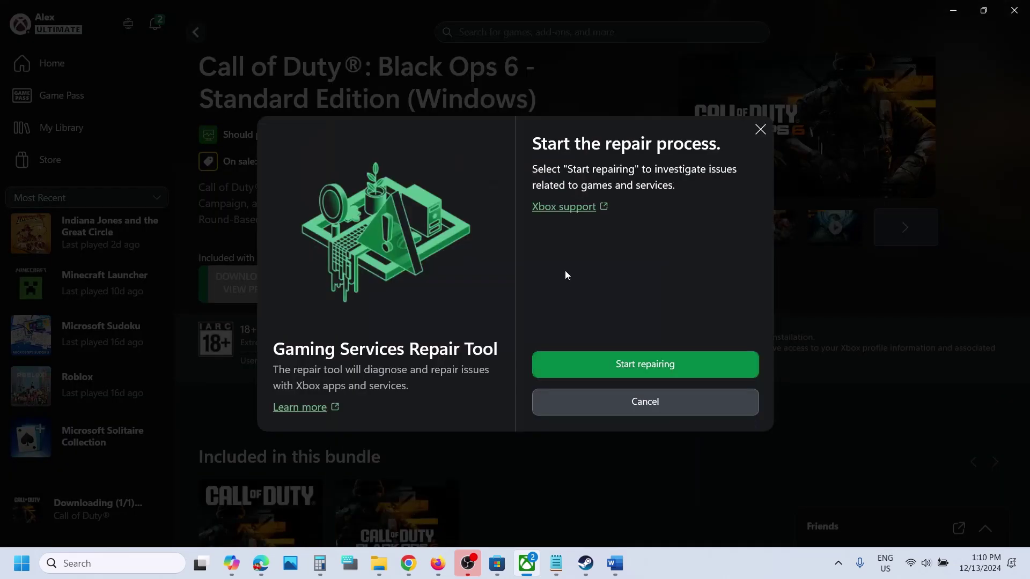
left_click(637, 365)
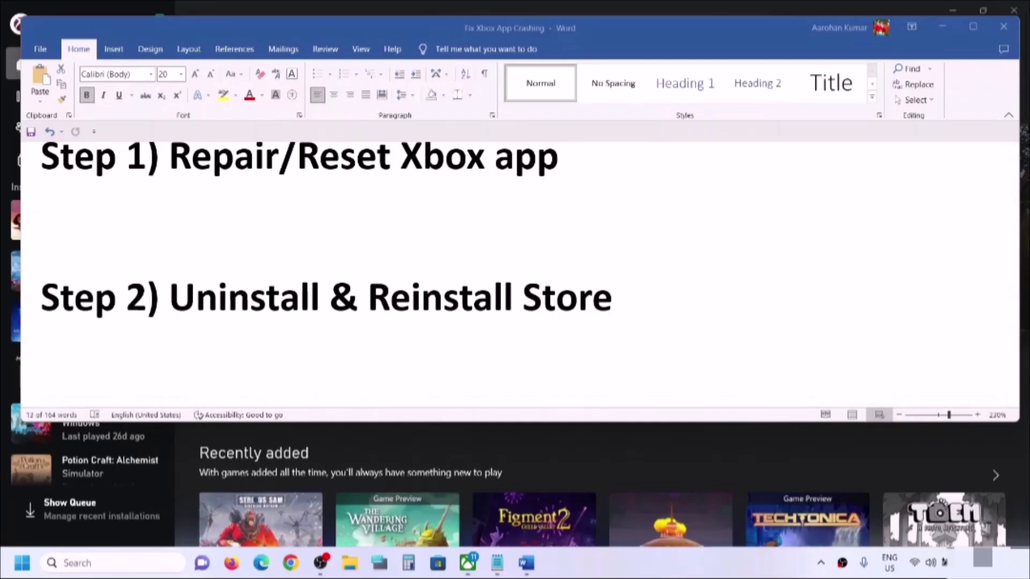
- Search Windows for 'xbox' and view the Xbox app's options, then open Settings from Start
left_click(75, 562)
type("xbox")
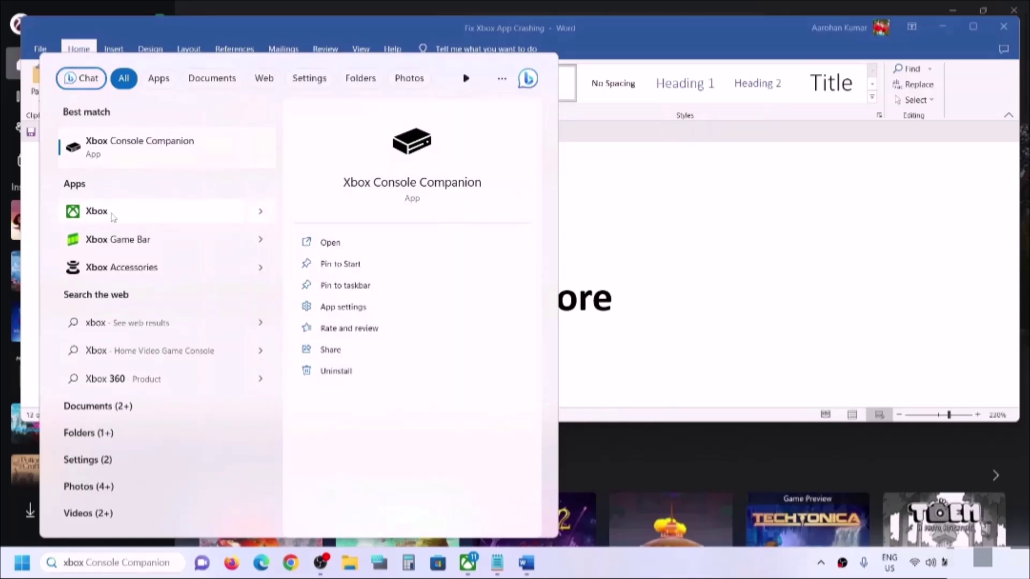
right_click(112, 215)
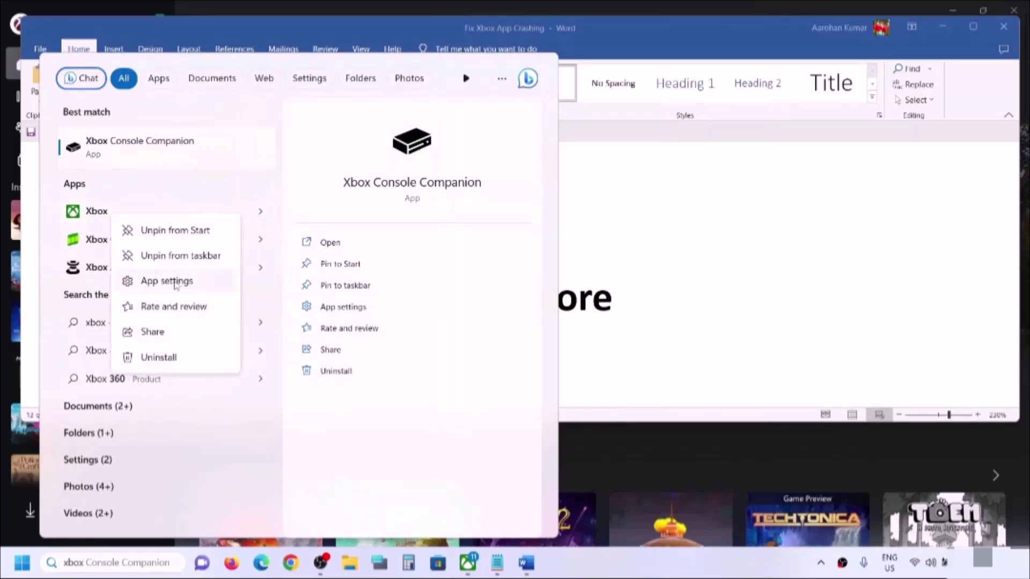
left_click(6, 566)
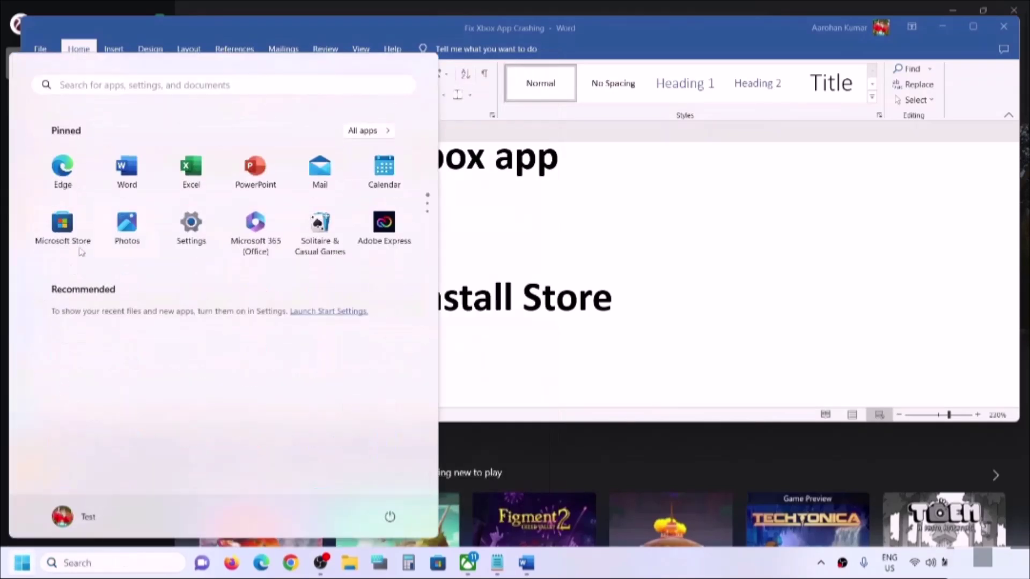
left_click(192, 228)
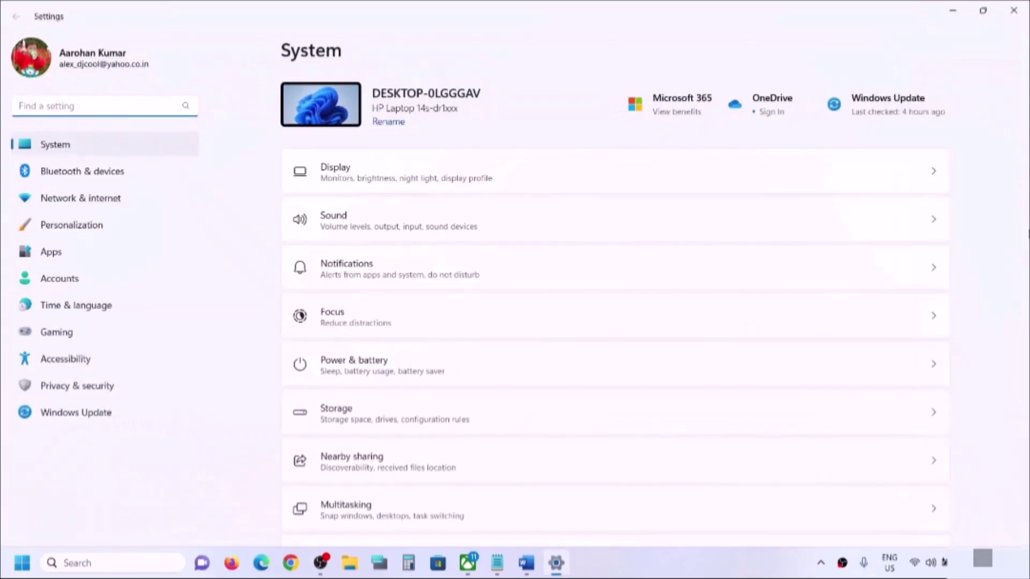
- Find the Xbox app under Apps > Installed apps by searching 'xbox' and open its Advanced options
left_click(22, 259)
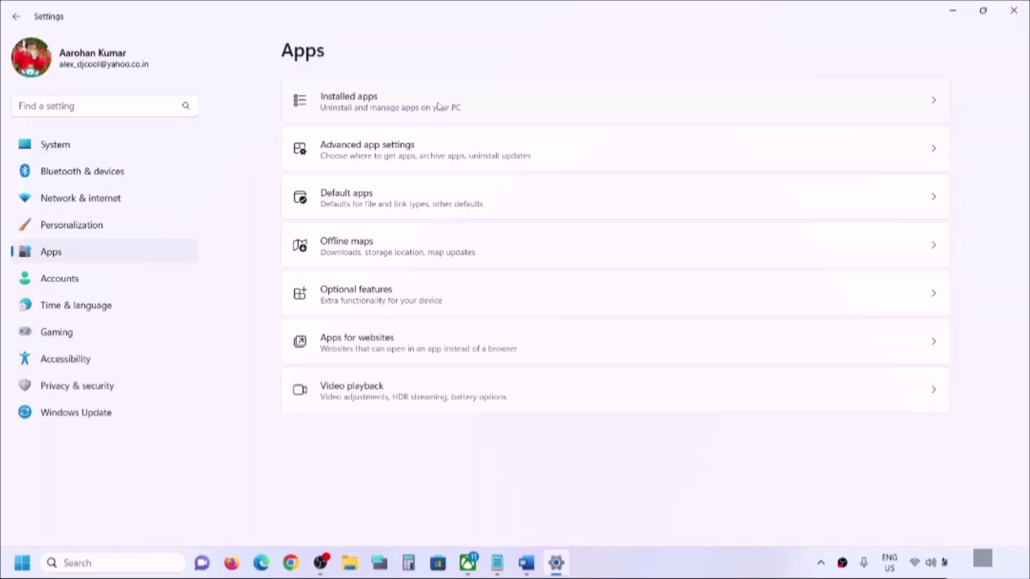
left_click(353, 106)
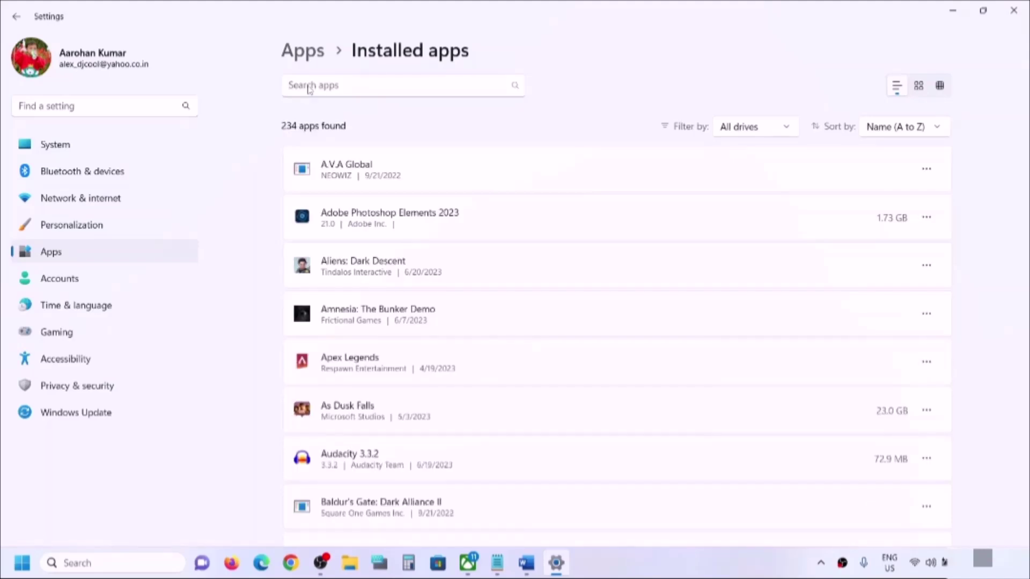
left_click(334, 85)
type("x")
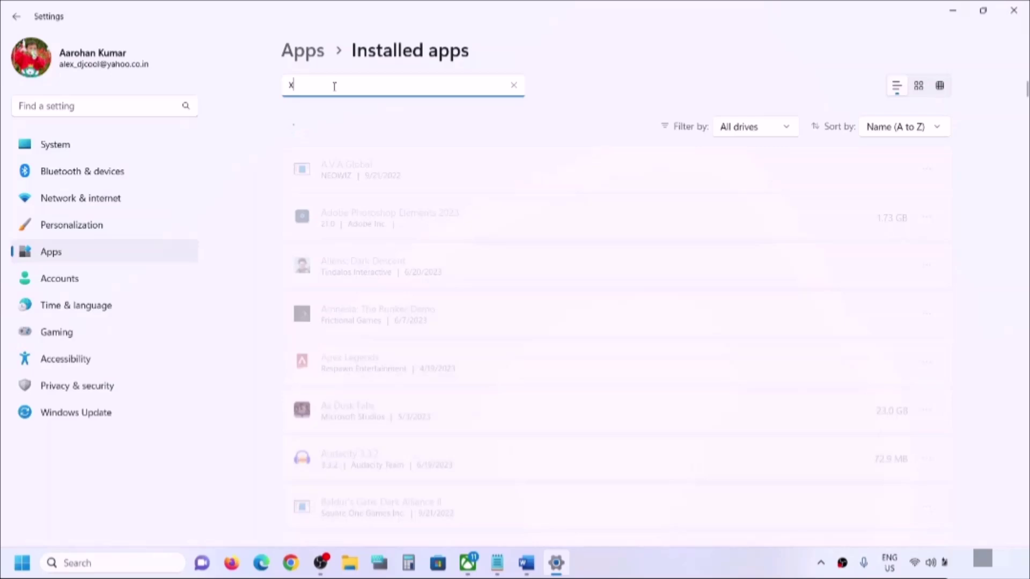
type("box")
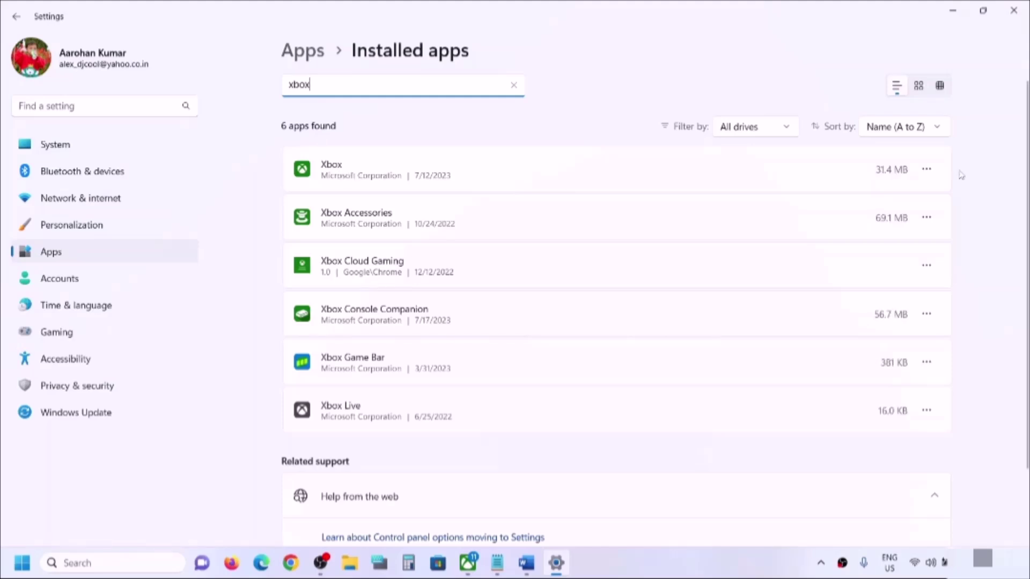
left_click(927, 169)
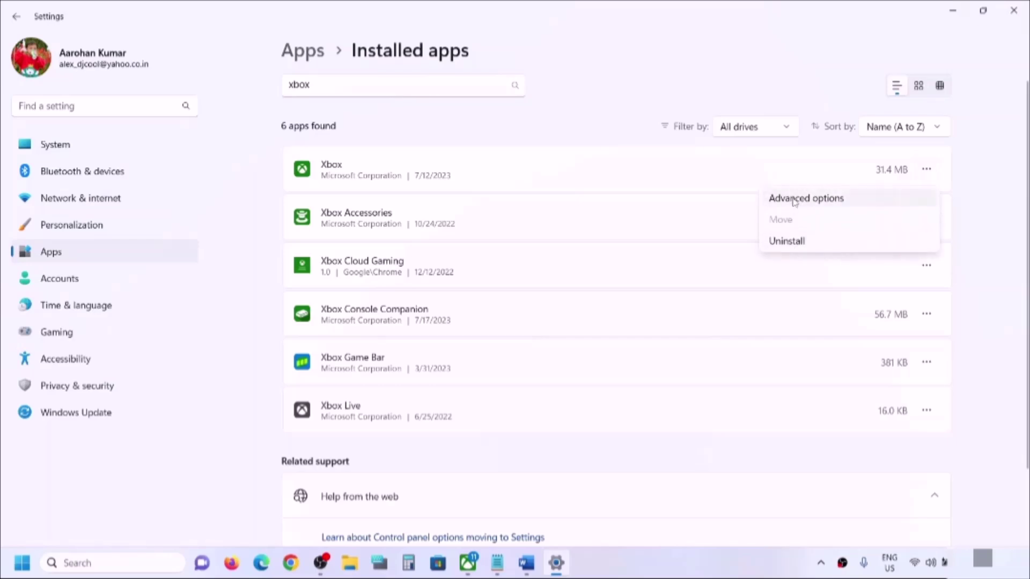
left_click(793, 203)
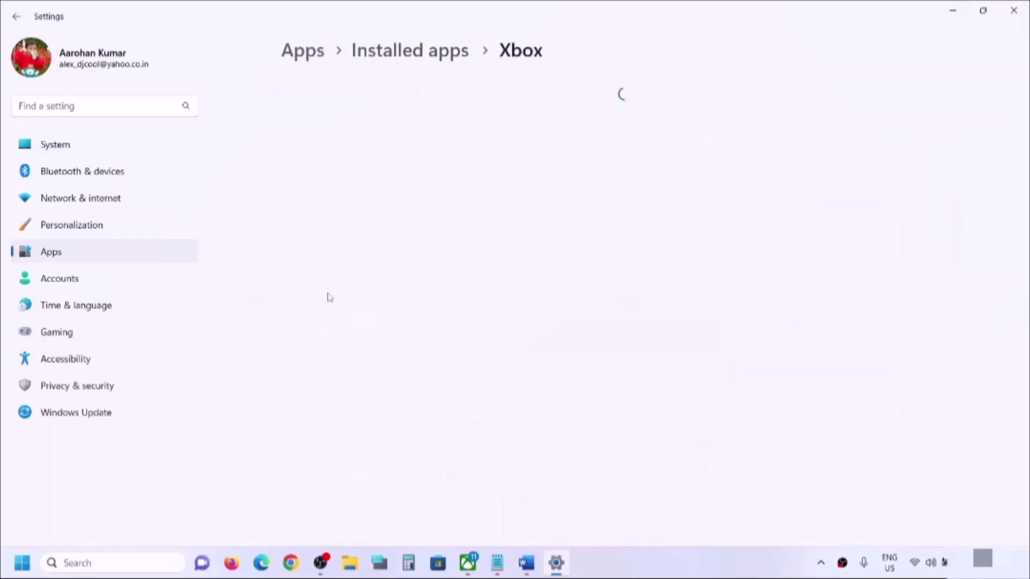
scroll(330, 297, "down", 10)
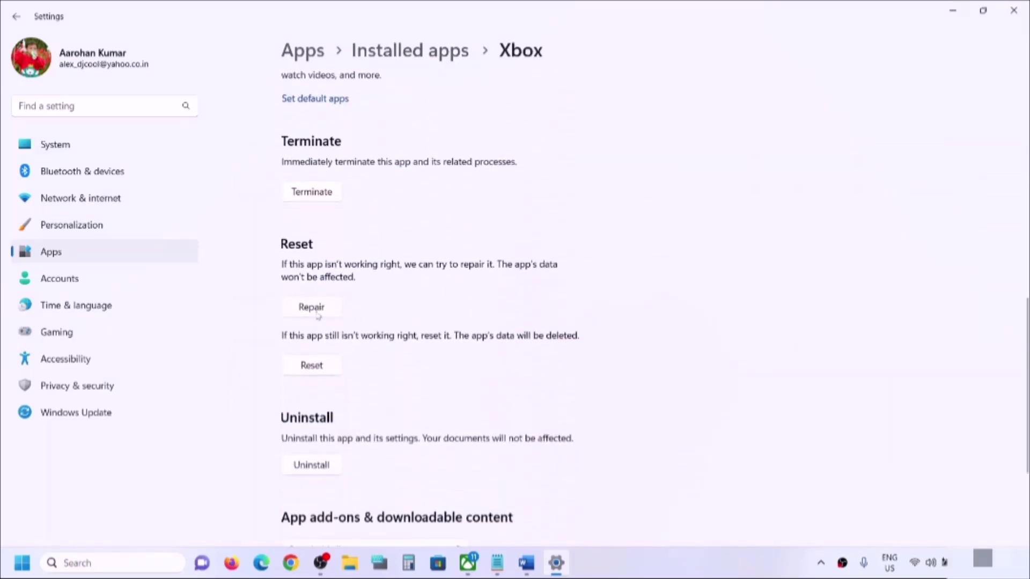
- Repair the Xbox app, then reset it and confirm the reset
left_click(327, 312)
left_click(323, 371)
left_click(377, 337)
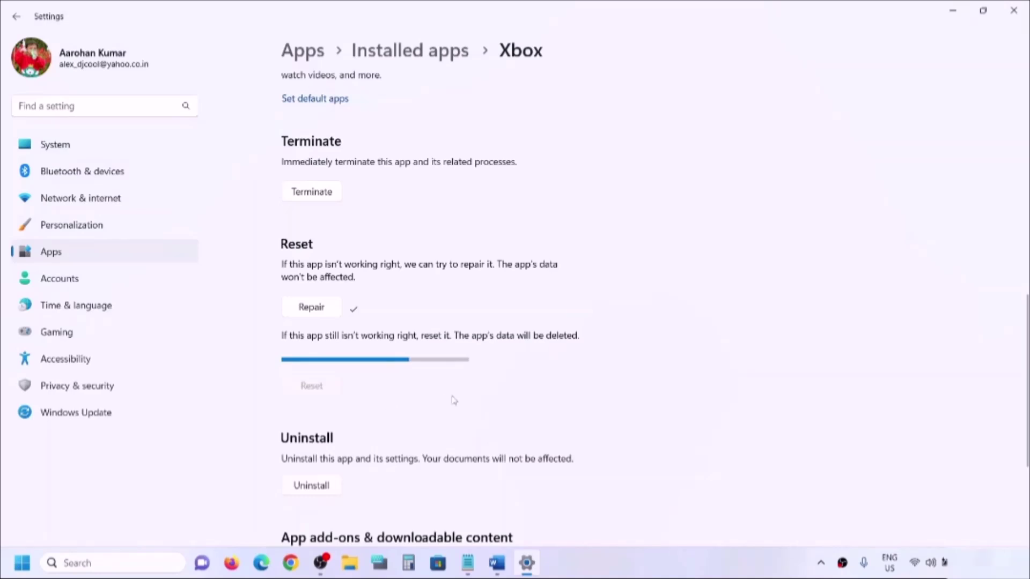
key("alt+Tab")
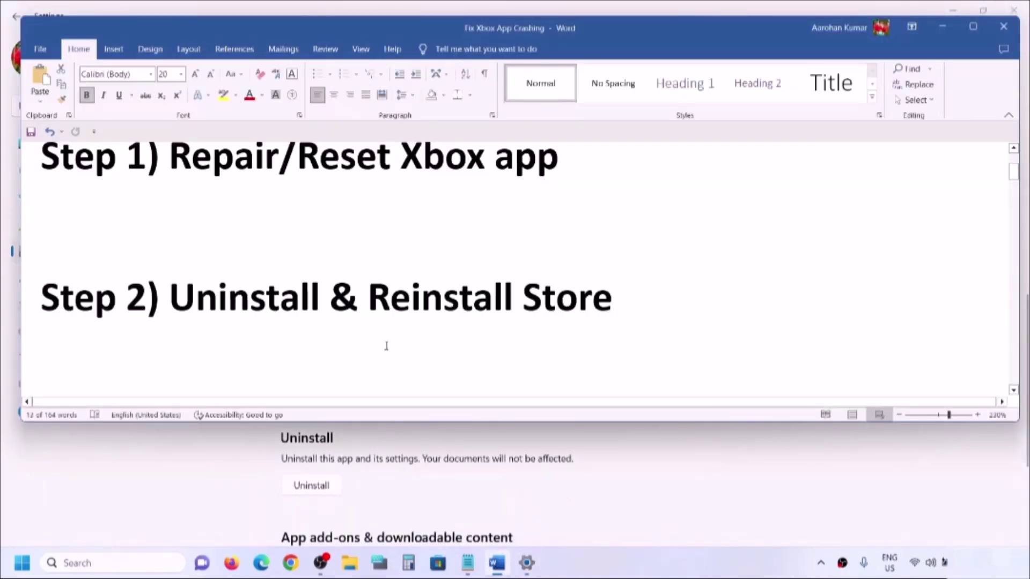
- Replace 'Store' with 'Xbox app' so the Step 2 heading reads 'Uninstall & Reinstall Xbox app'
left_click_drag(197, 296, 683, 288)
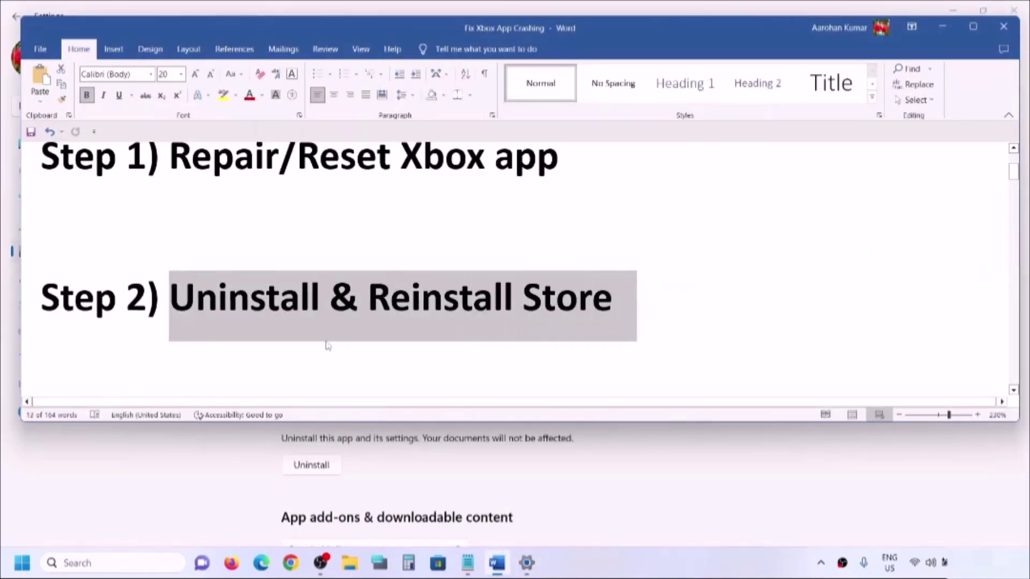
scroll(344, 338, "up", 3)
scroll(482, 311, "down", 5)
left_click(565, 283)
left_click_drag(648, 219, 528, 220)
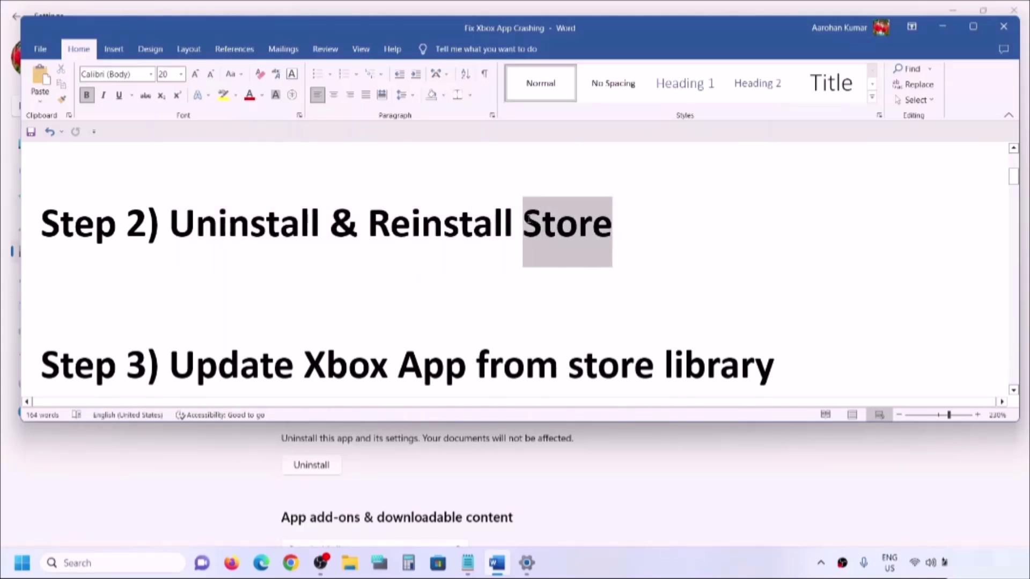
type("Xbox")
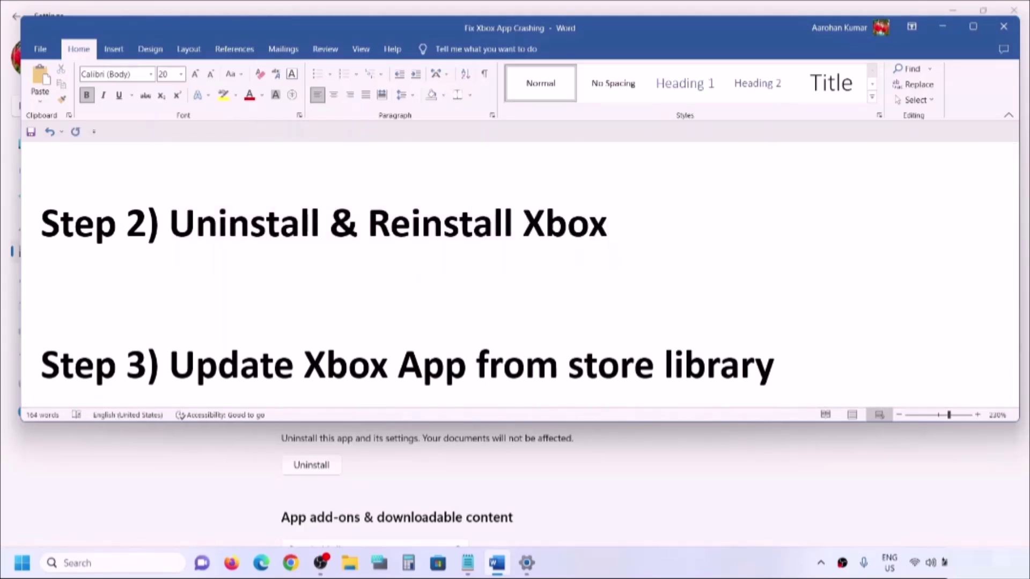
type(" app")
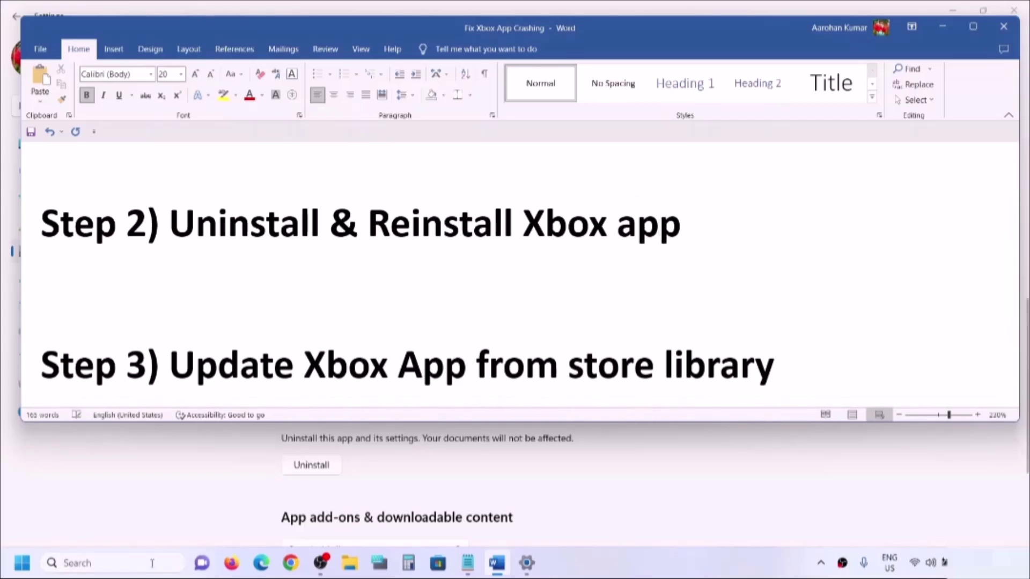
left_click(521, 568)
- Filter installed apps by 'xbox' and uninstall the Xbox app, confirming the prompt
left_click(49, 256)
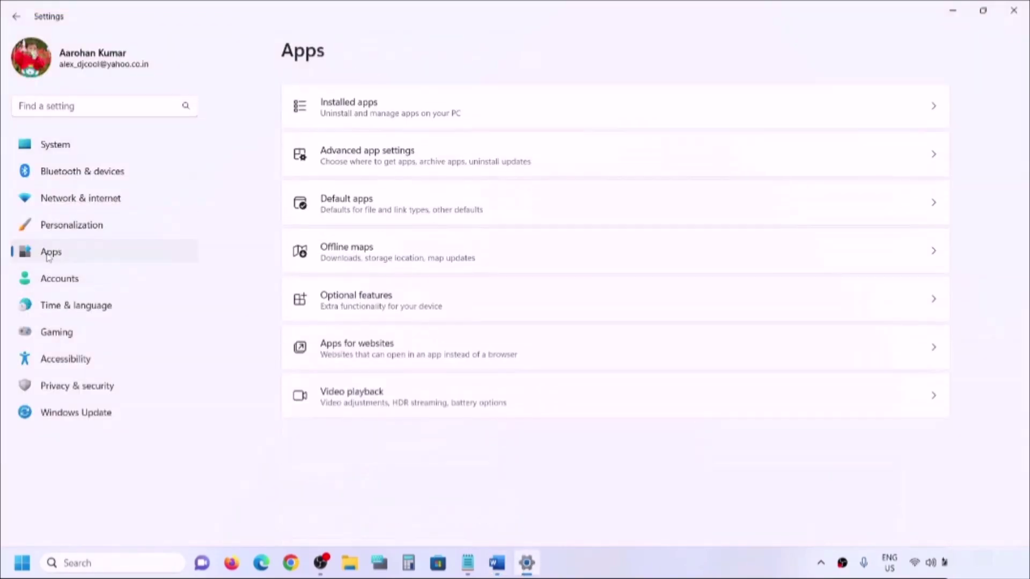
left_click(369, 102)
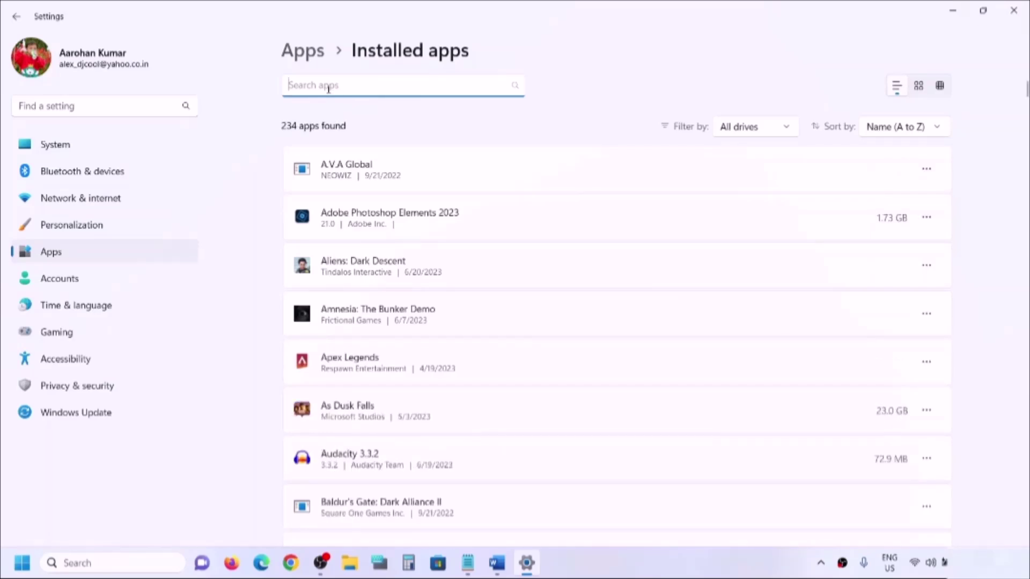
type("x")
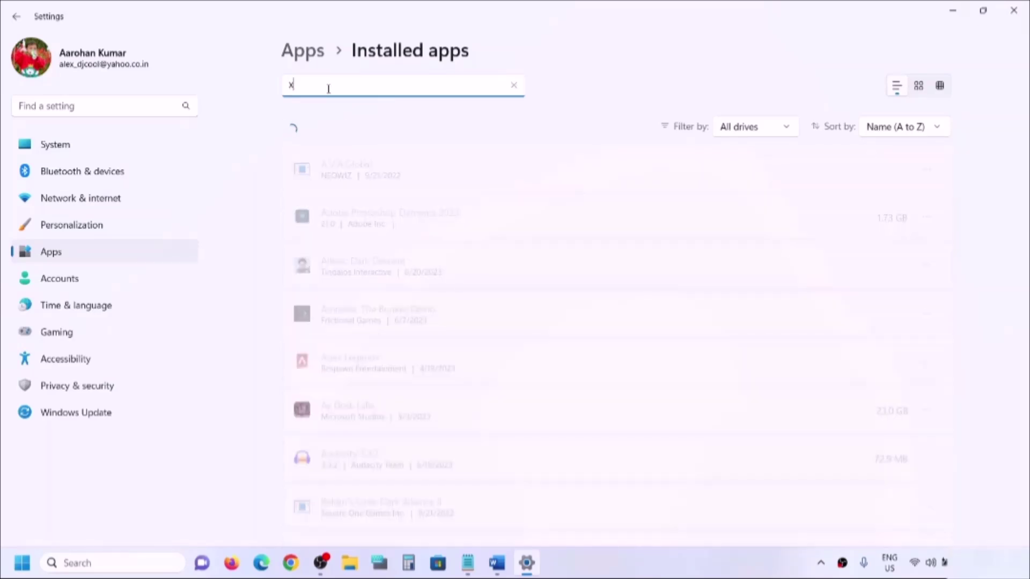
type("box")
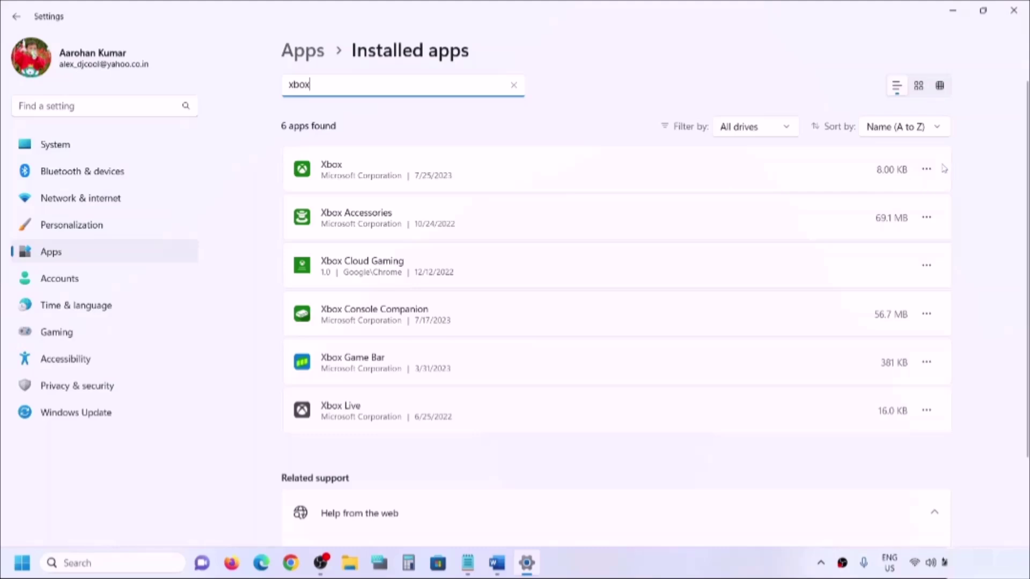
left_click(927, 169)
left_click(800, 241)
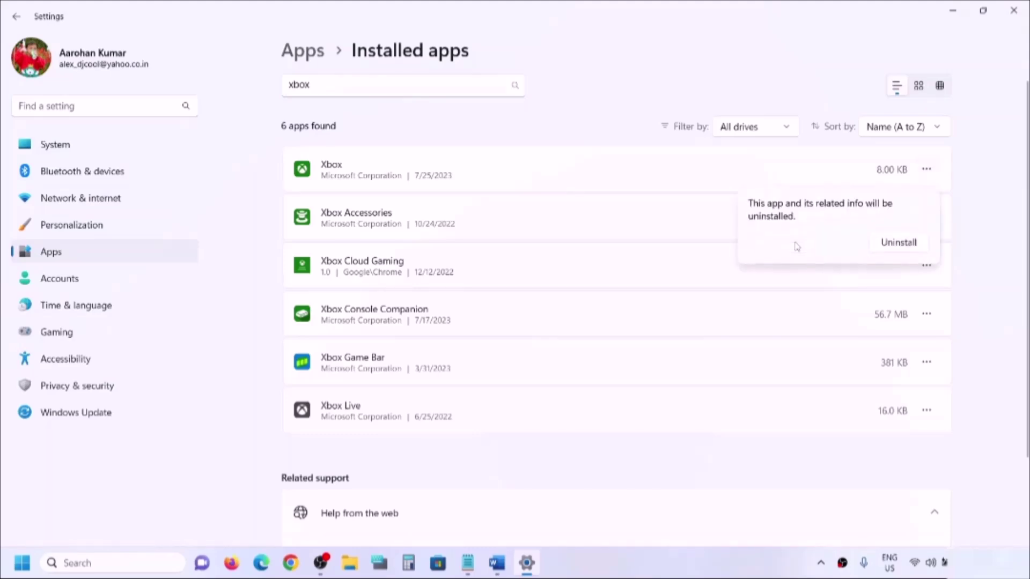
left_click(887, 244)
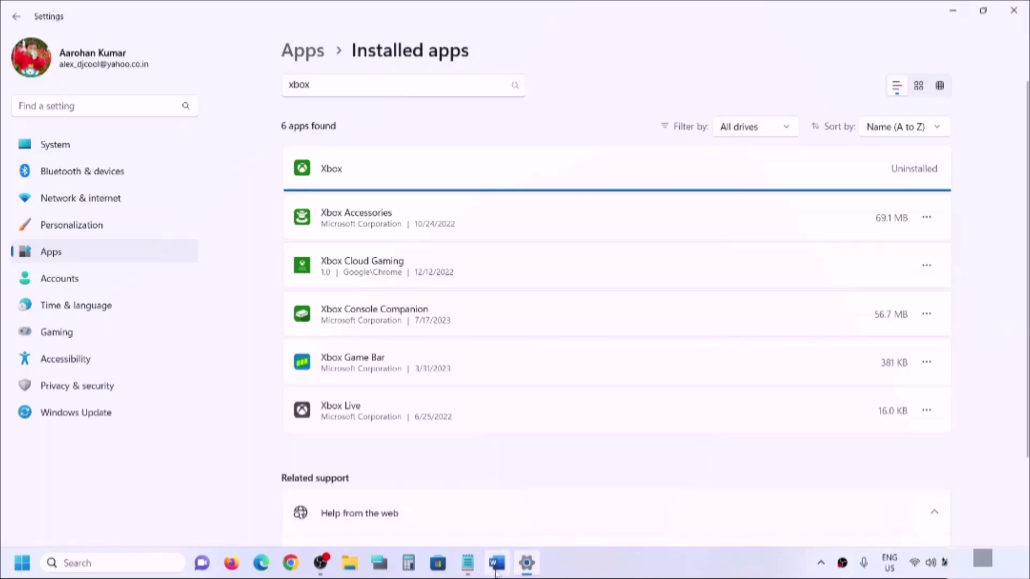
left_click(498, 569)
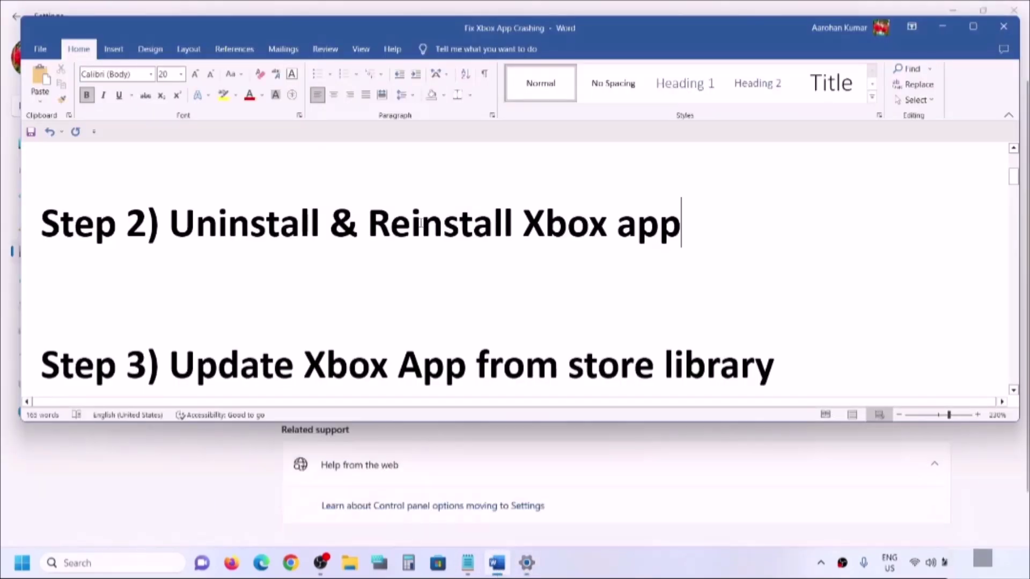
- Review the reinstall step in the Word notes, then launch Microsoft Store
scroll(411, 520, "down", 1)
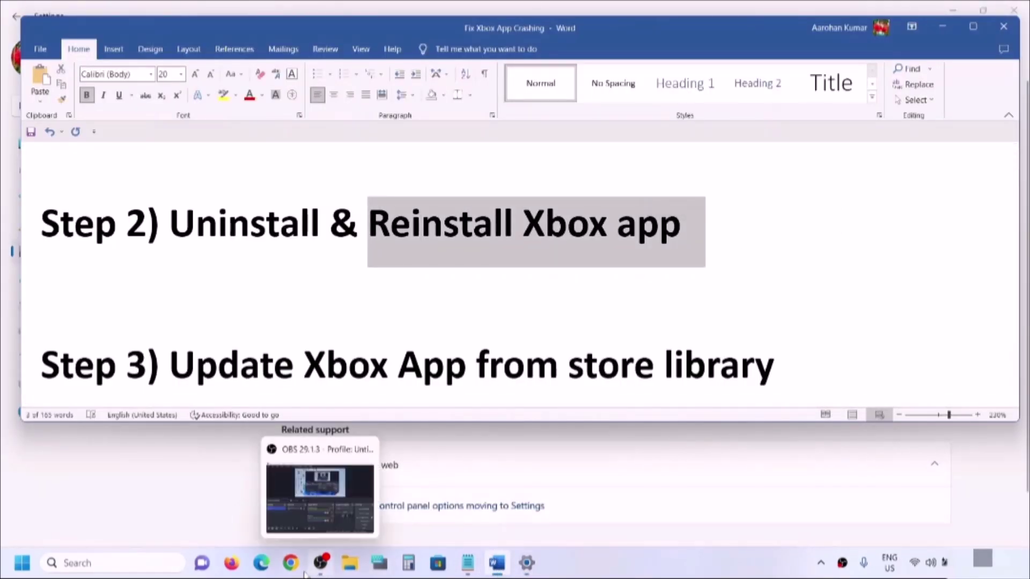
left_click(438, 562)
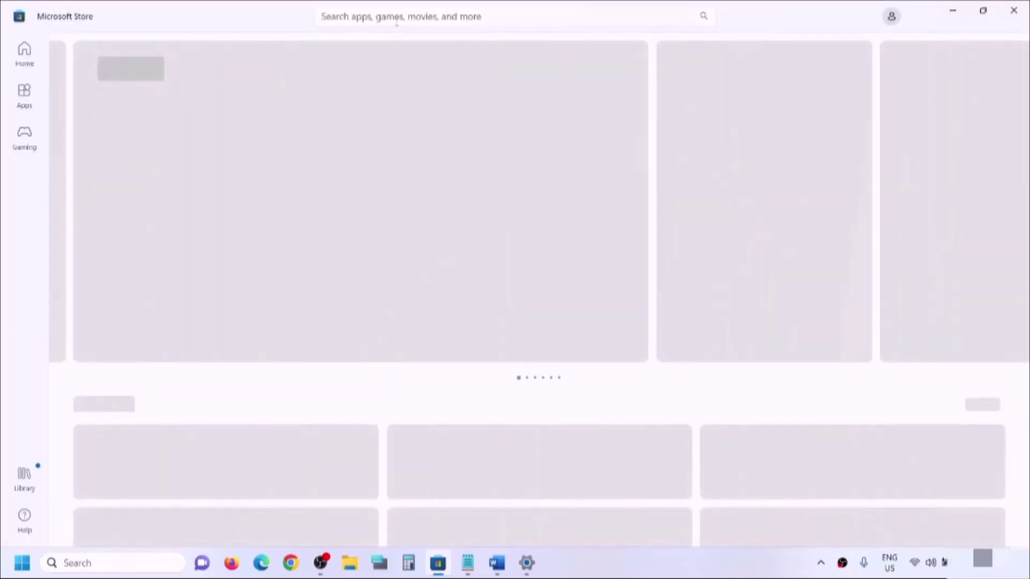
- Search the Store for 'xbox' and install the Xbox App from its store page
left_click(395, 16)
type("xbo")
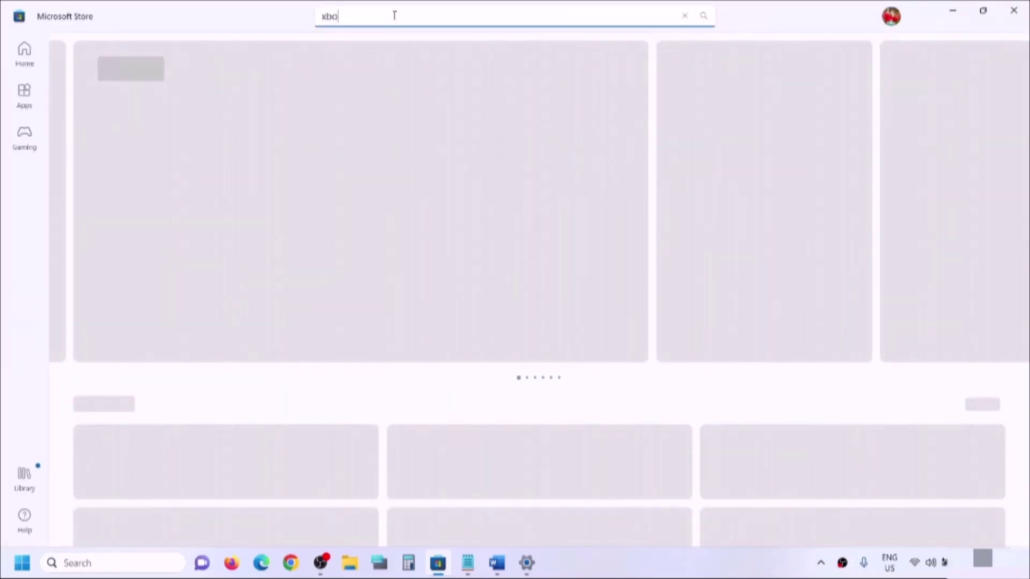
type("x")
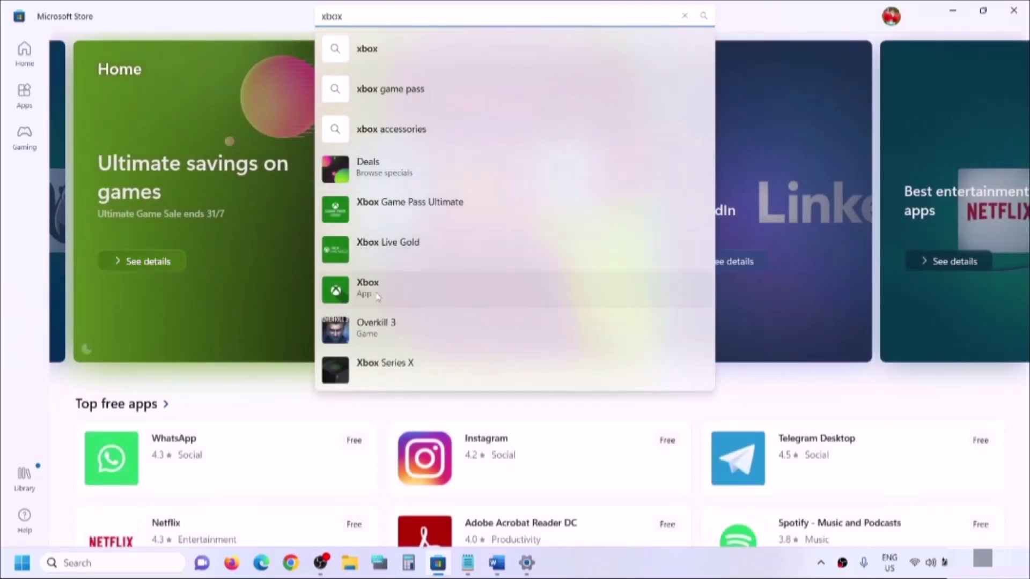
left_click(368, 290)
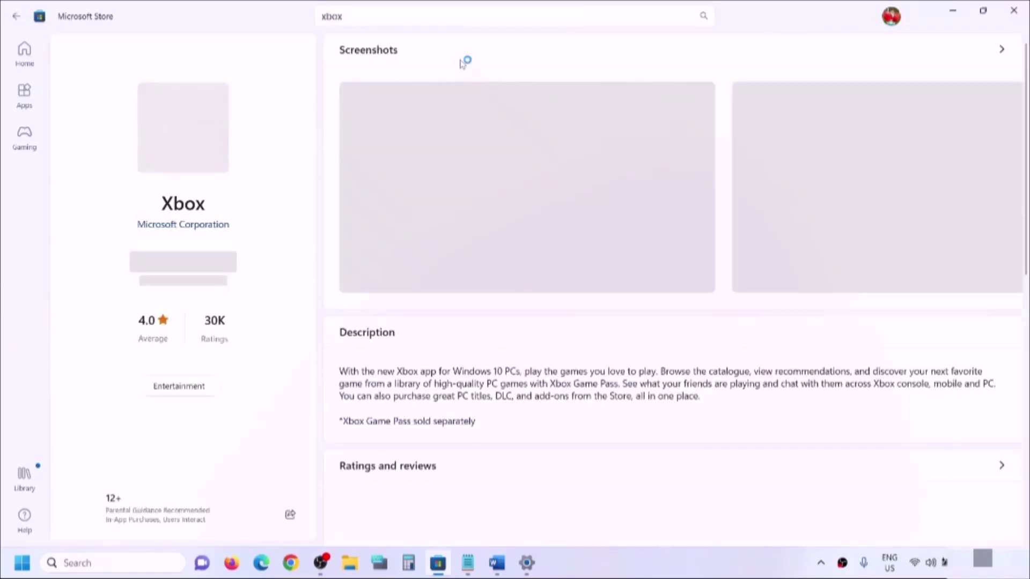
left_click(187, 270)
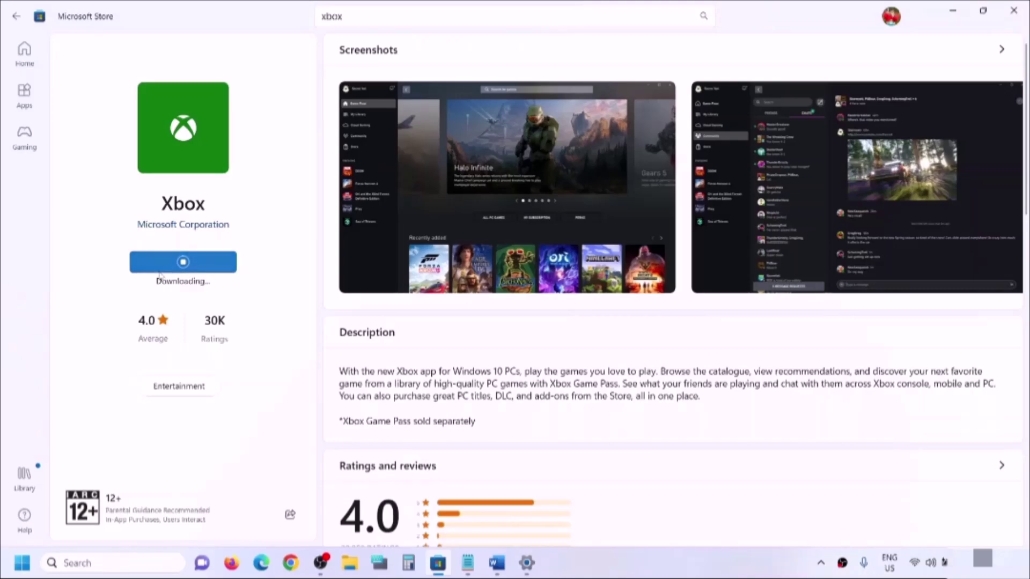
- Read 'Step 3) Update Xbox App from store library' in the Word notes, then minimize Word
left_click(497, 563)
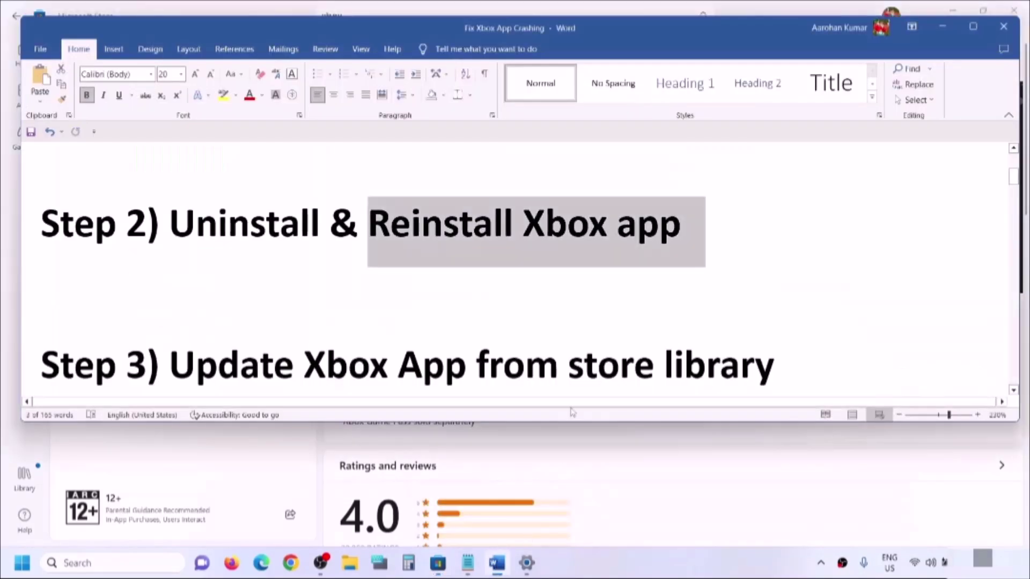
scroll(349, 333, "down", 1)
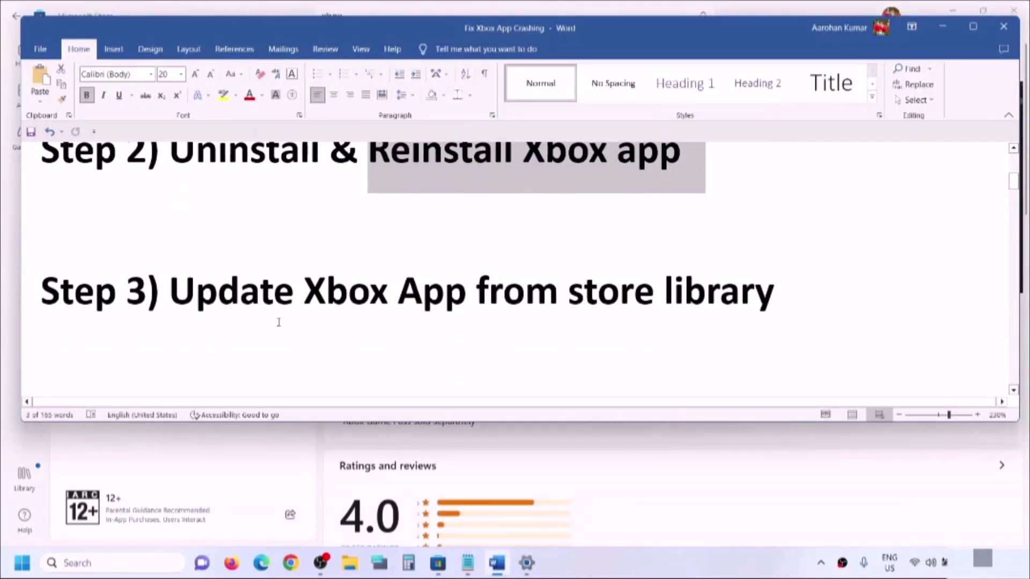
left_click_drag(171, 285, 688, 283)
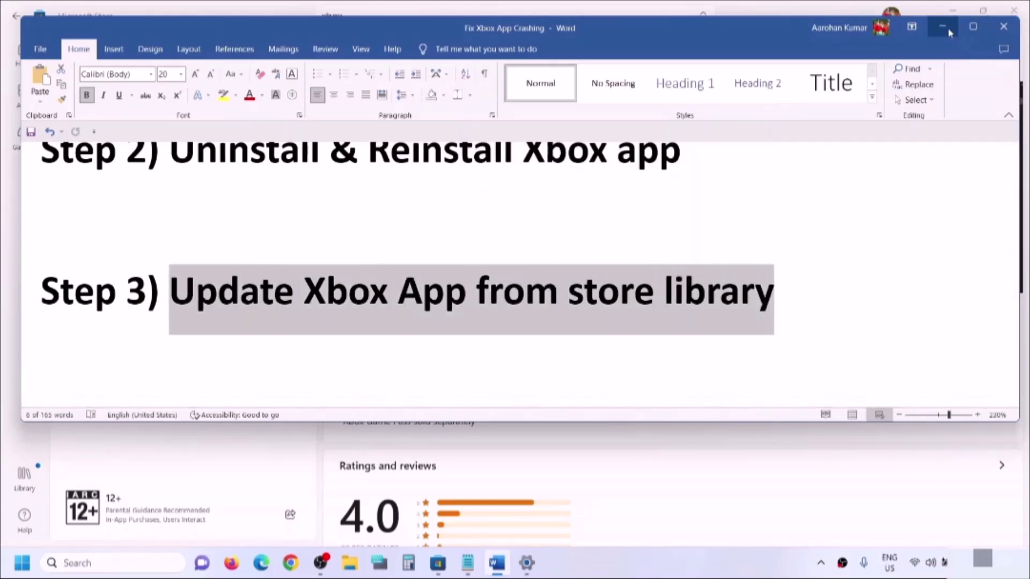
left_click(942, 27)
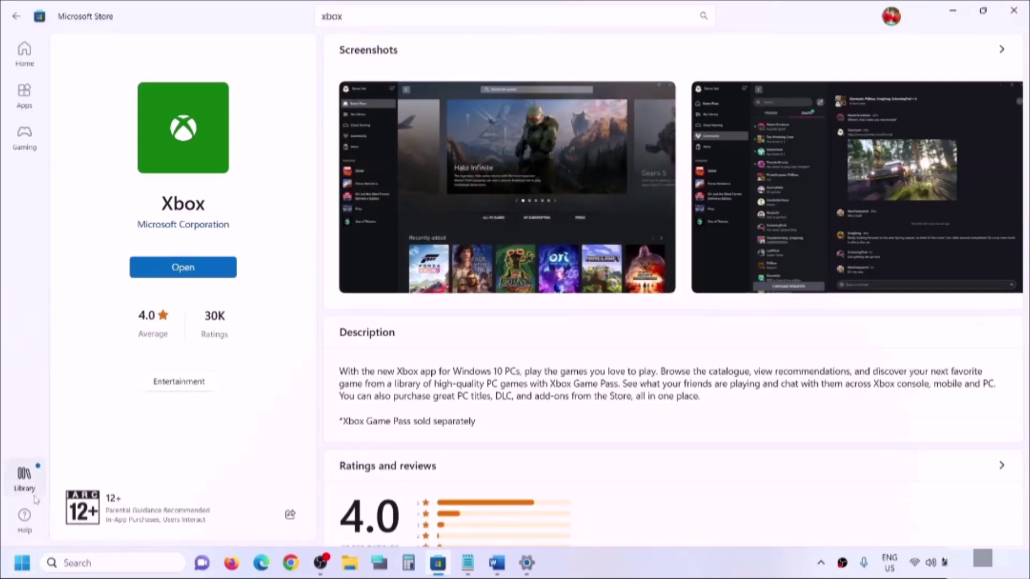
- Check the Store Library's 21 pending updates and confirm the Xbox app was just modified
left_click(25, 479)
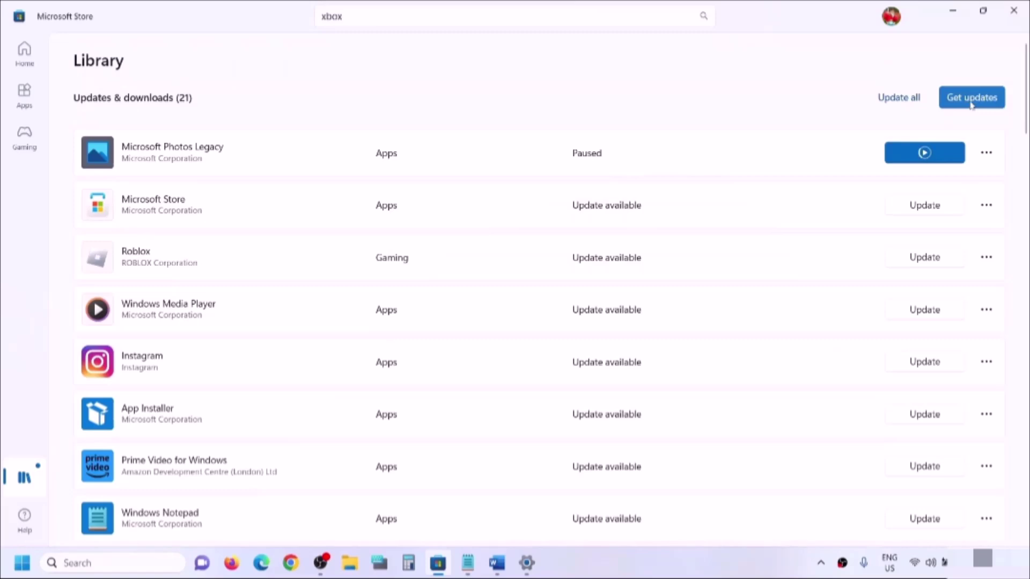
scroll(465, 345, "down", 4)
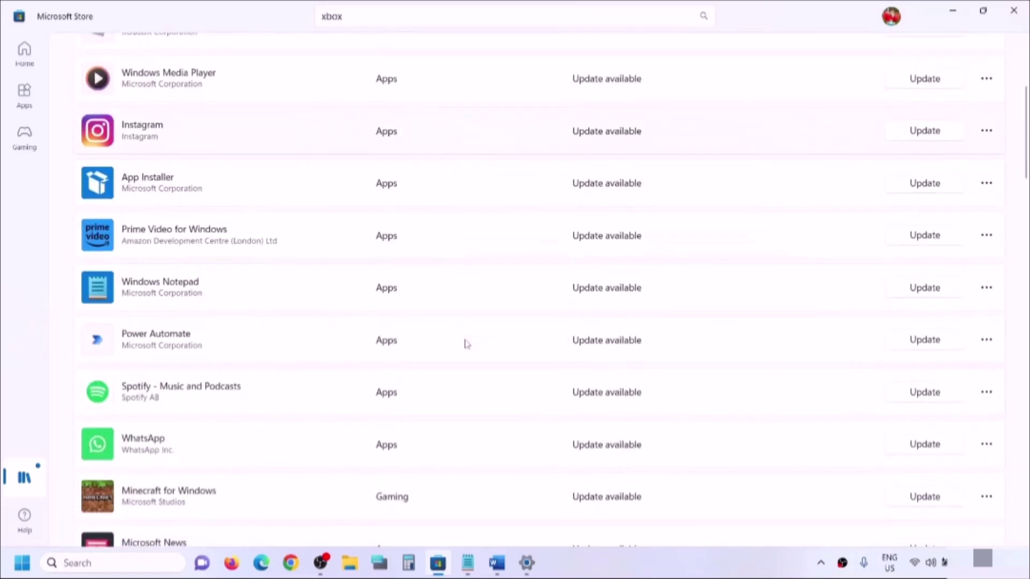
scroll(466, 344, "down", 12)
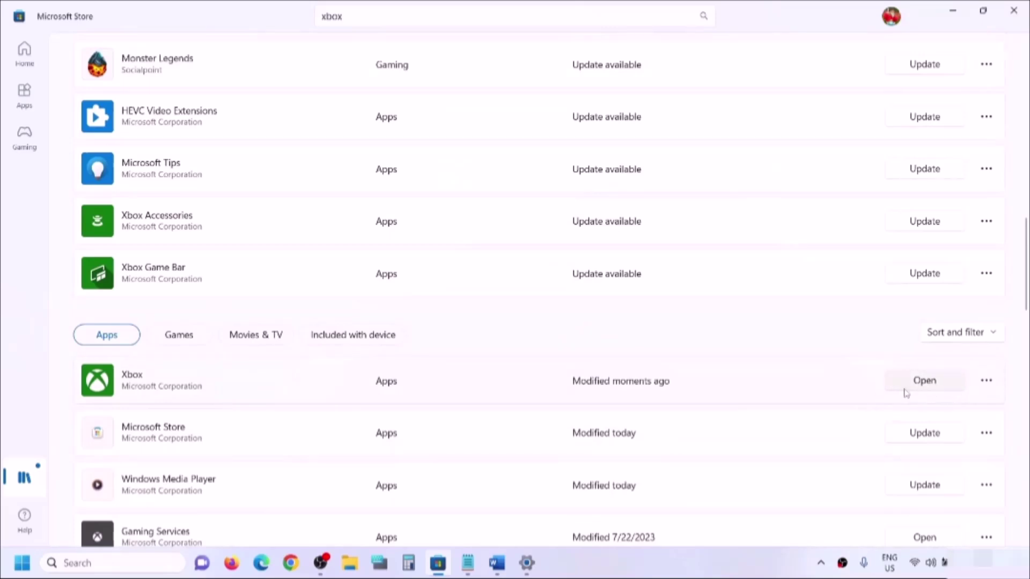
scroll(858, 440, "up", 17)
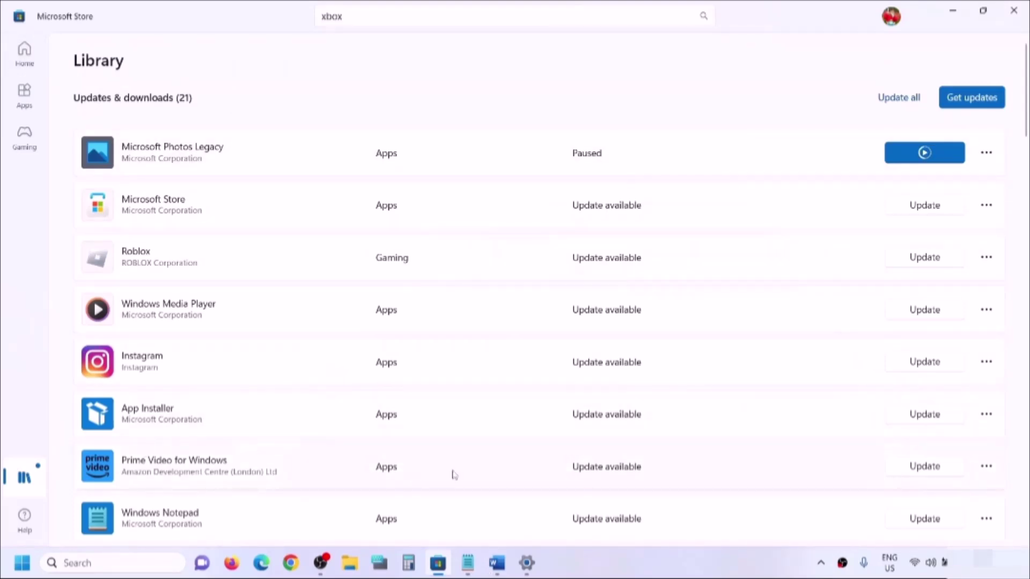
- Select Step 4, 'Uninstall Xbox App & Install It from Xbox Website', in Word, then return to Installed apps
left_click(497, 563)
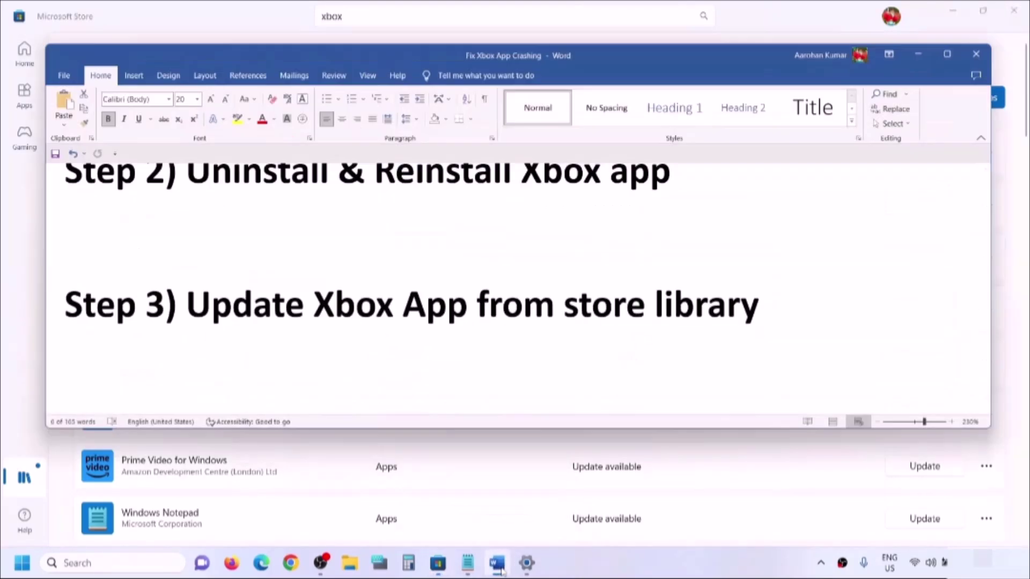
scroll(330, 373, "down", 3)
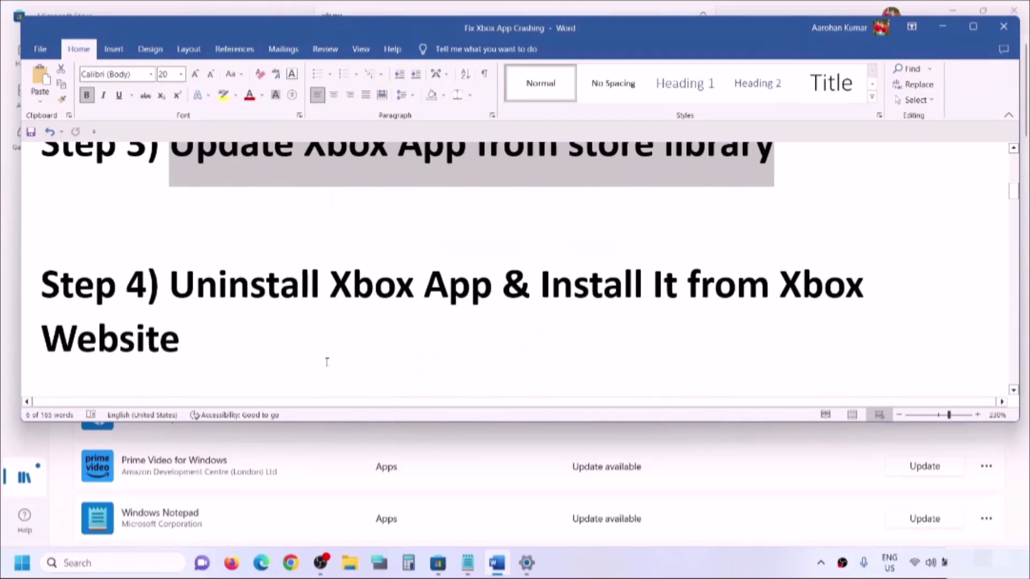
left_click_drag(170, 285, 787, 322)
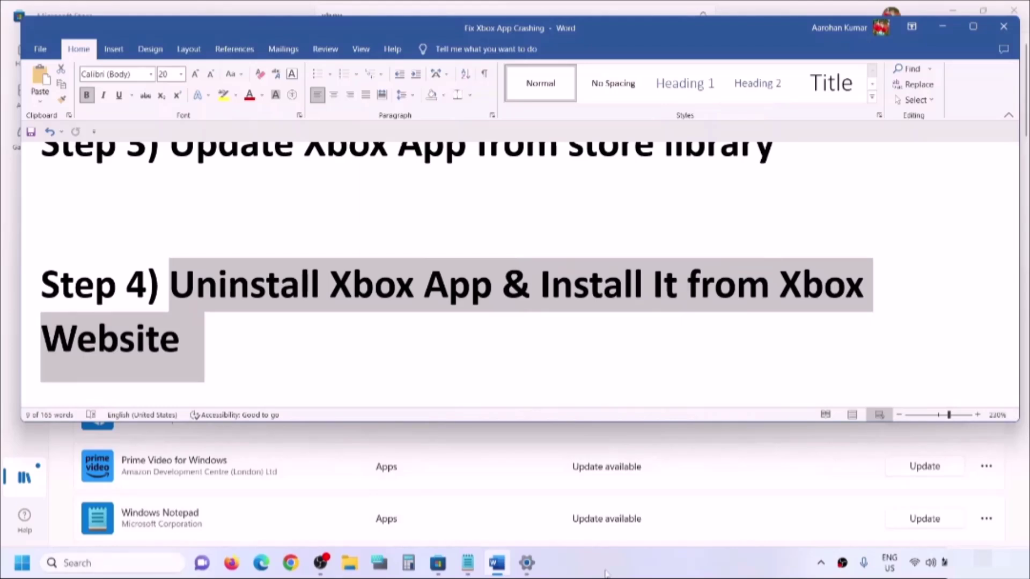
left_click(525, 568)
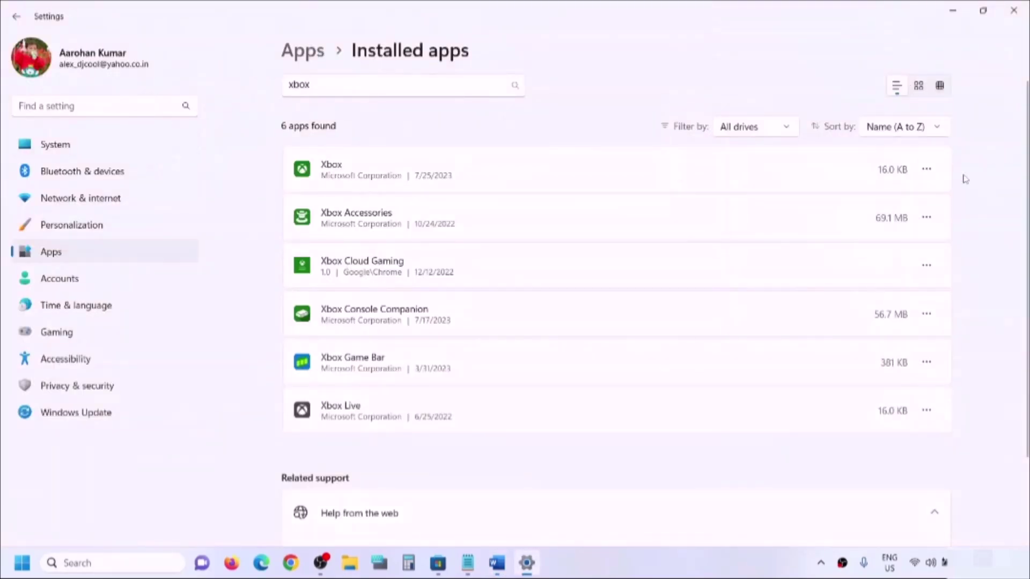
- Review the Xbox app's options in Installed apps without uninstalling, then return to the Word notes
left_click(932, 174)
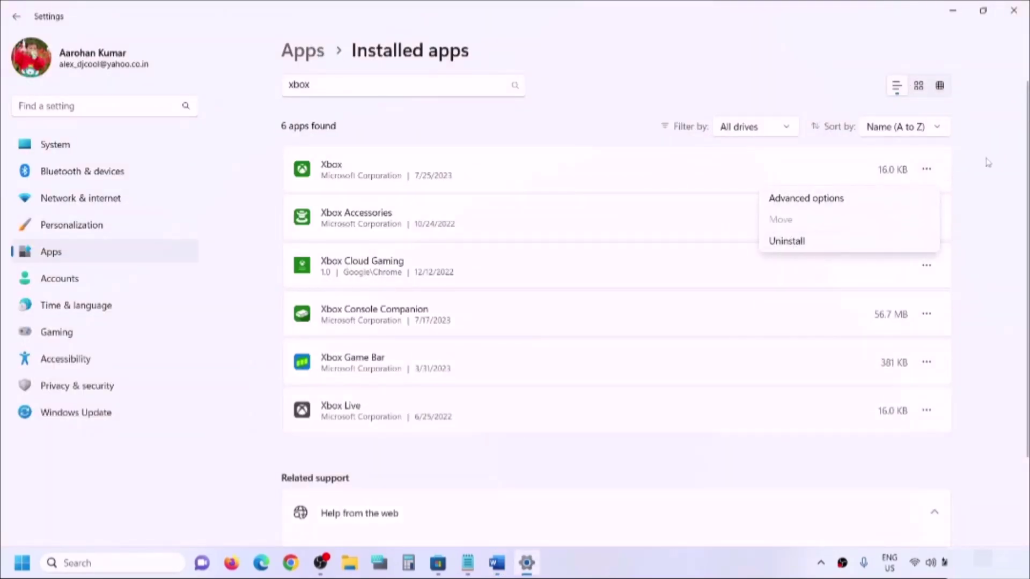
left_click(988, 161)
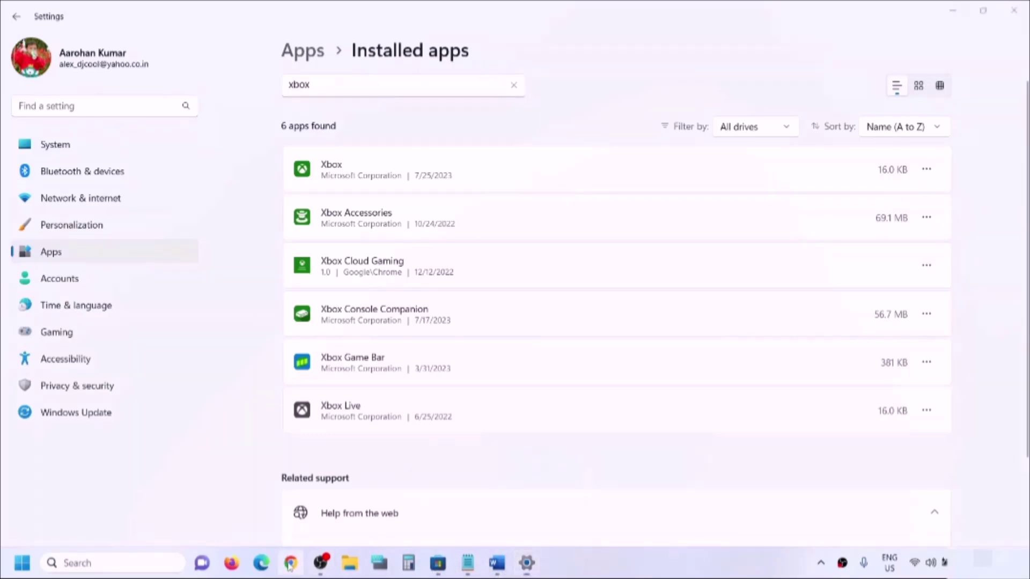
left_click(503, 570)
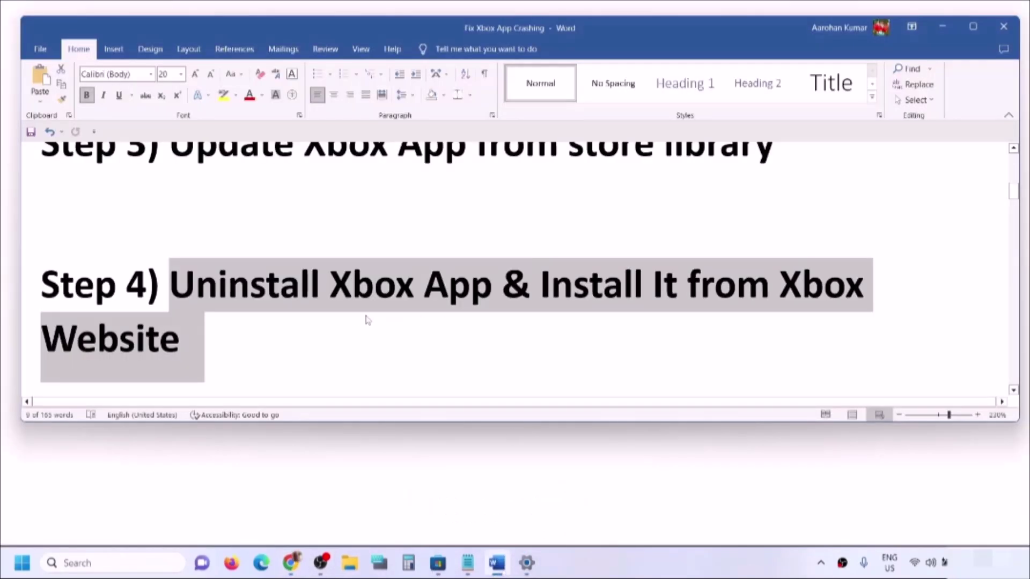
- Select the words 'Xbox App' in Word's Step 4 heading
scroll(352, 316, "down", 2)
left_click(406, 290)
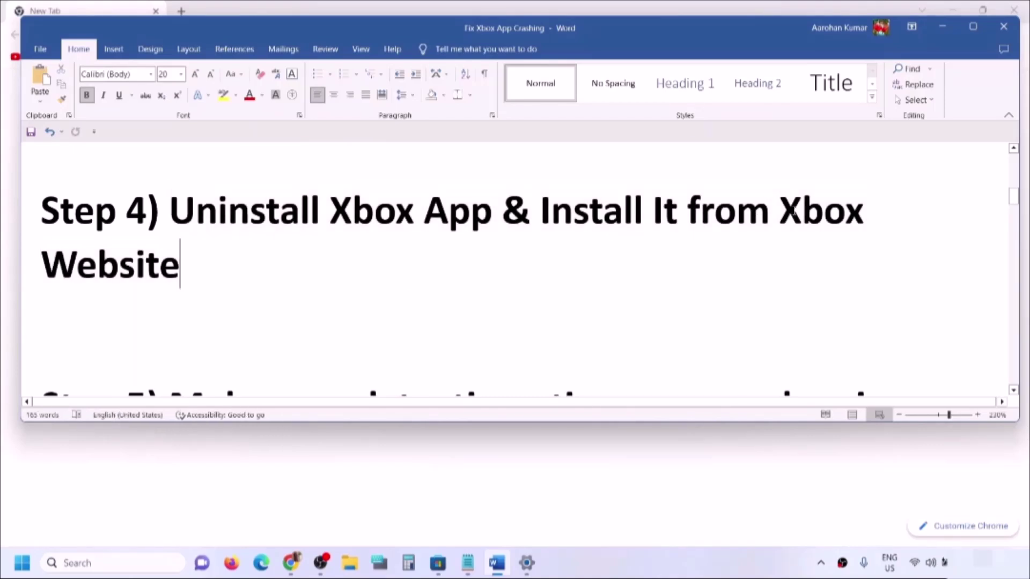
left_click_drag(502, 211, 329, 210)
key("ctrl+c")
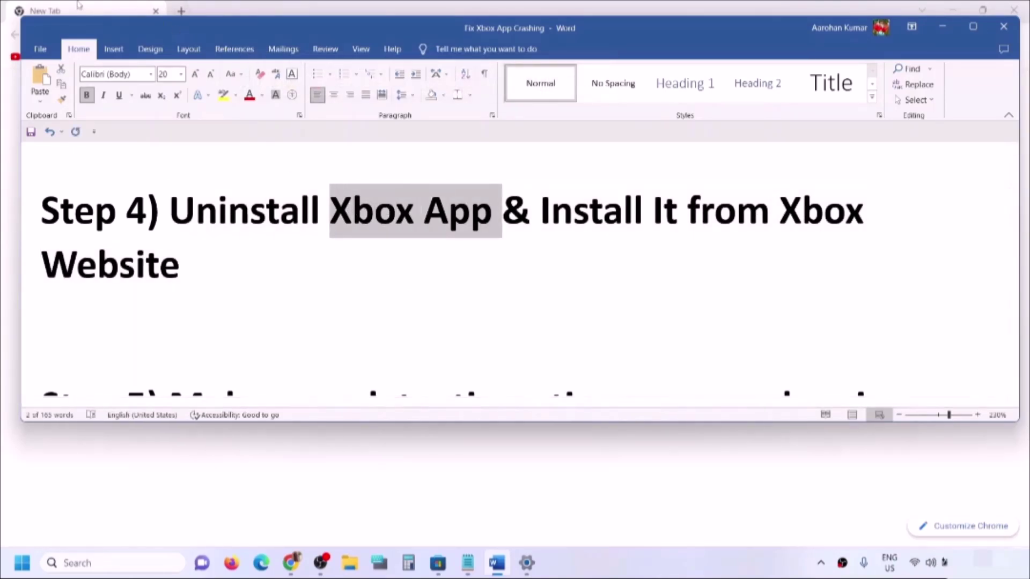
- Search Chrome for 'Xbox App' using the text taken from the notes
left_click(943, 26)
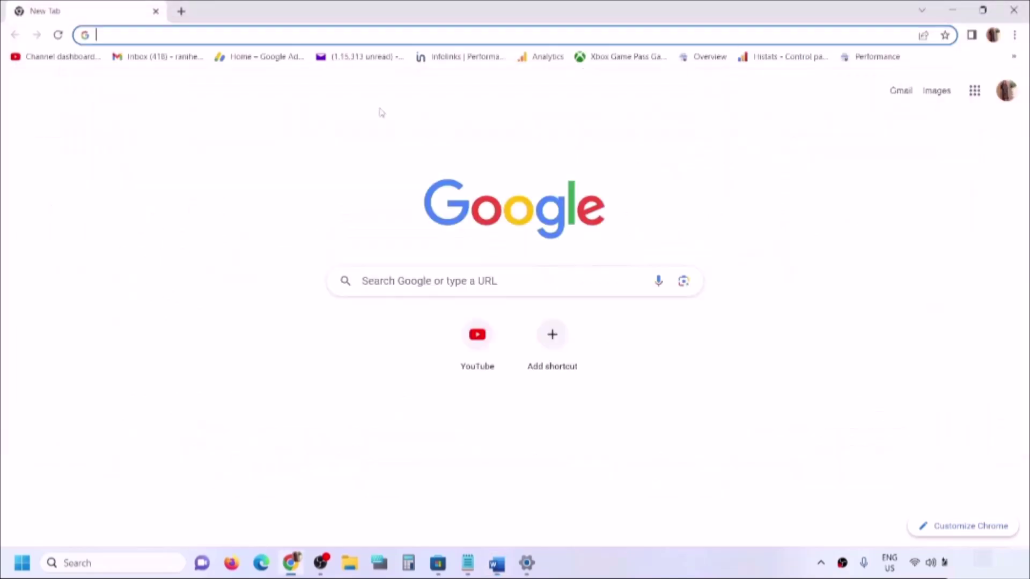
key("ctrl+v")
key("Return")
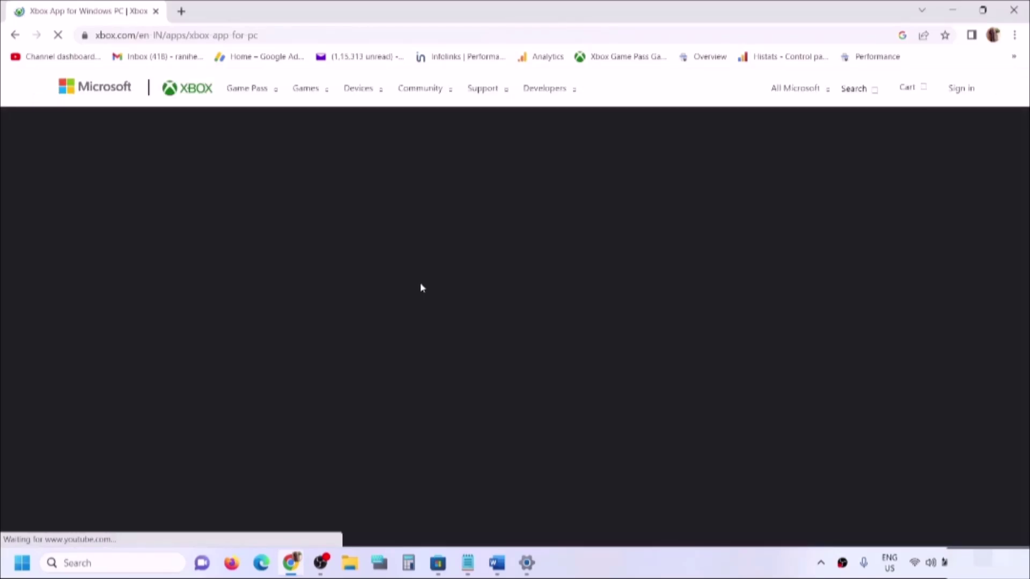
- Download XboxInstaller (2).exe from the Xbox app for Windows PC page and open it
scroll(484, 319, "down", 6)
scroll(484, 318, "down", 4)
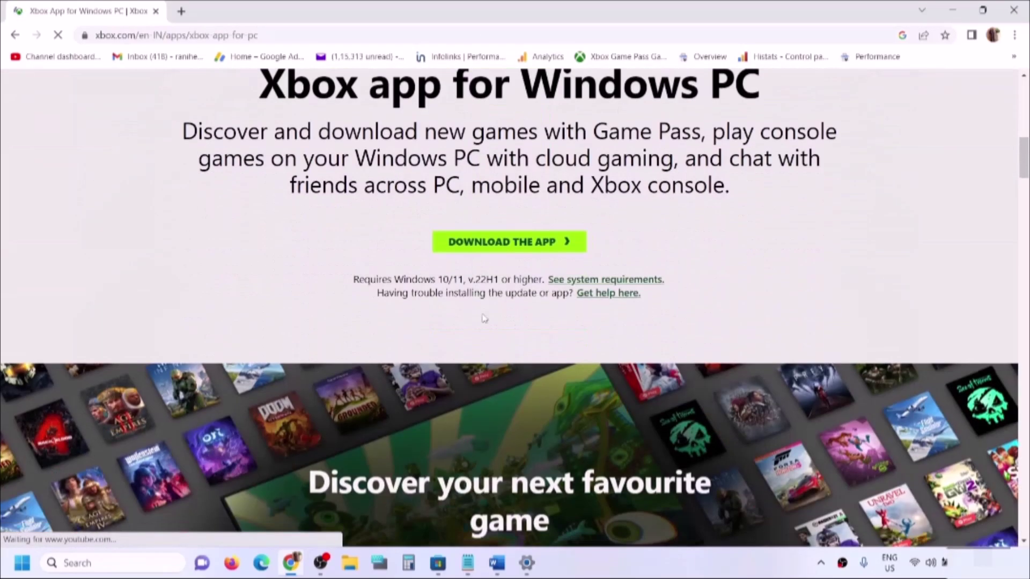
scroll(513, 301, "down", 6)
scroll(520, 334, "down", 3)
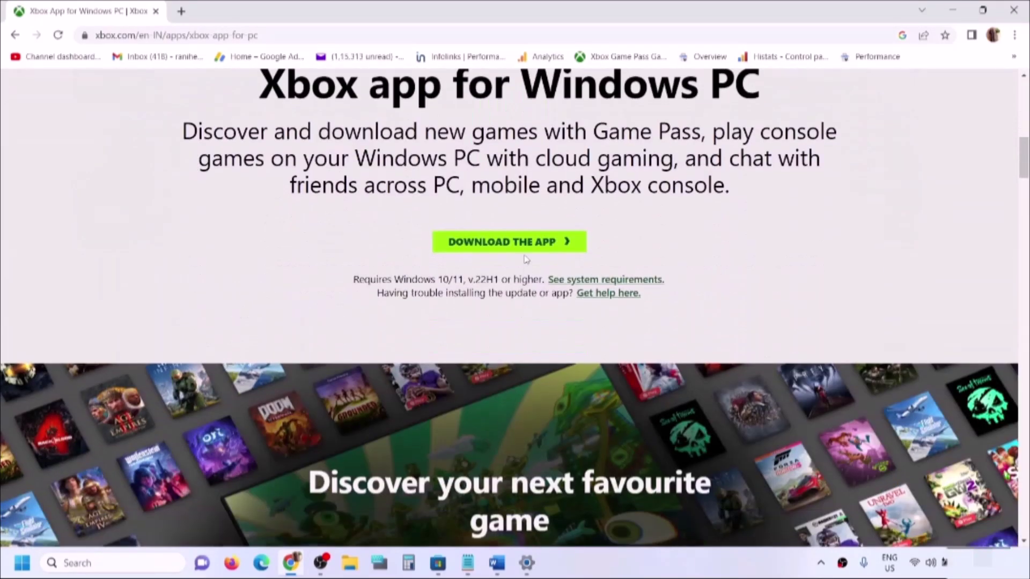
left_click(520, 251)
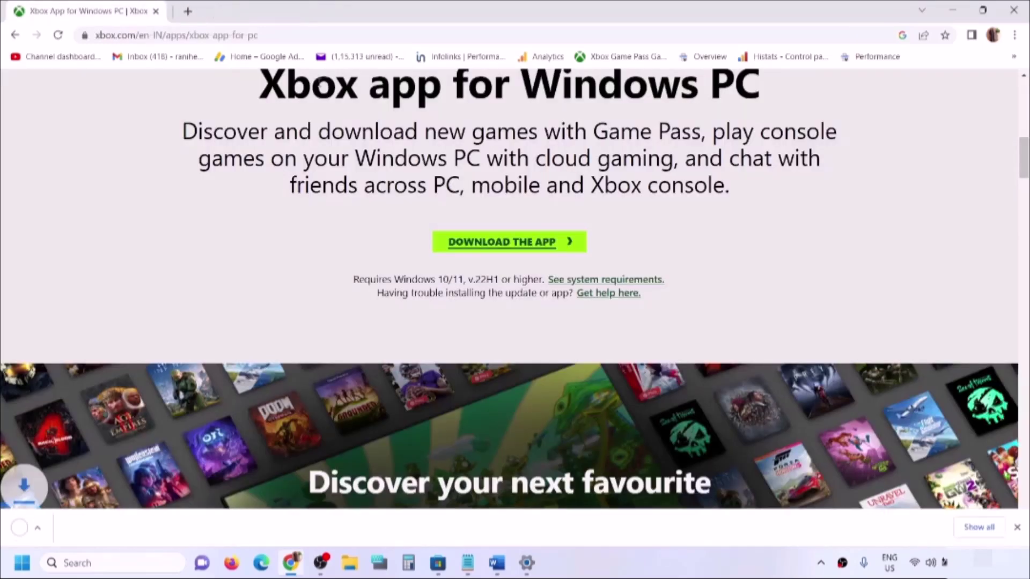
left_click(67, 531)
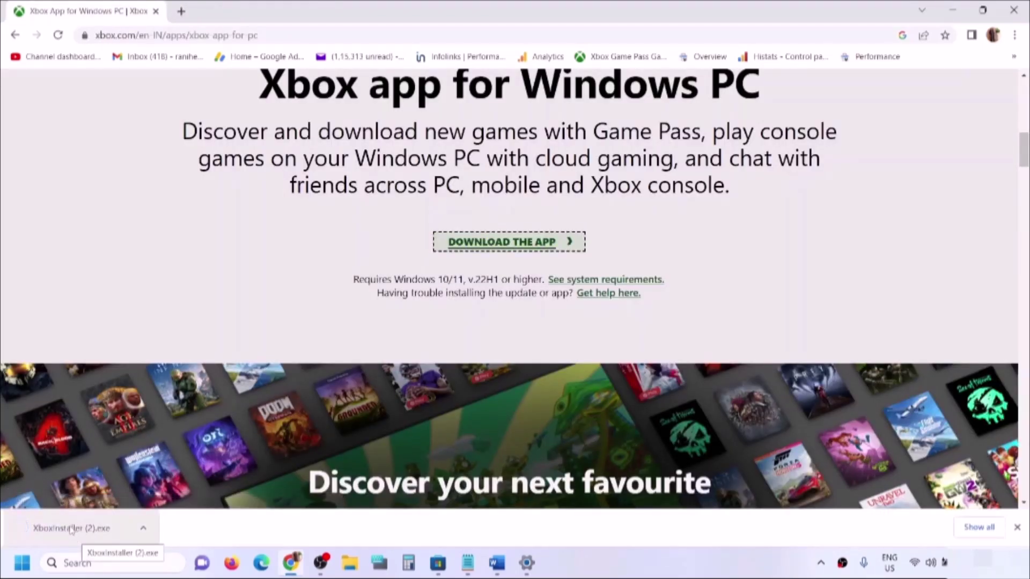
- Select Step 5's heading on date, time, time zone and region, minimize Word, and open the clock's shortcuts
left_click(496, 562)
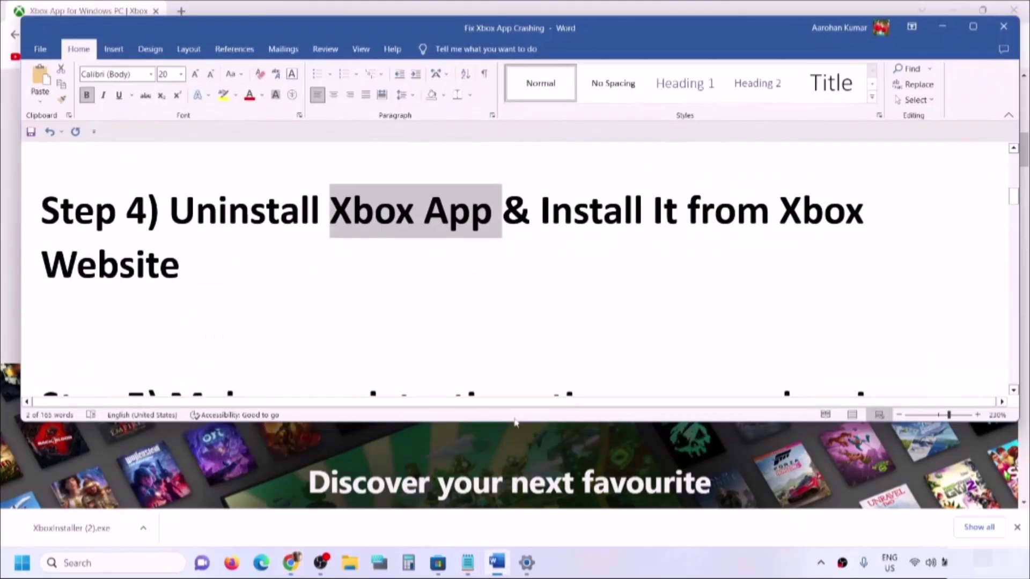
scroll(309, 334, "down", 3)
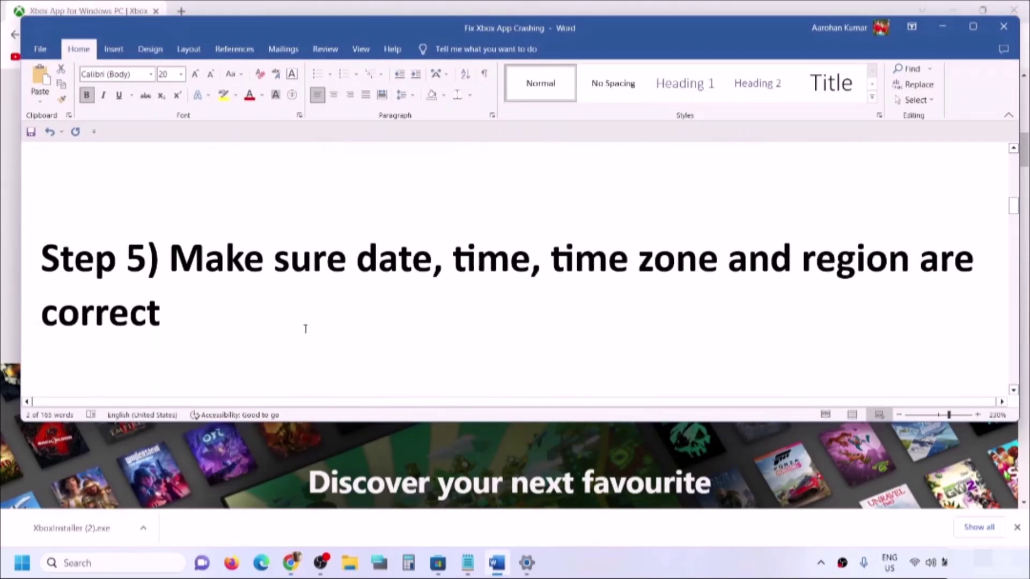
left_click_drag(160, 250, 914, 268)
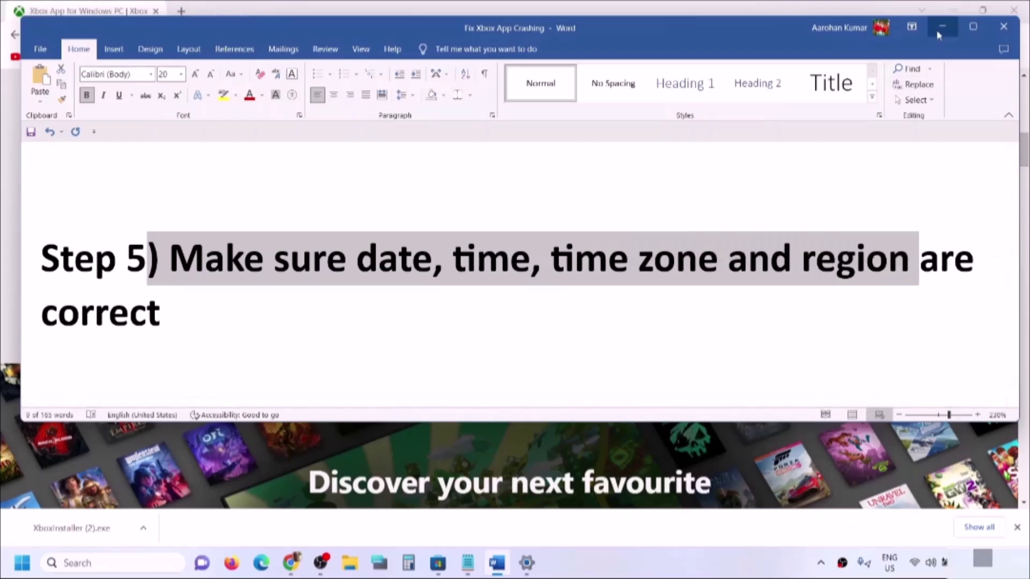
left_click(942, 26)
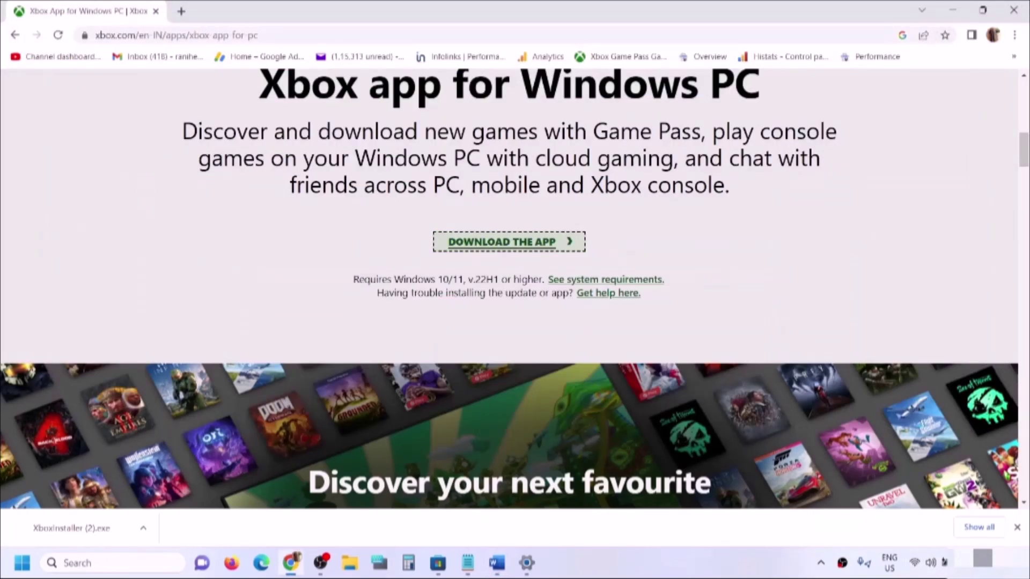
right_click(963, 563)
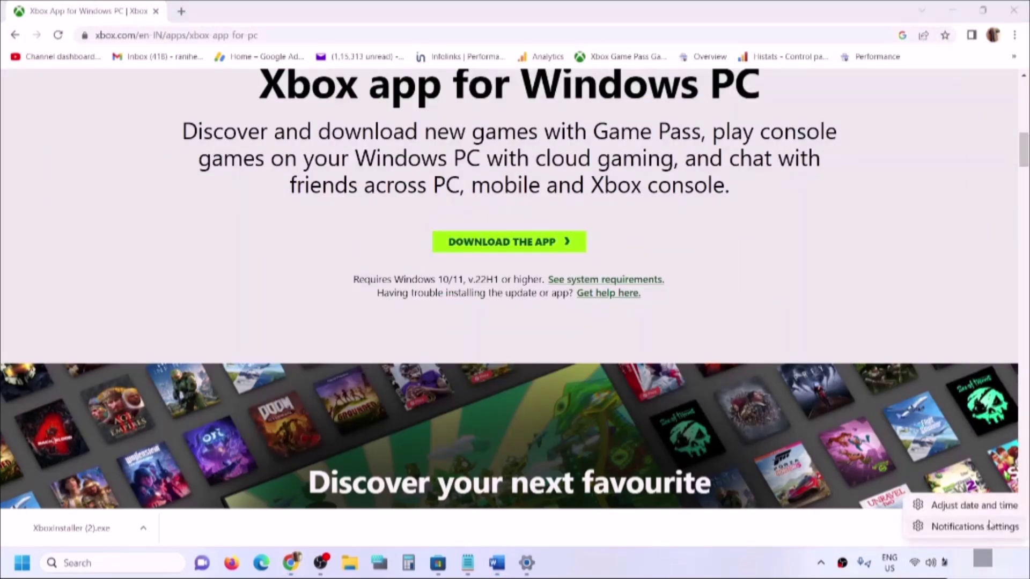
- Sync the clock now, keep India as the country or region, and close Settings
left_click(936, 510)
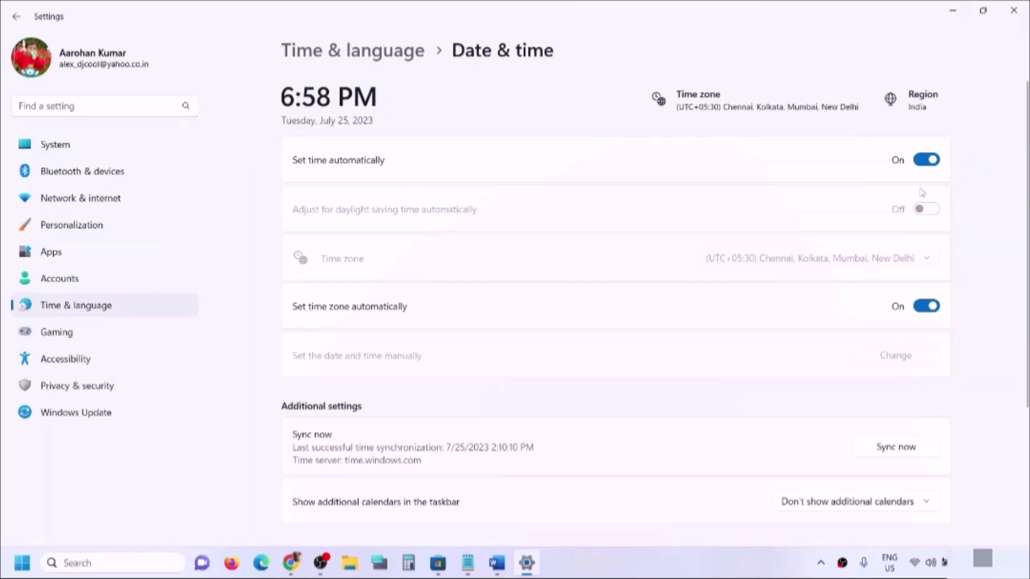
left_click(912, 453)
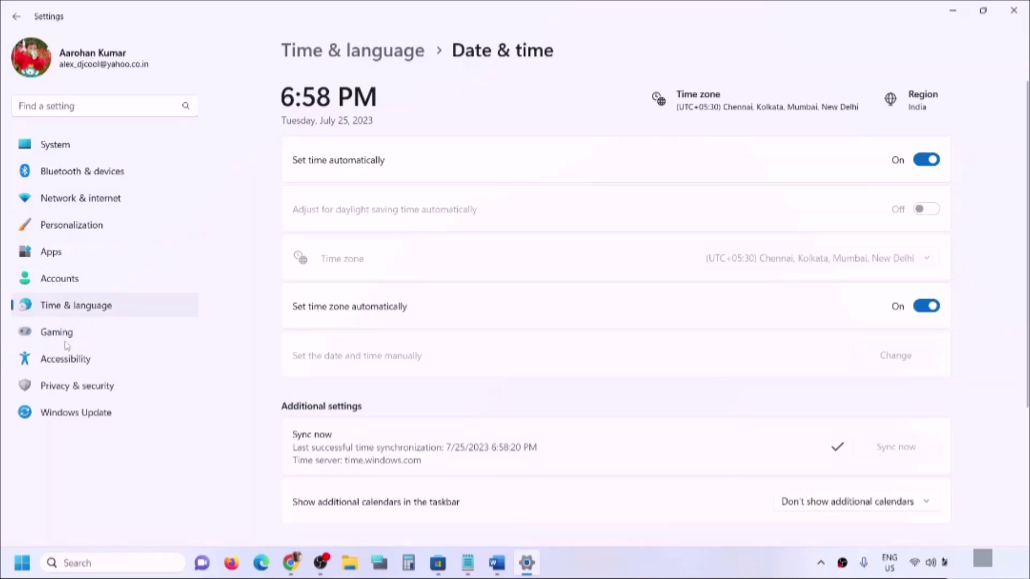
left_click(54, 305)
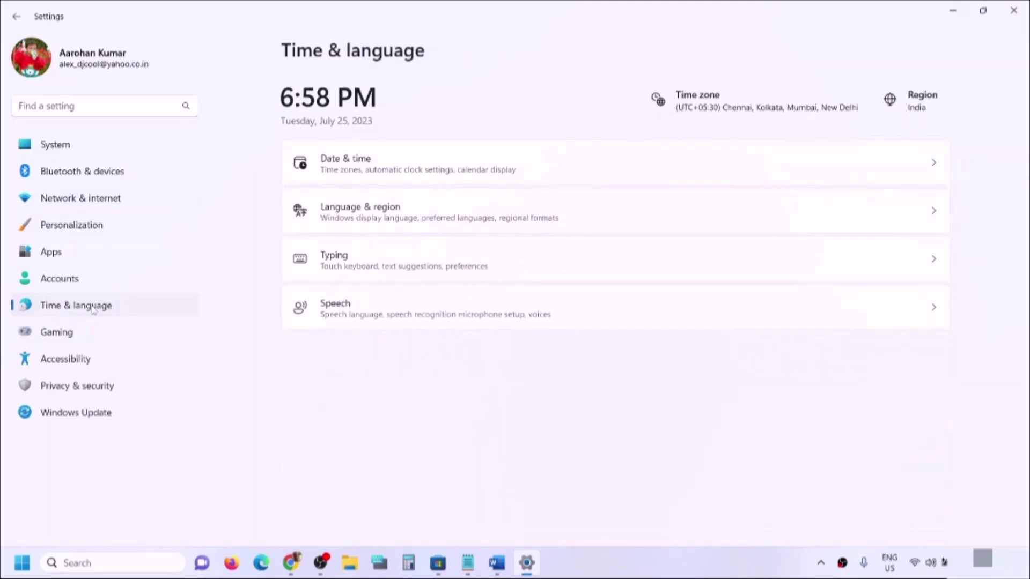
left_click(364, 223)
left_click(873, 386)
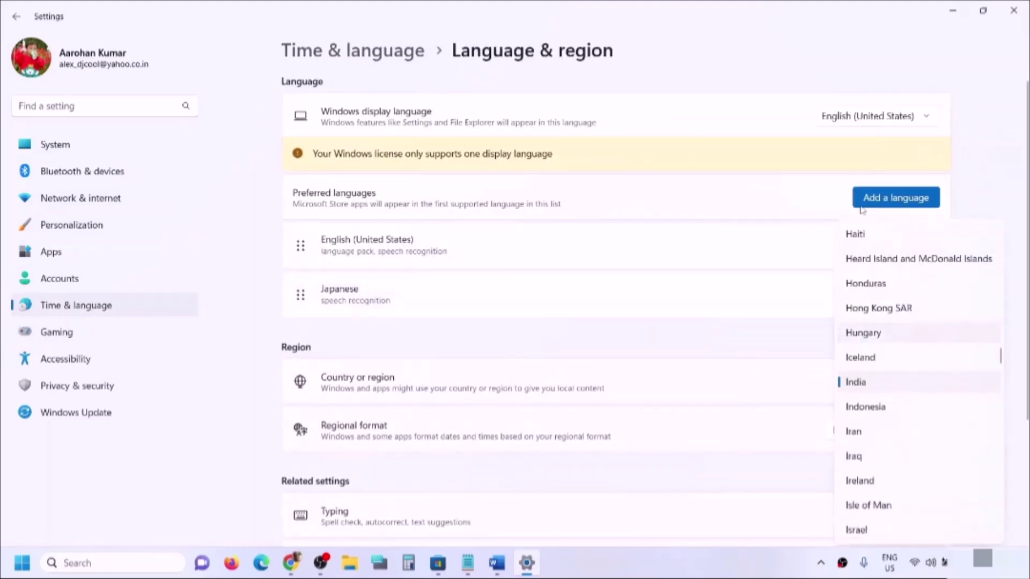
left_click(1013, 205)
left_click(1012, 16)
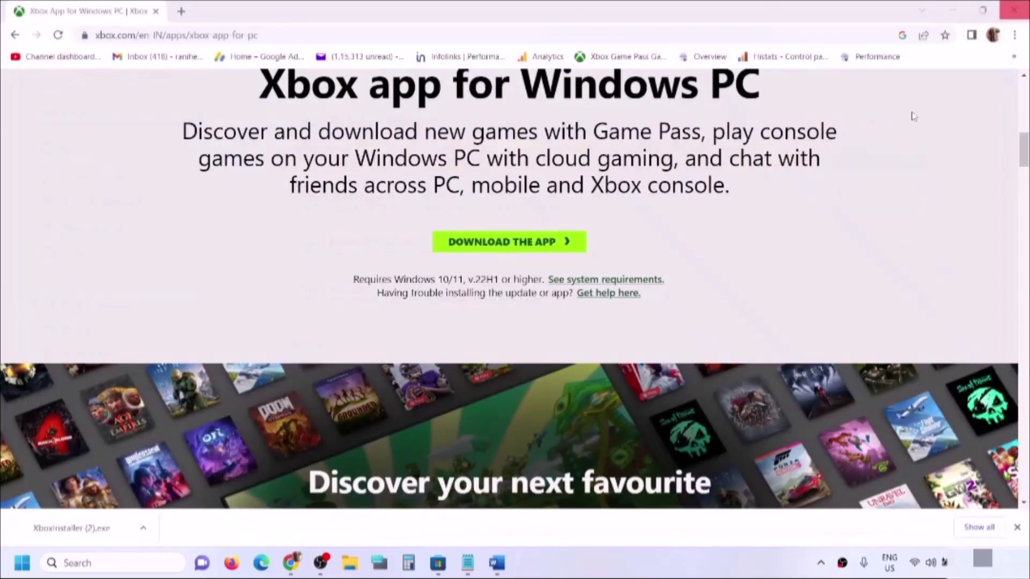
- Select the 'wsreset' command under Step 6 in the Word notes
left_click(497, 563)
scroll(331, 328, "down", 4)
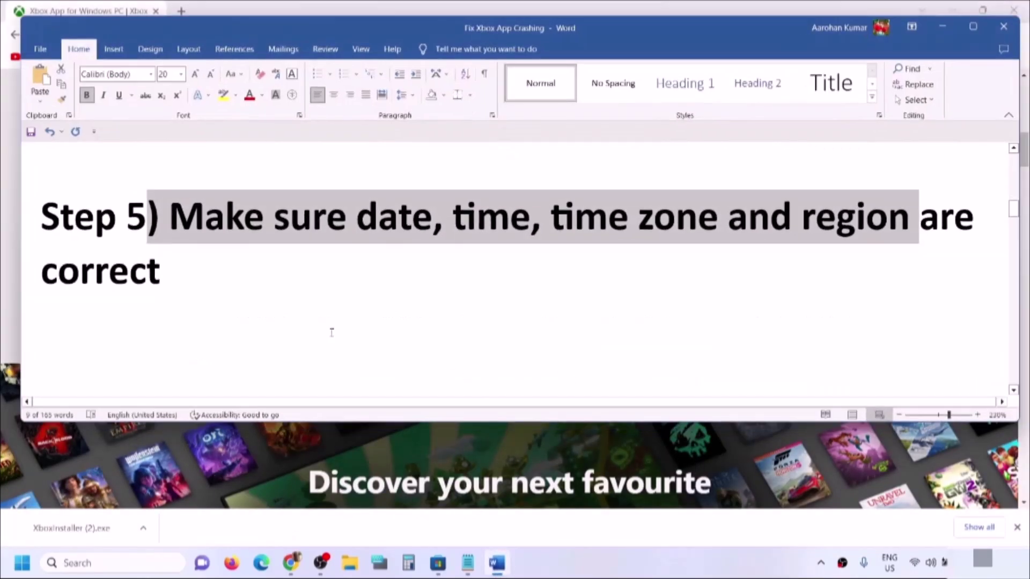
left_click_drag(169, 306, 708, 306)
left_click(634, 306)
double_click(641, 321)
key("ctrl+c")
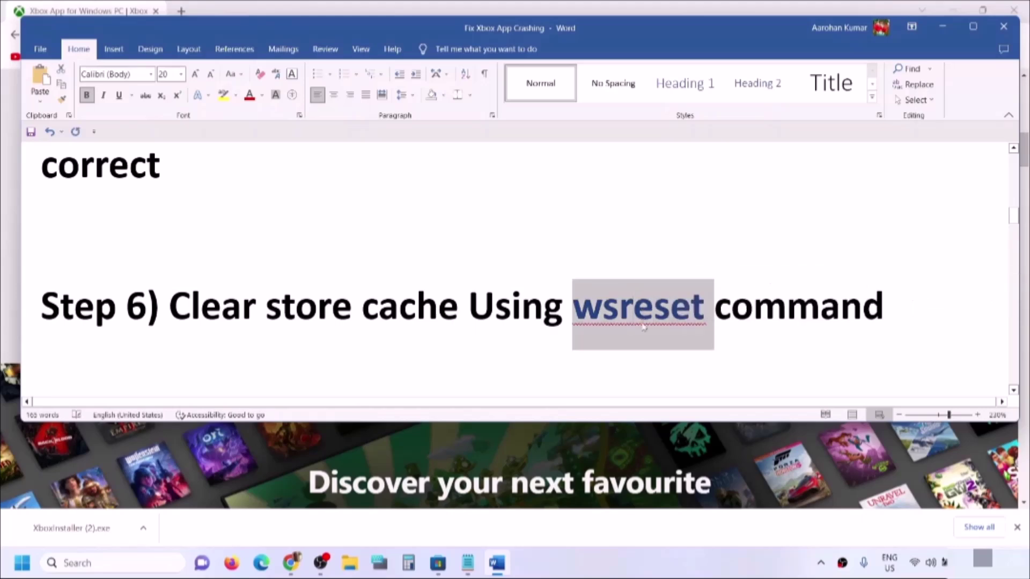
- Run wsreset from Windows Search to clear the Store cache, then return to the notes
left_click(84, 563)
key("ctrl+v")
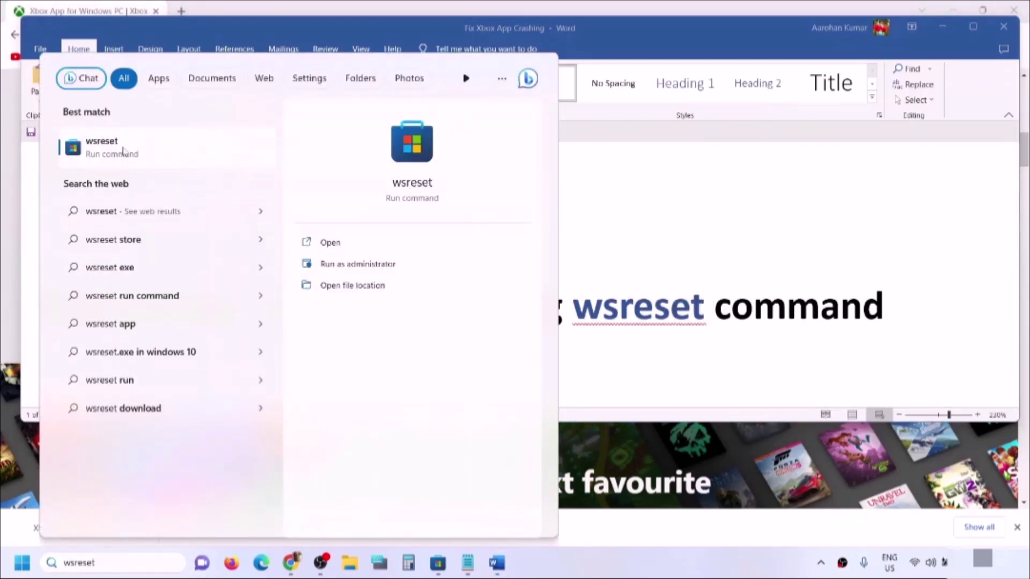
left_click(125, 150)
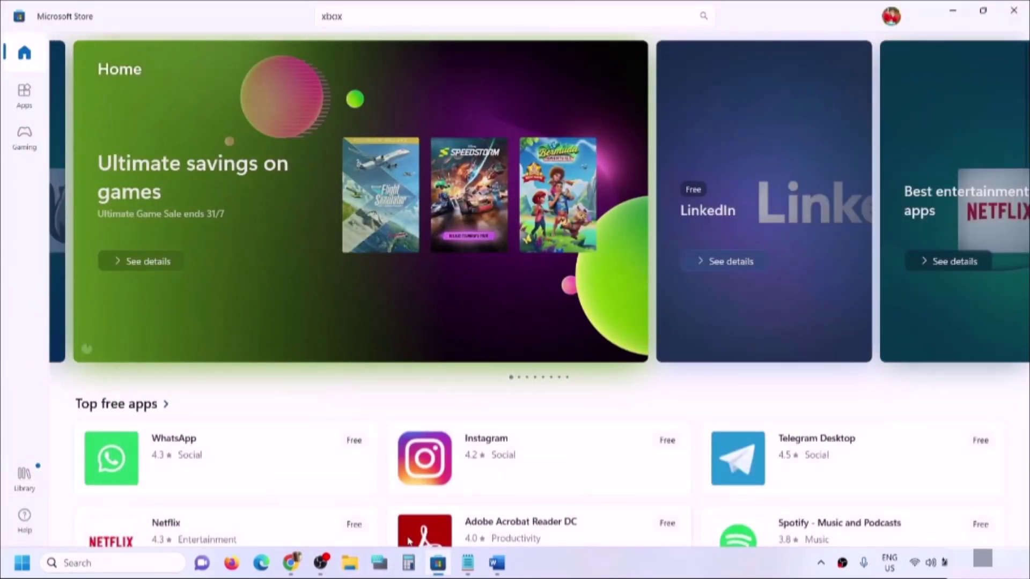
left_click(497, 564)
- Select Step 7, 'Update Windows 10/11', then start a Windows Update check in Settings
scroll(347, 365, "down", 2)
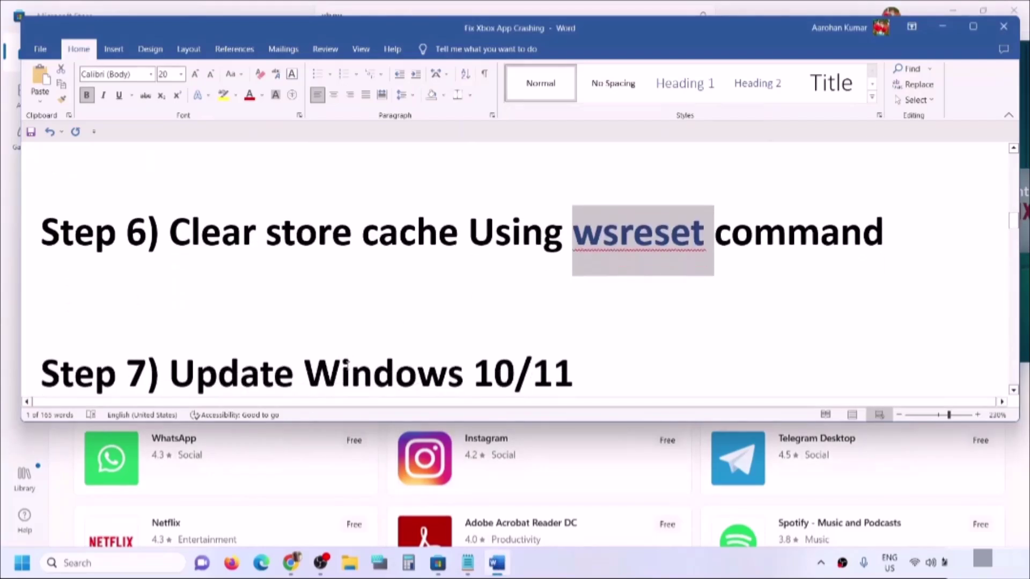
scroll(347, 365, "down", 2)
triple_click(196, 300)
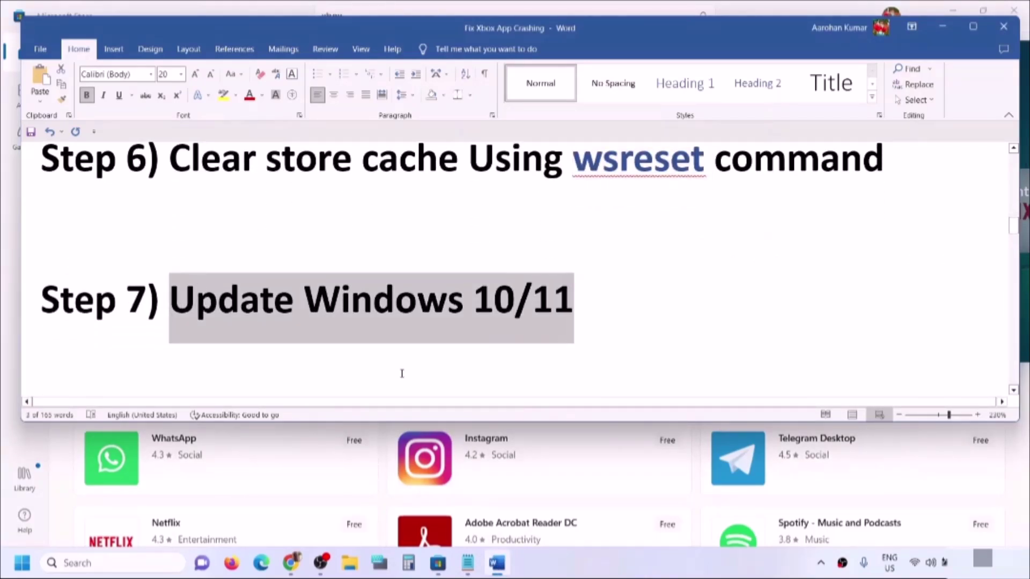
key("super+i")
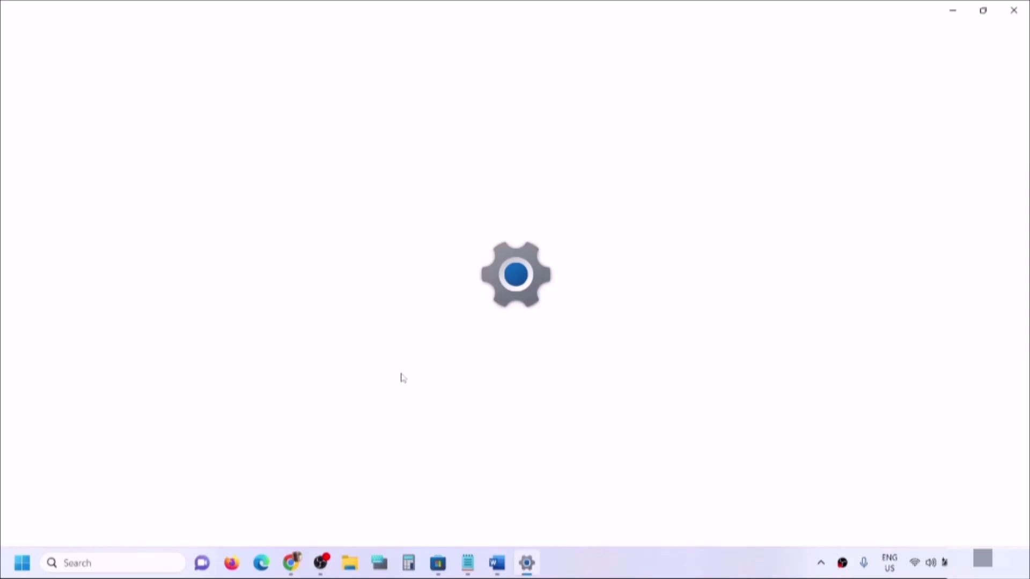
left_click(45, 414)
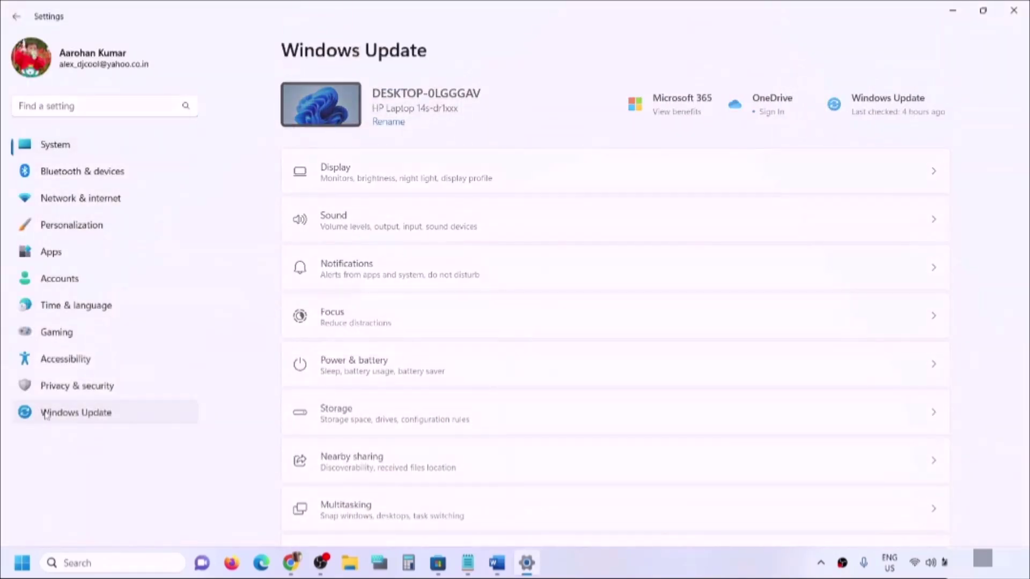
left_click(904, 114)
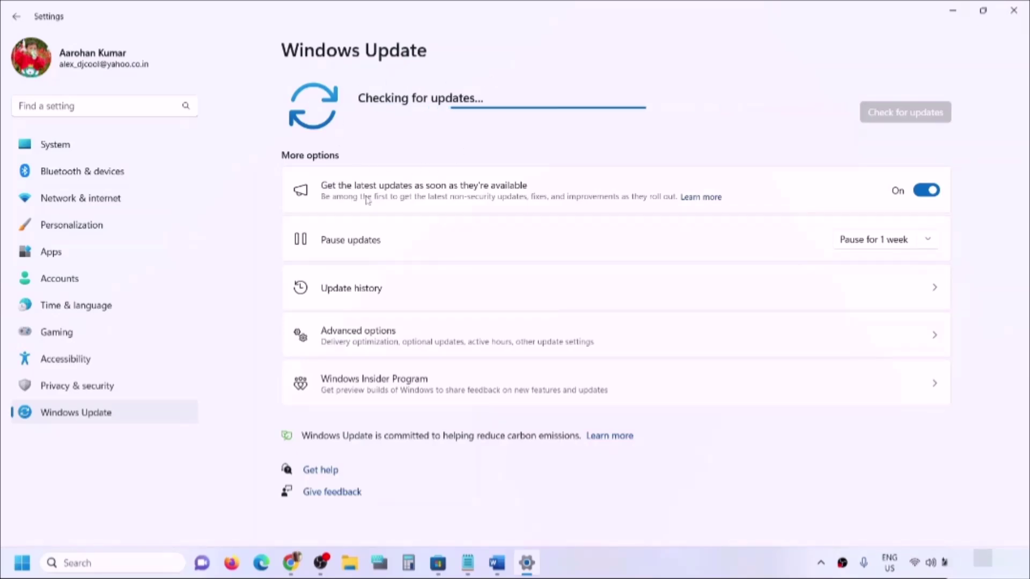
- Select the Xbox Identity Provider link from Step 8 in the Word notes
left_click(503, 572)
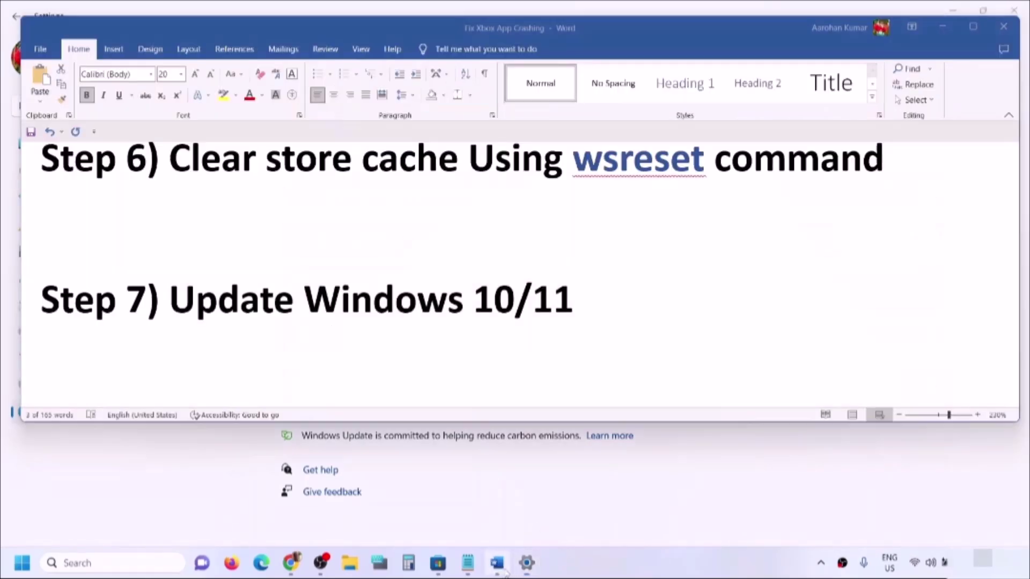
scroll(425, 305, "down", 3)
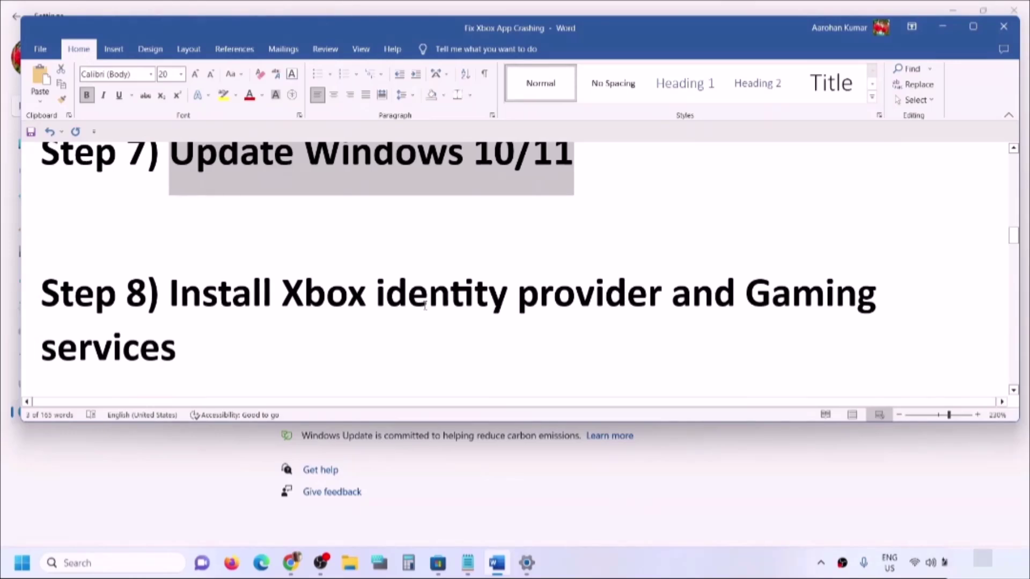
scroll(425, 306, "down", 2)
left_click_drag(282, 219, 312, 288)
scroll(311, 288, "down", 4)
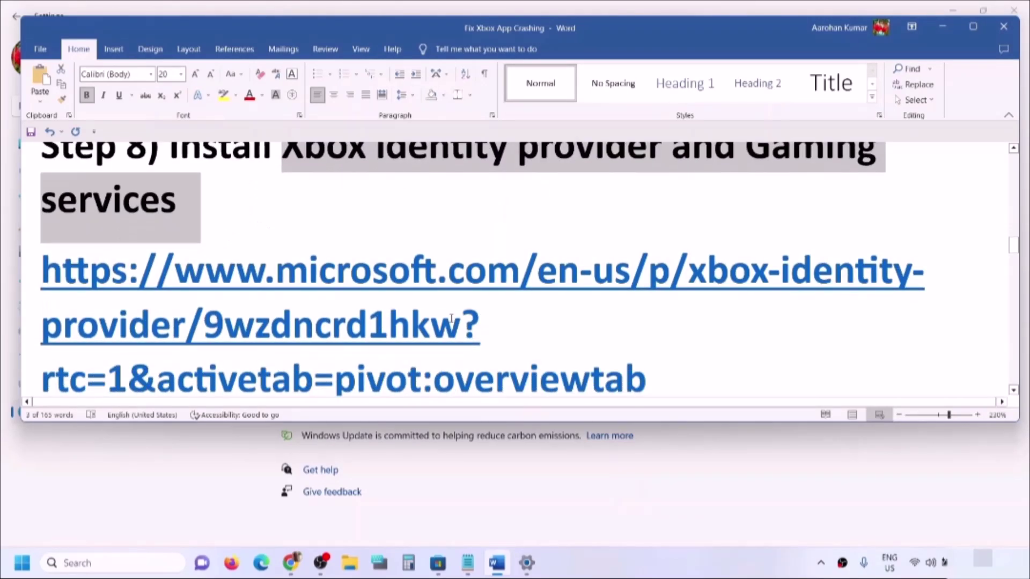
scroll(649, 307, "up", 1)
left_click_drag(650, 307, 42, 197)
key("ctrl+c")
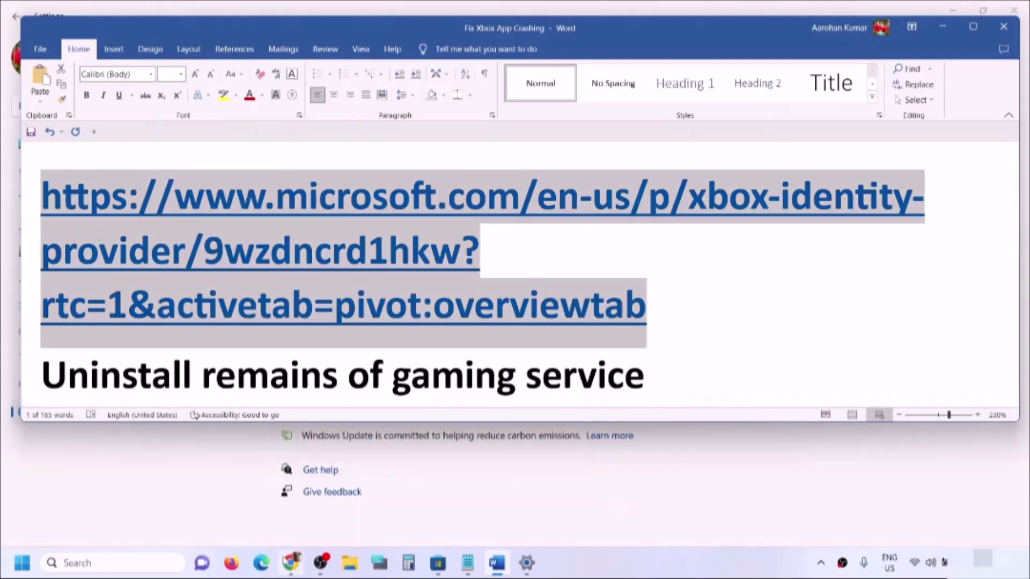
- Load the copied Xbox Identity Provider link in a new Chrome tab
left_click(290, 563)
left_click(181, 11)
key("ctrl+v")
key("Return")
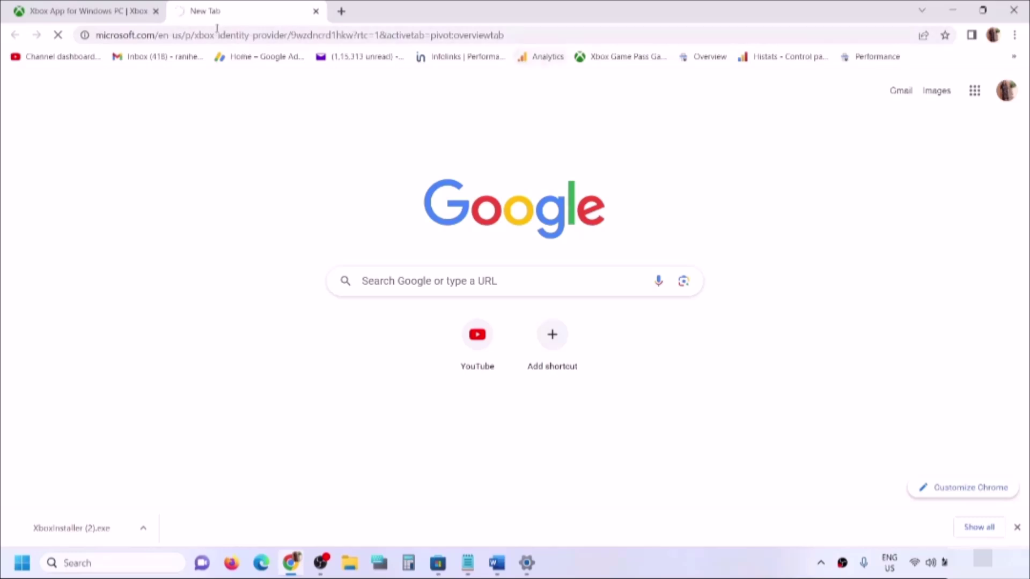
- Load the Xbox Identity Provider page from the pasted Microsoft Store link and close the error tab
left_click(341, 12)
key("ctrl+v")
key("Return")
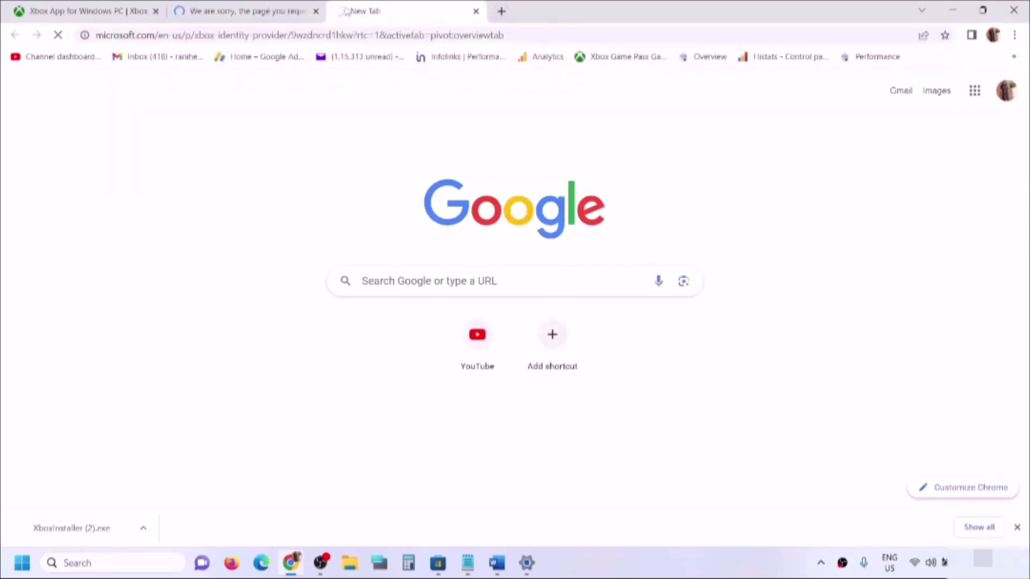
left_click(315, 11)
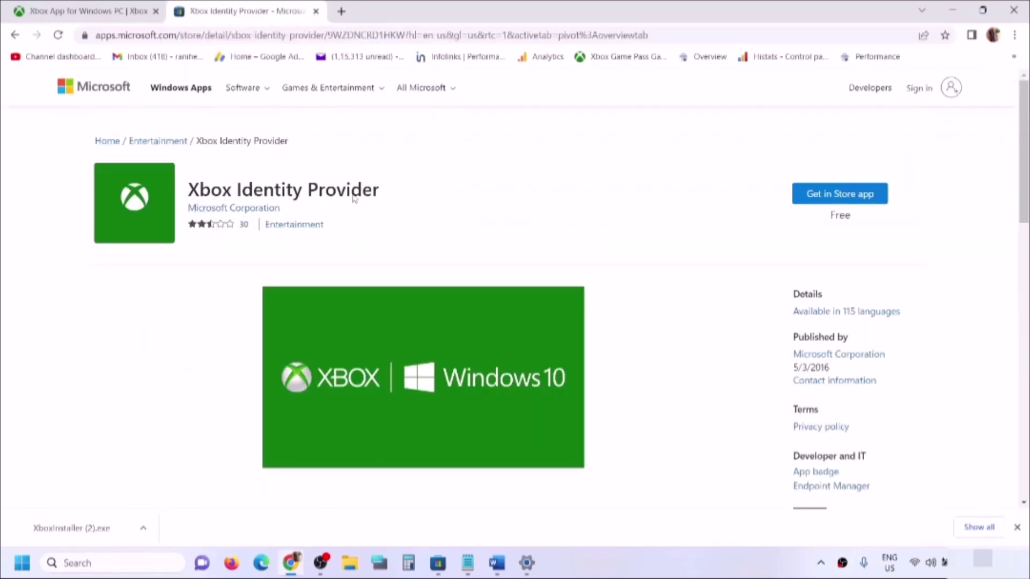
- Open the Xbox Identity Provider listing in the Microsoft Store app via 'Get in Store app'
left_click(842, 200)
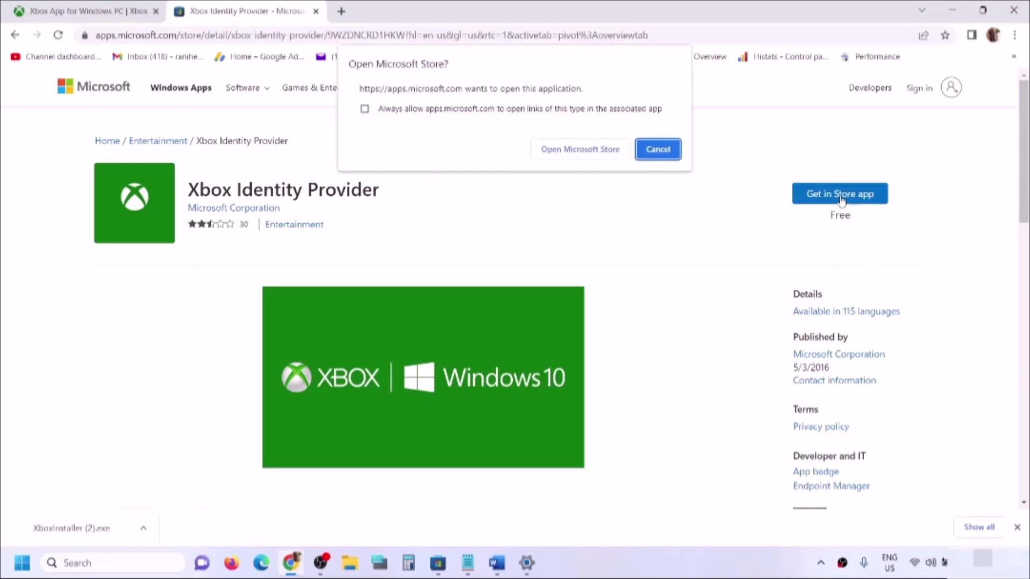
left_click(593, 150)
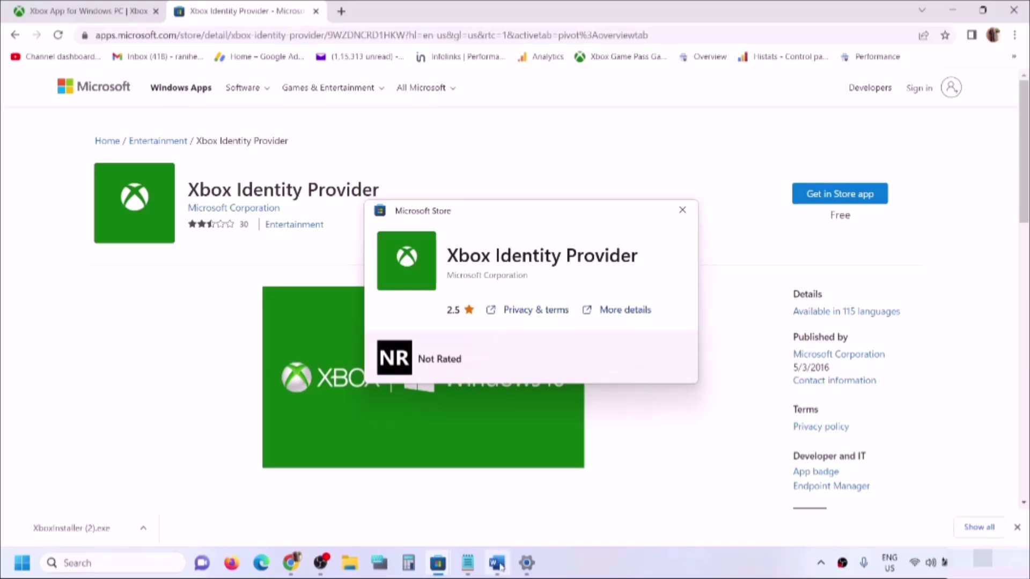
left_click(497, 562)
- Copy the Gaming Services remove-AppxPackage command from the Word instructions
scroll(163, 346, "down", 3)
scroll(168, 336, "down", 3)
scroll(169, 337, "up", 3)
left_click_drag(99, 236, 536, 236)
scroll(438, 281, "down", 1)
left_click_drag(418, 279, 40, 228)
right_click(86, 236)
left_click(115, 285)
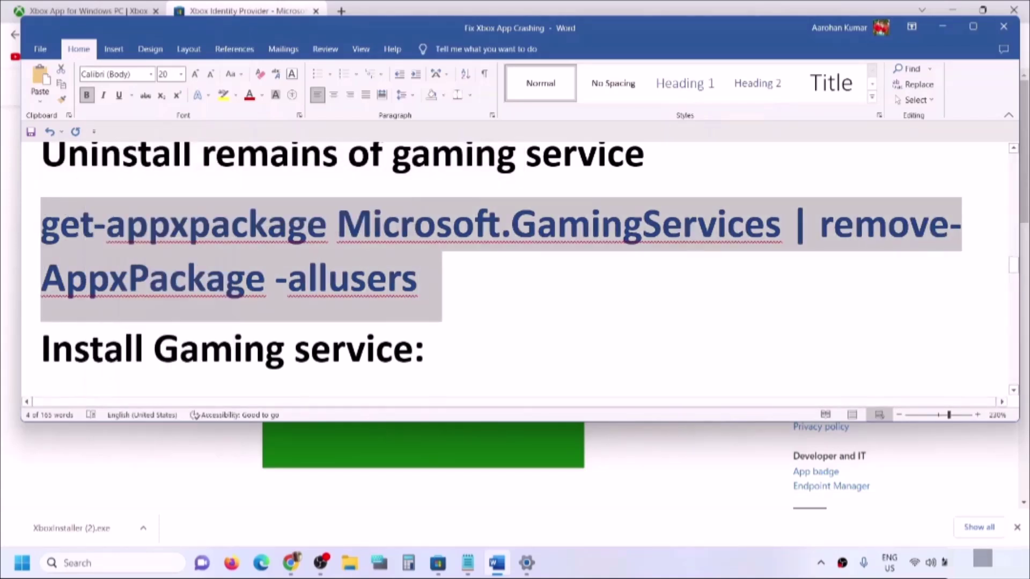
- Run the uninstall command in PowerShell launched as administrator
left_click(86, 561)
type("pow")
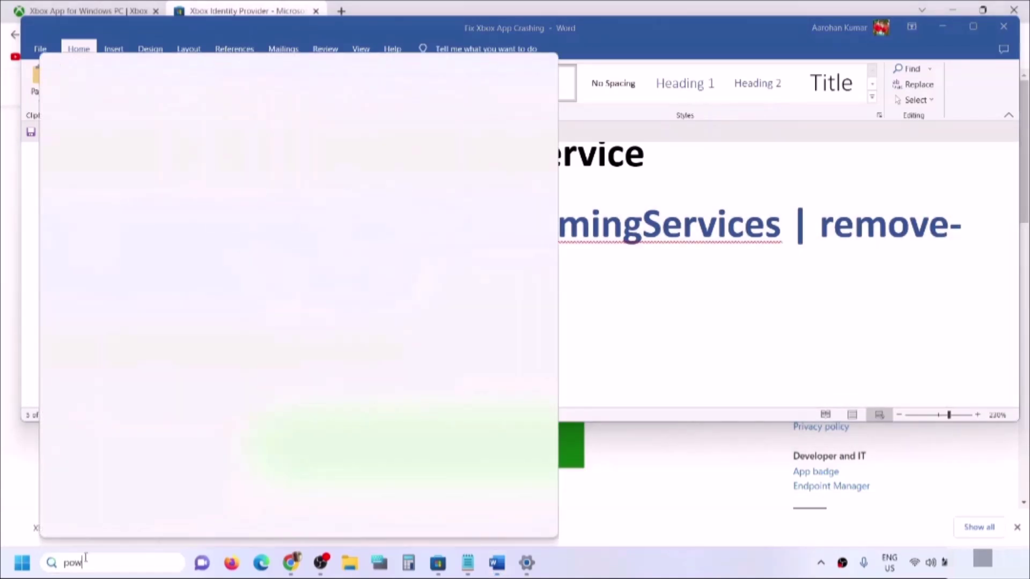
type("ershell")
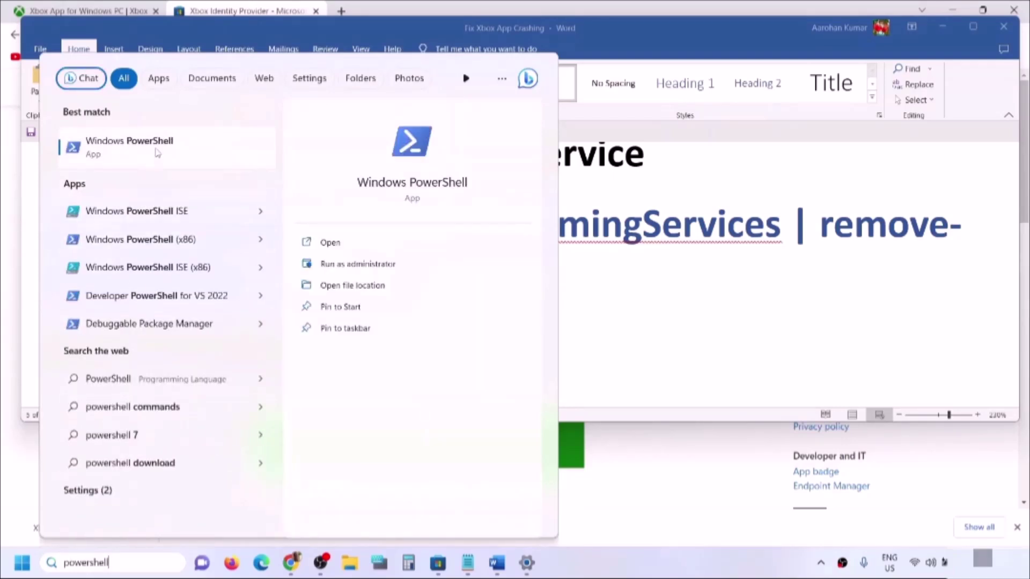
right_click(157, 153)
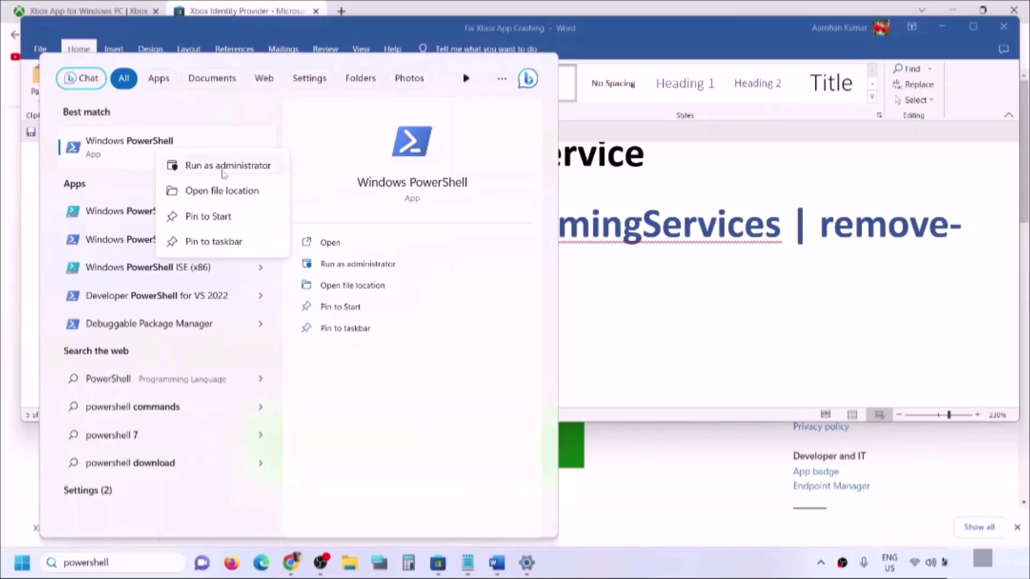
left_click(230, 165)
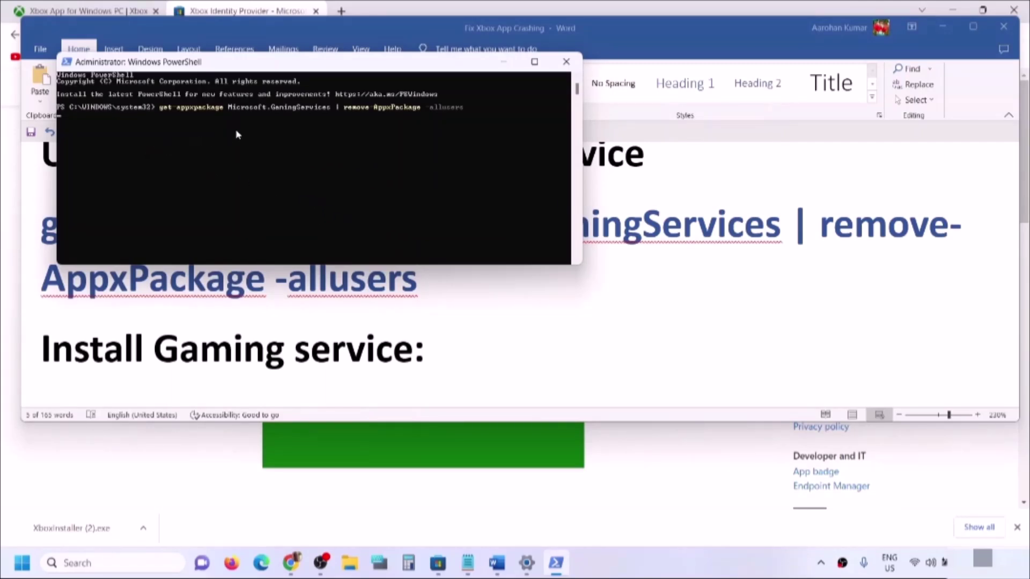
key("Return")
- Run the ms-windows-store command in PowerShell and install Gaming Services from its Store page
left_click(230, 321)
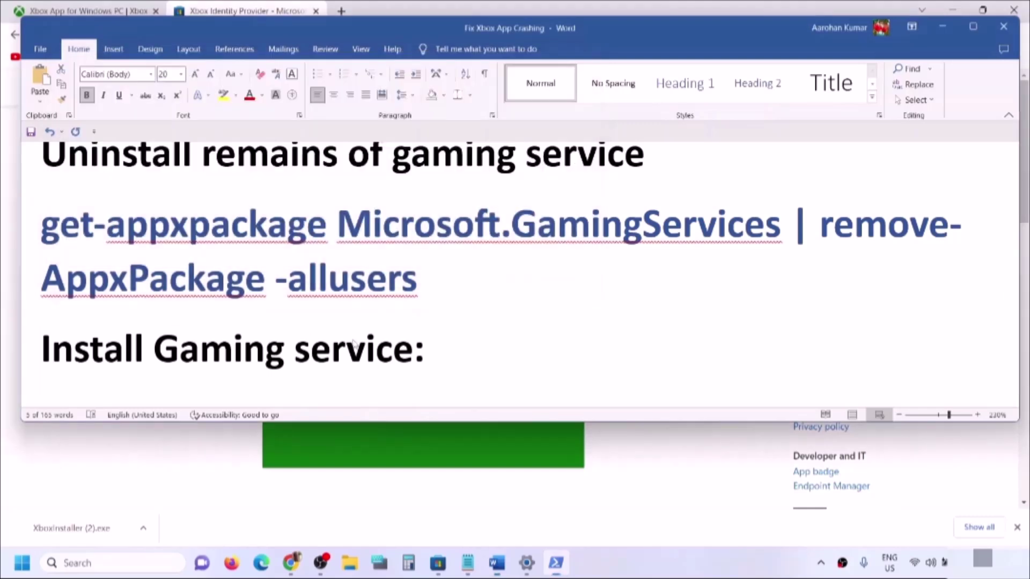
scroll(357, 338, "down", 5)
scroll(589, 322, "up", 1)
left_click_drag(589, 322, 42, 270)
key("ctrl+c")
key("alt+Tab")
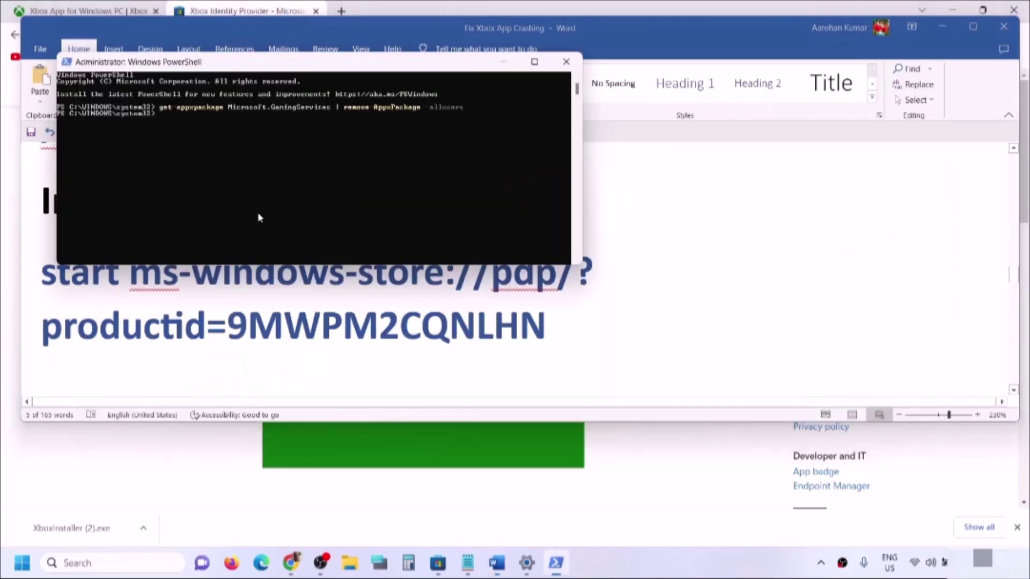
right_click(303, 123)
key("Return")
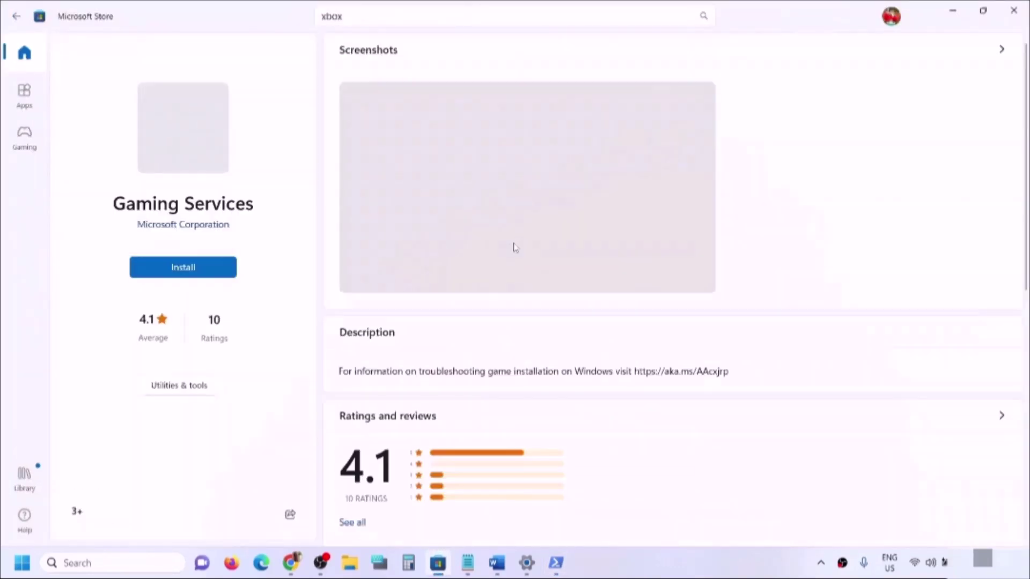
left_click(188, 269)
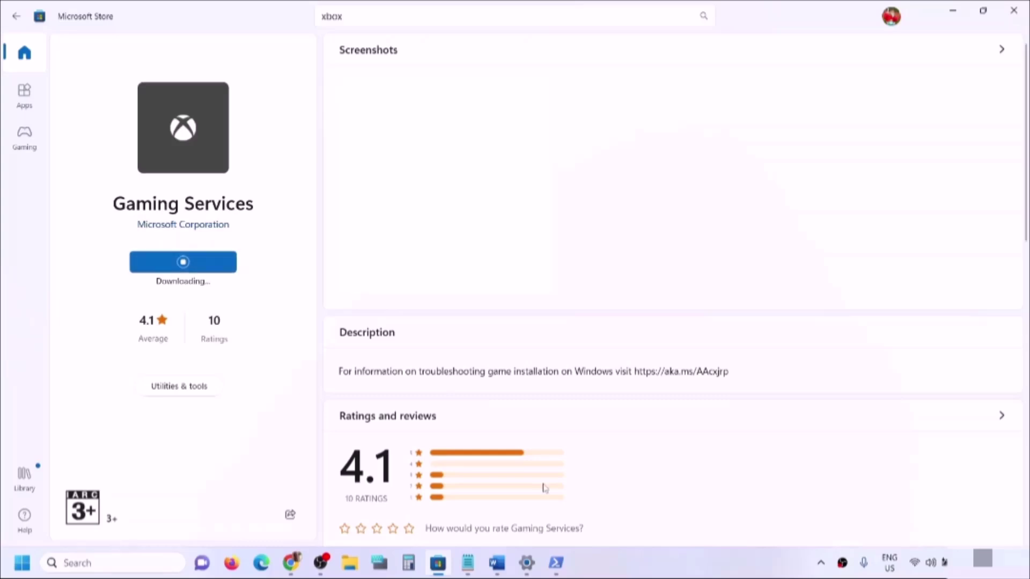
left_click(496, 562)
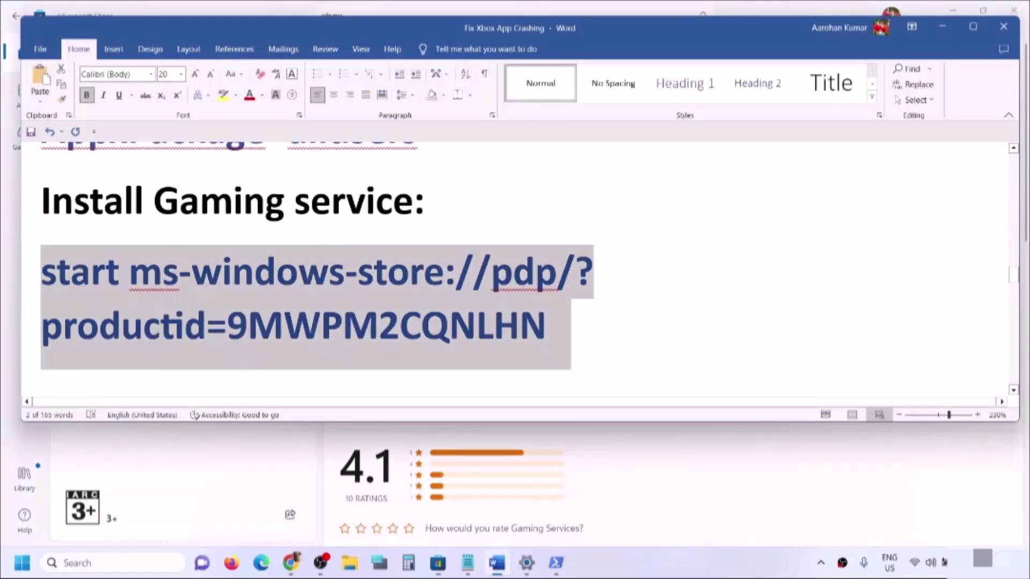
- Scroll the notes to the IP Helper and Xbox services list, then launch Services via search
scroll(386, 358, "down", 3)
scroll(386, 358, "down", 5)
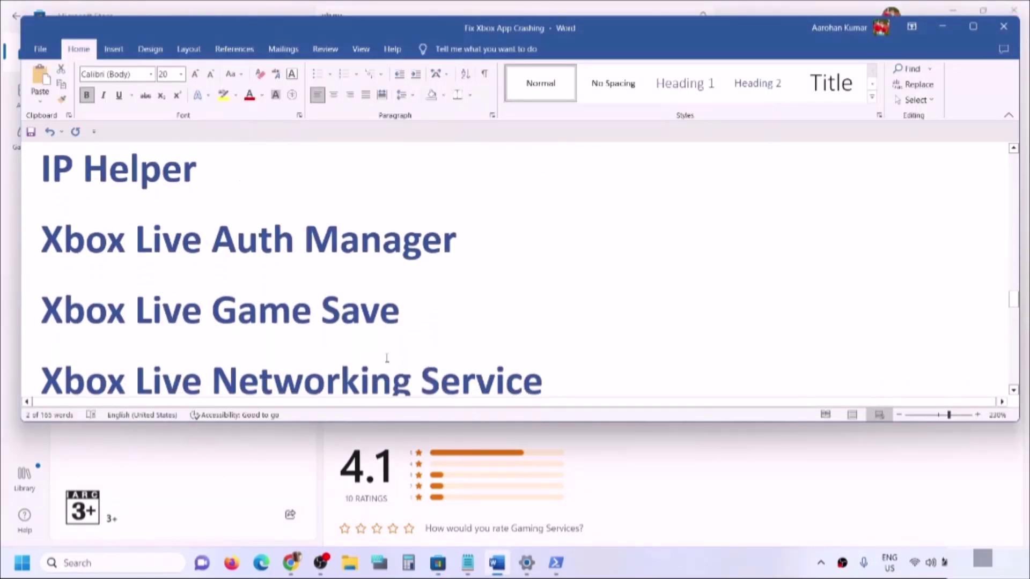
left_click(74, 564)
type("se")
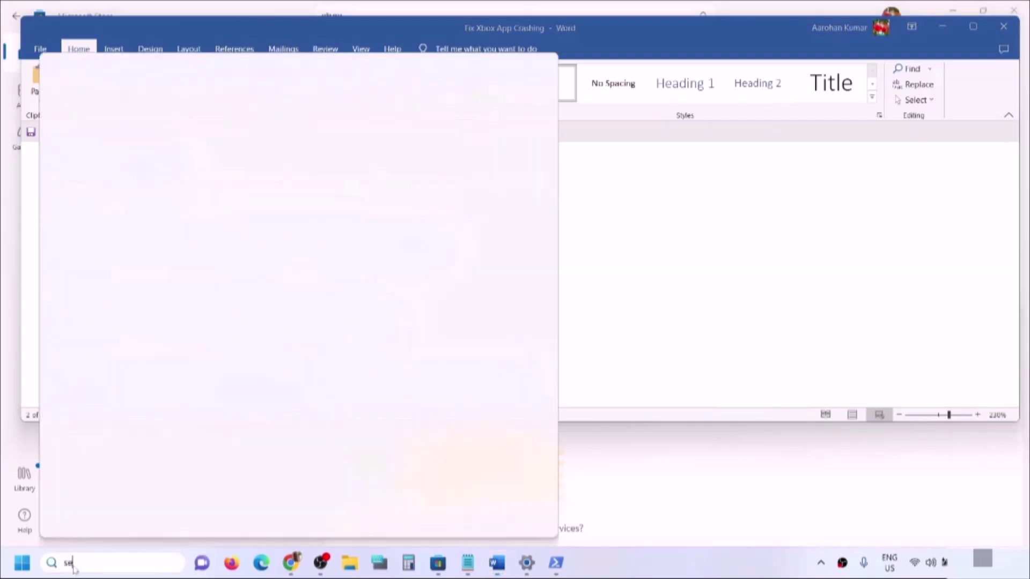
type("rvices")
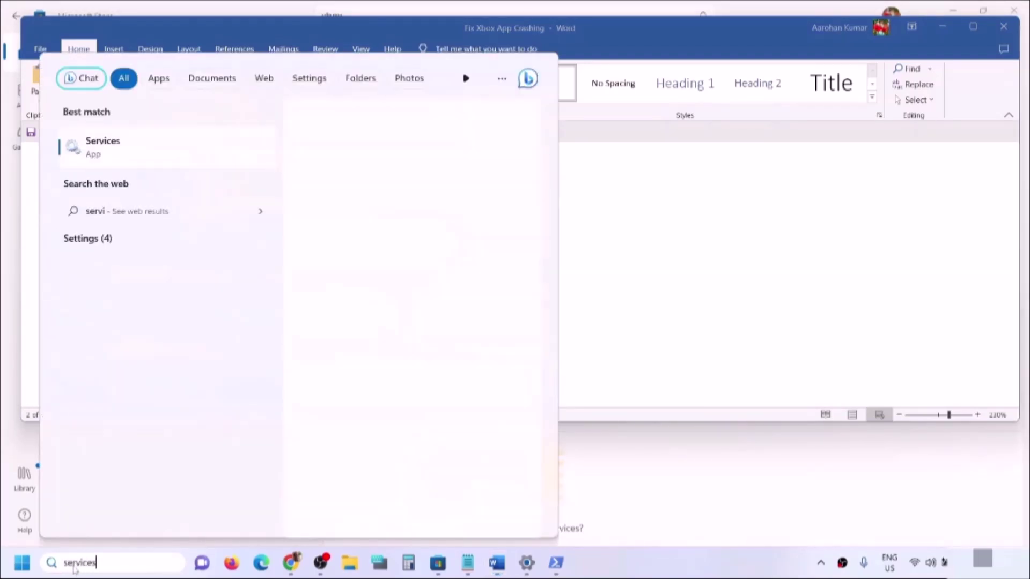
left_click(128, 149)
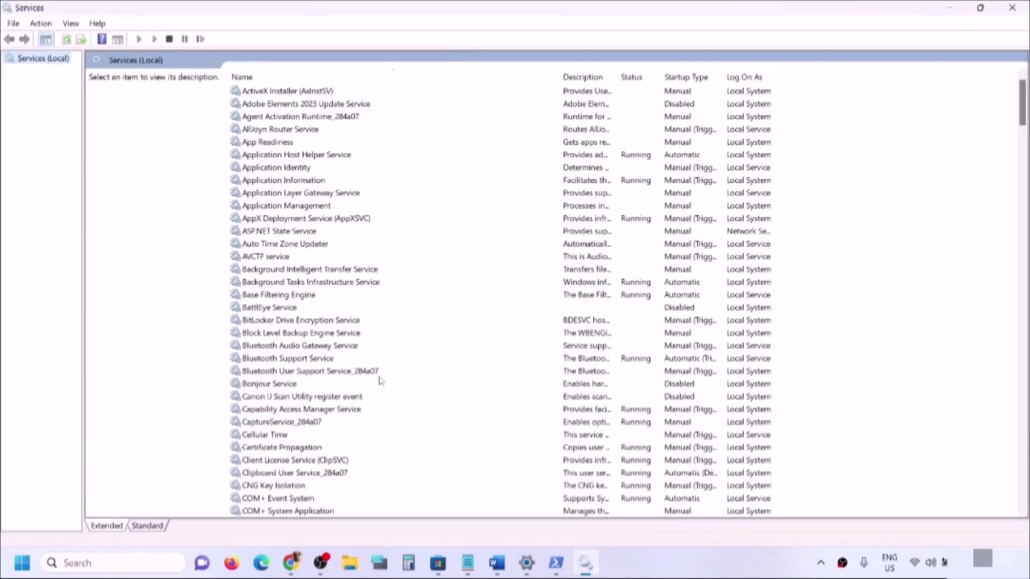
- Set IP Helper's startup type to Automatic, apply it, and jump to the Xbox services
left_click(360, 376)
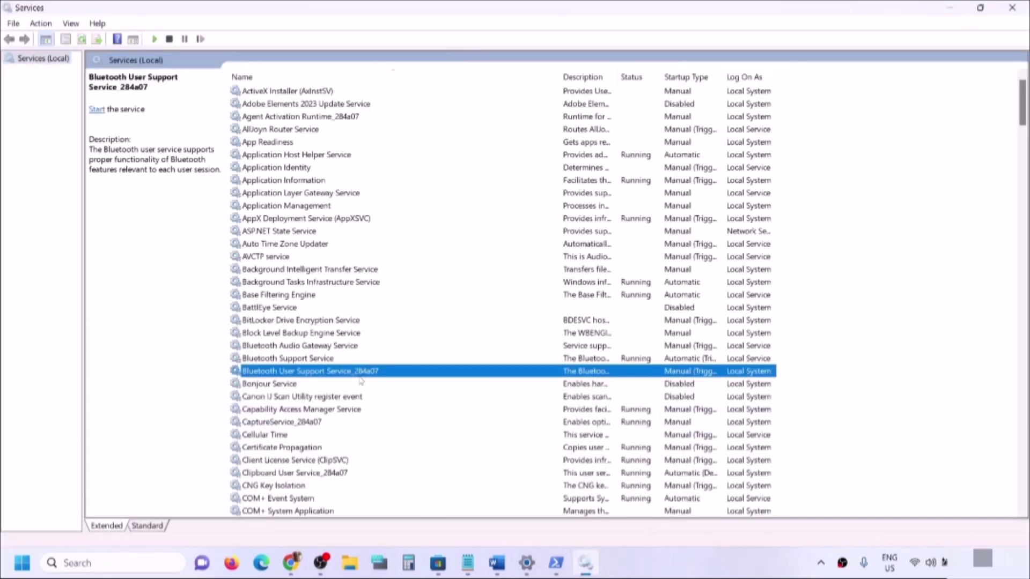
key("i")
left_click(244, 297)
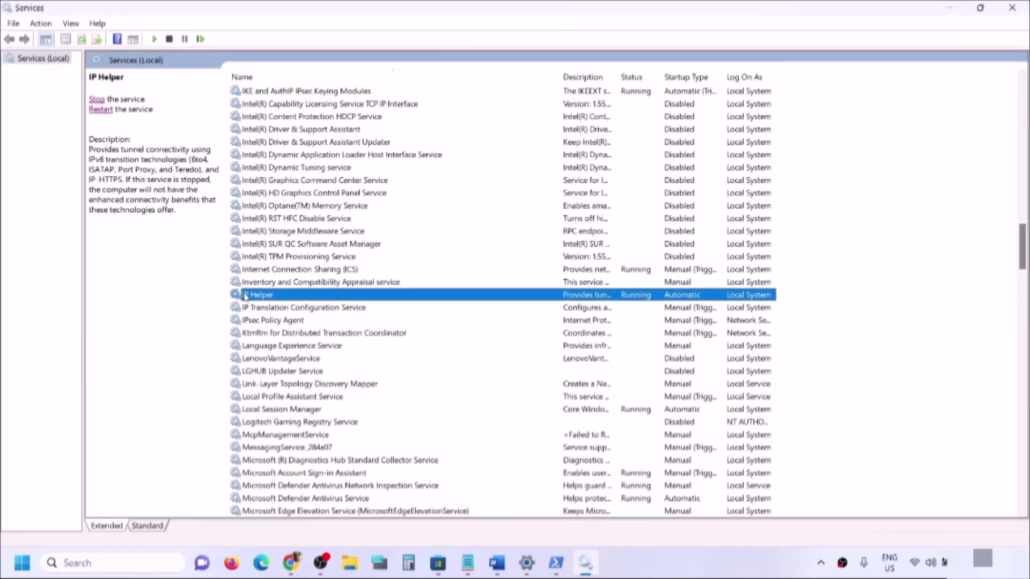
double_click(334, 296)
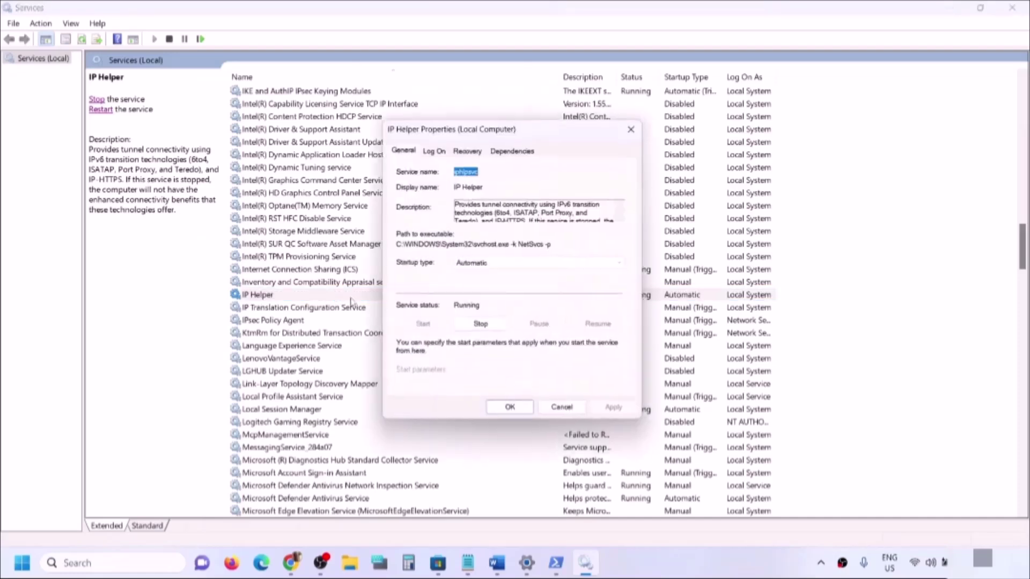
left_click(515, 265)
left_click(490, 286)
left_click(621, 416)
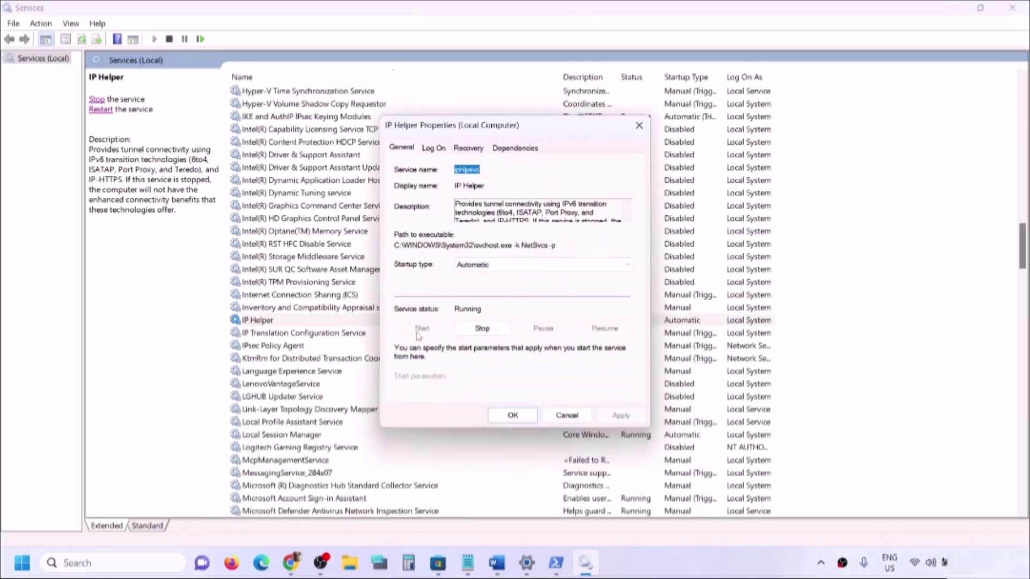
left_click(499, 416)
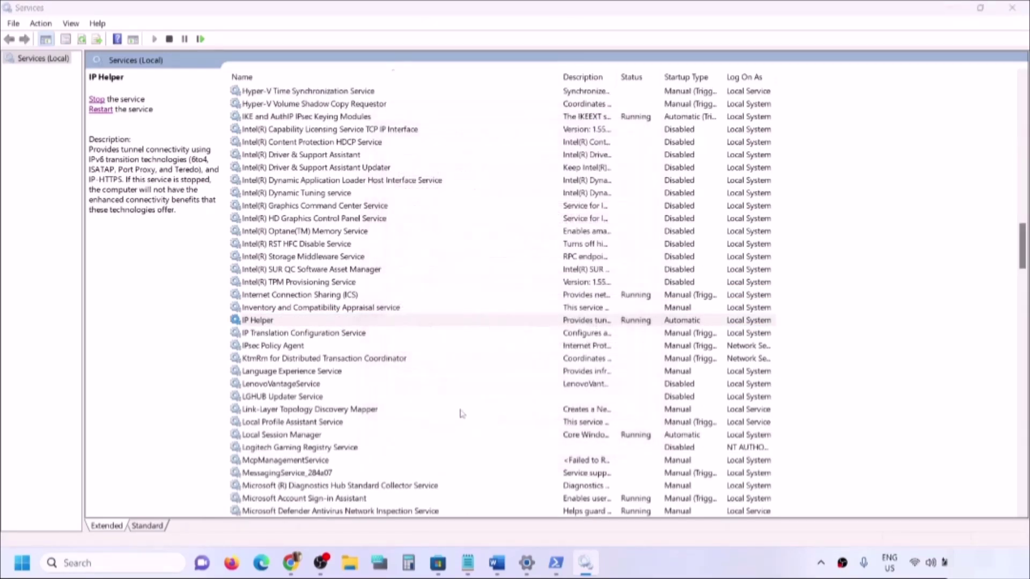
left_click(327, 386)
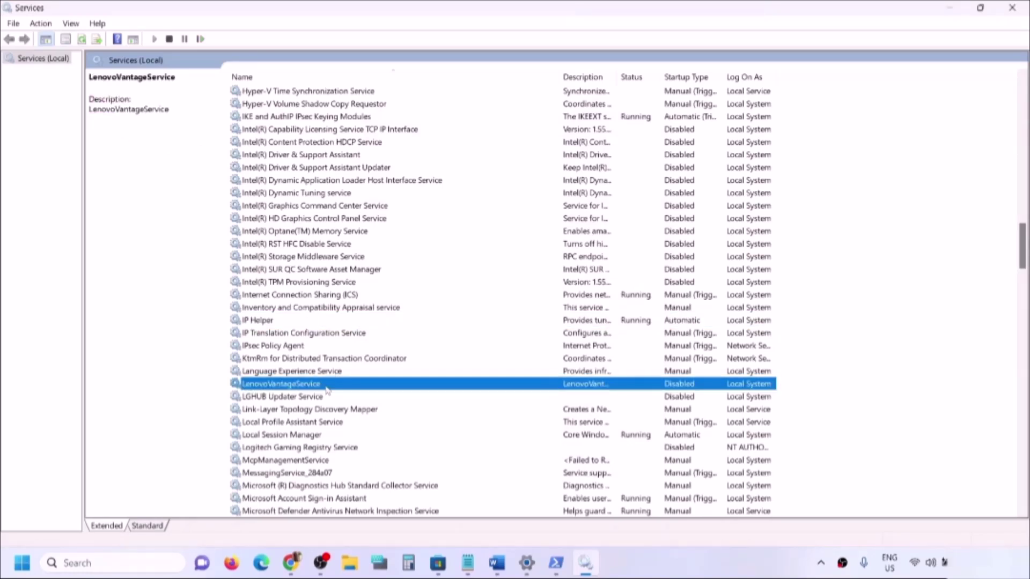
key("x")
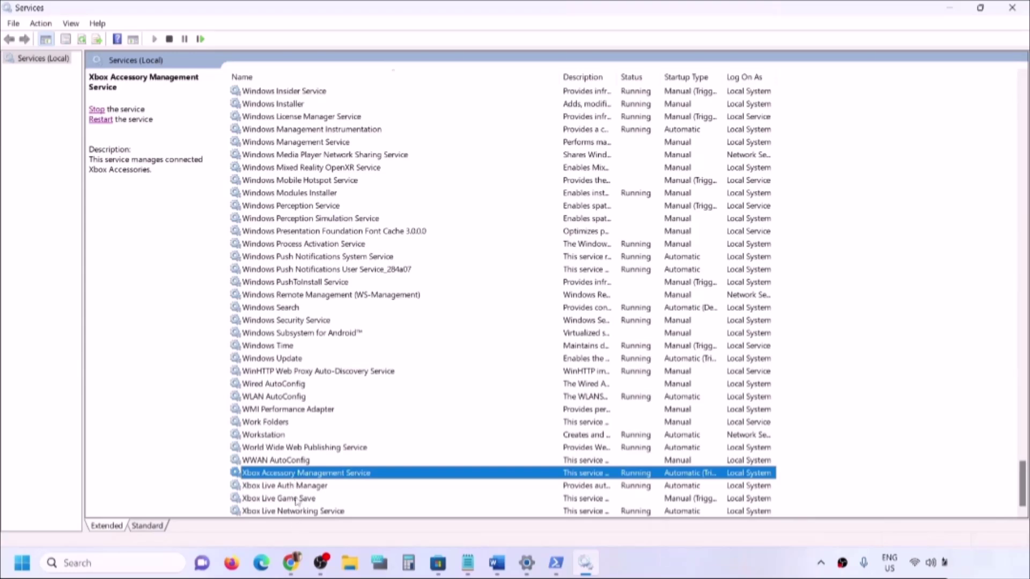
- Set Xbox Accessory Management Service and Xbox Live Auth Manager to Automatic startup
double_click(299, 474)
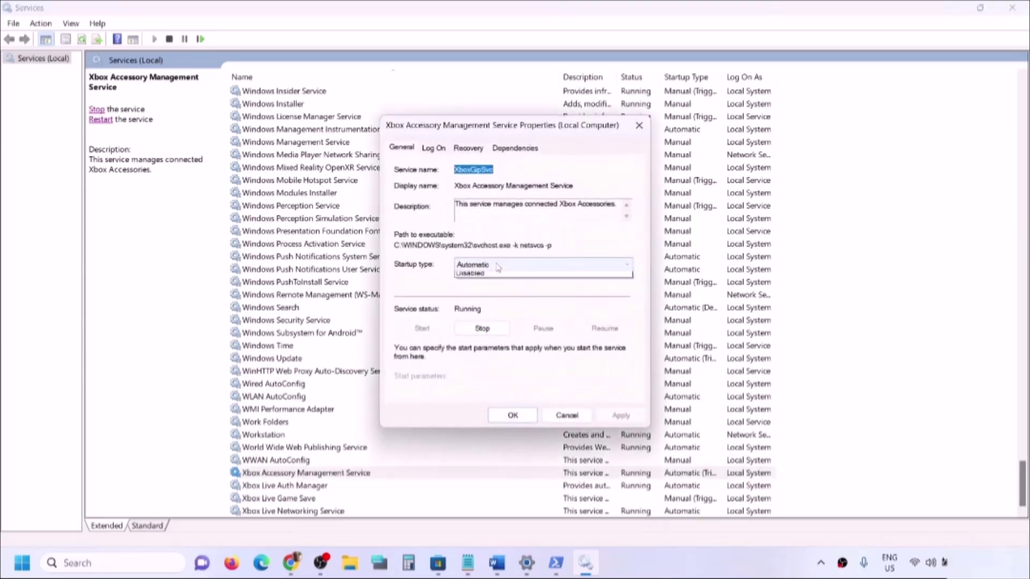
left_click(515, 265)
left_click(488, 286)
left_click(621, 416)
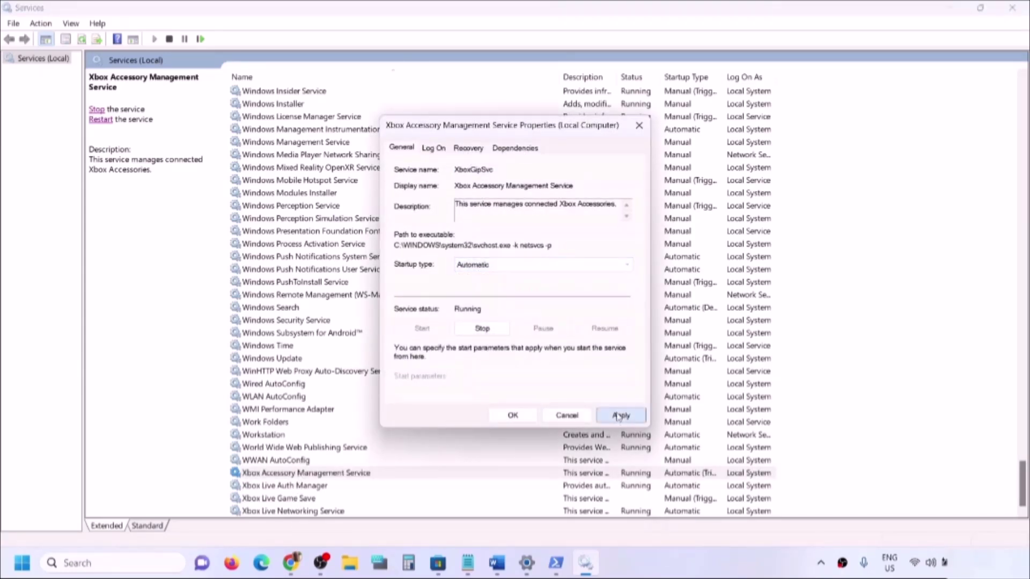
left_click(513, 416)
double_click(324, 486)
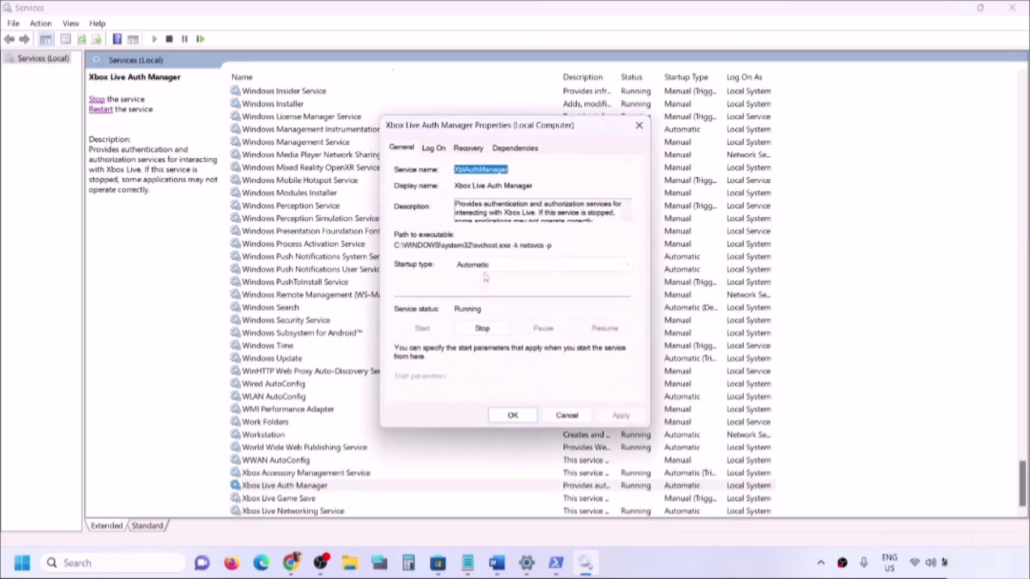
left_click(485, 265)
left_click(488, 276)
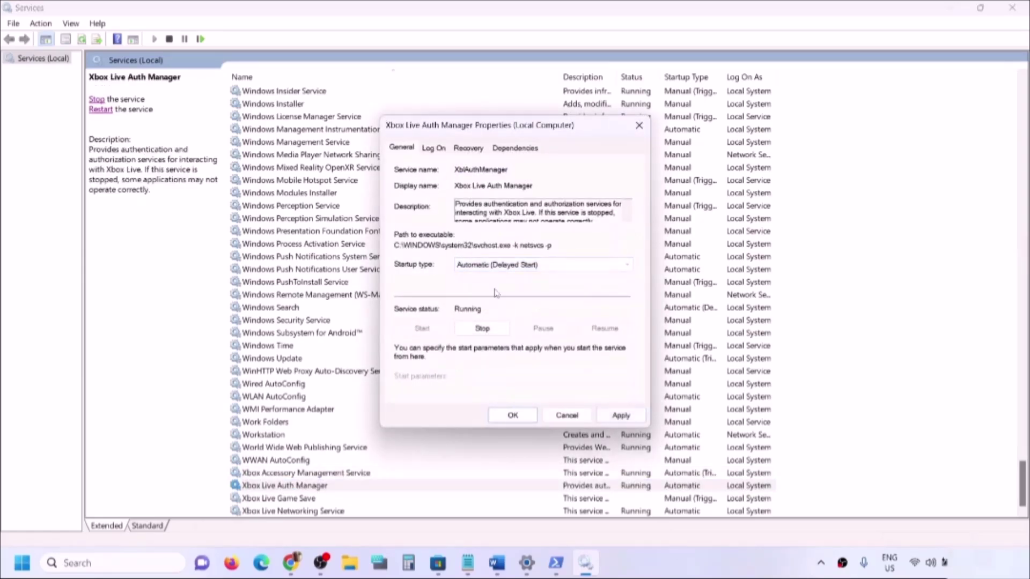
left_click(479, 268)
left_click(485, 286)
left_click(617, 415)
left_click(513, 416)
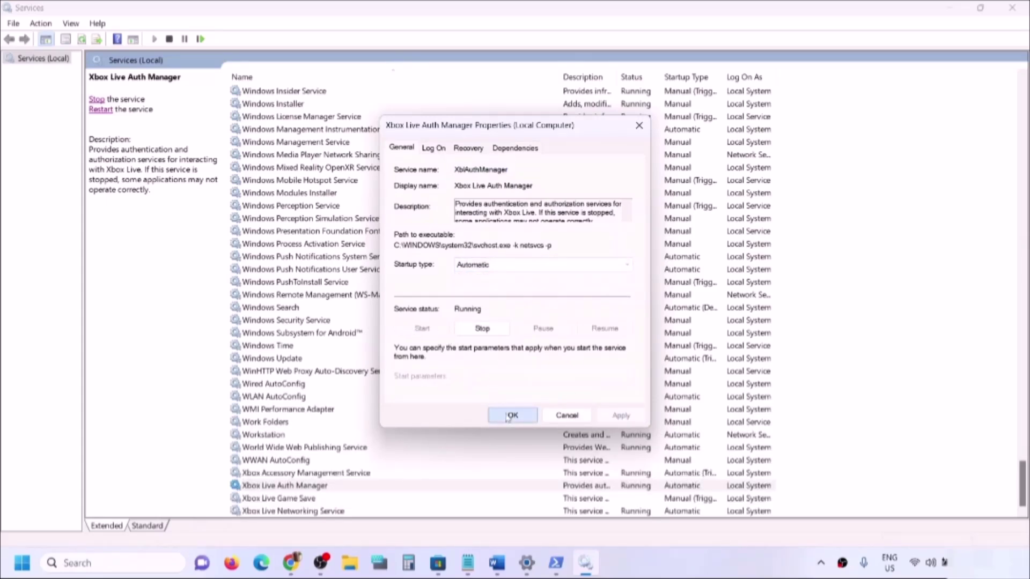
- Set Xbox Live Game Save to Automatic startup and start the service
double_click(309, 499)
left_click(479, 266)
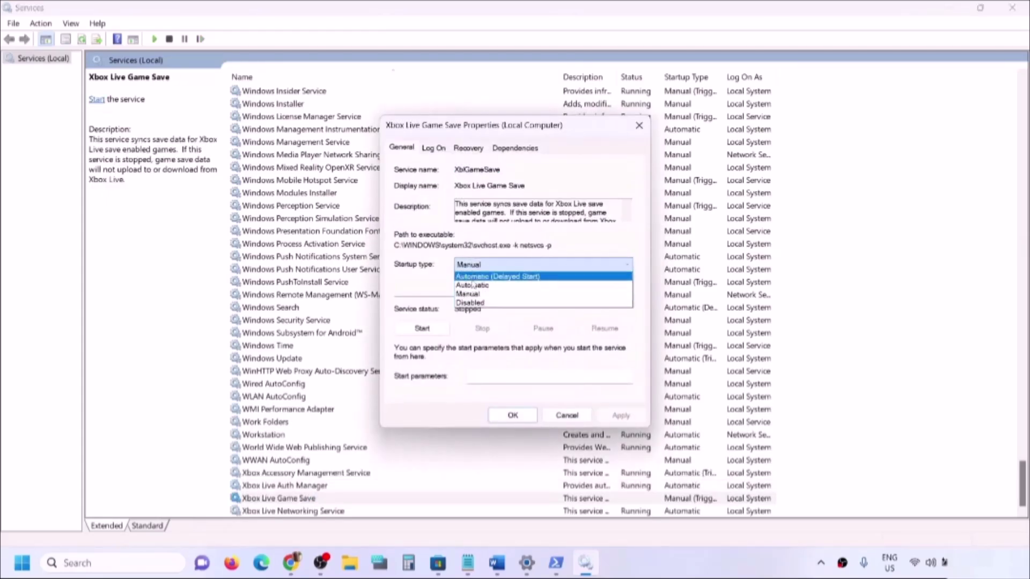
left_click(479, 285)
left_click(628, 420)
left_click(422, 329)
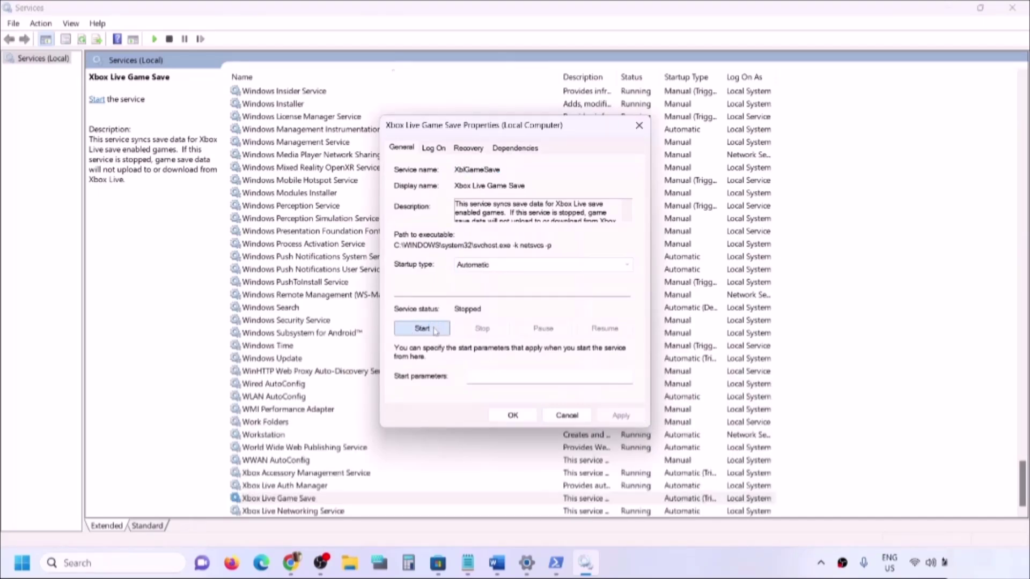
left_click(513, 415)
- Set Xbox Live Networking Service and Windows Update to Automatic startup
double_click(322, 512)
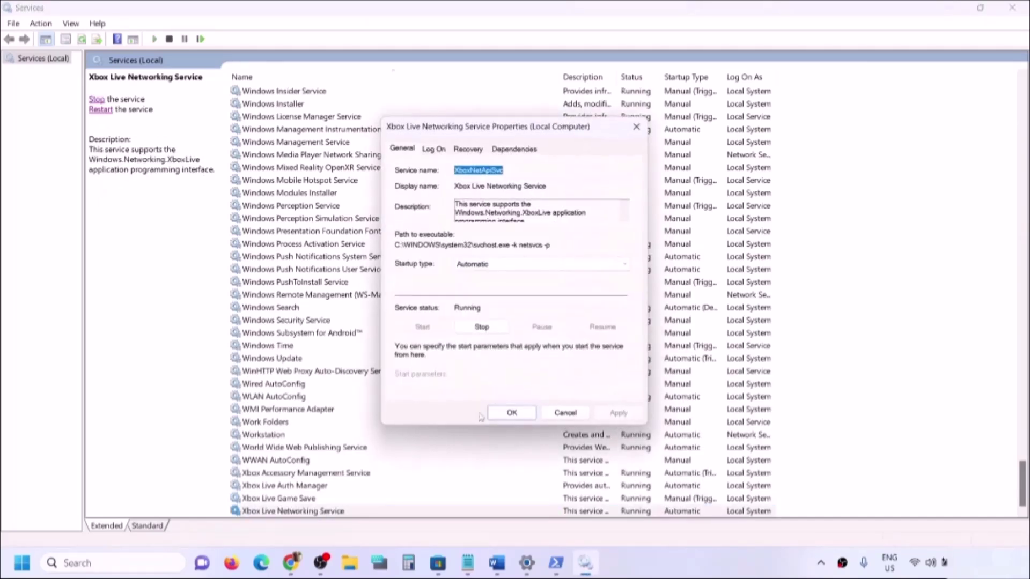
left_click(515, 265)
left_click(499, 285)
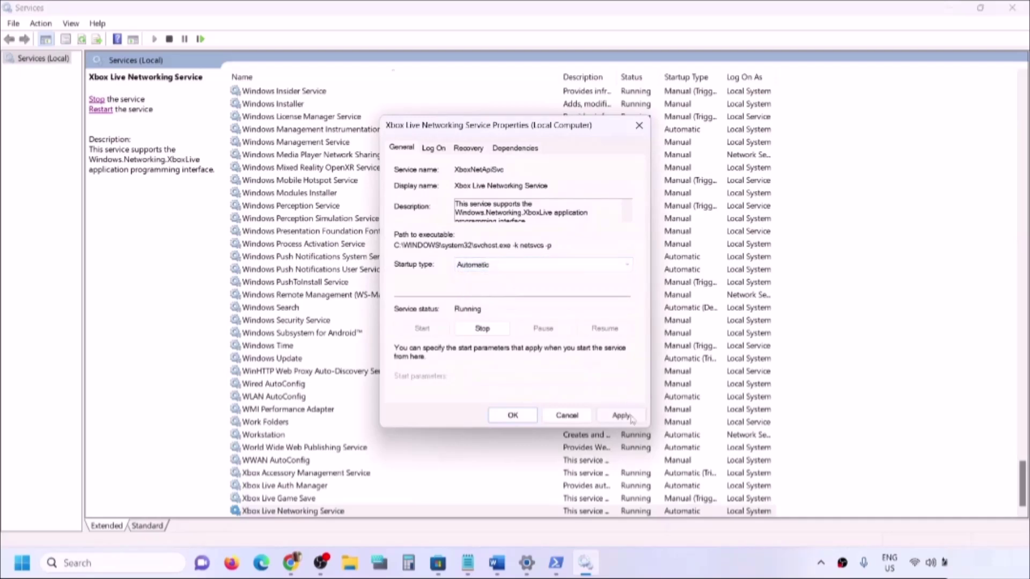
left_click(620, 415)
left_click(512, 415)
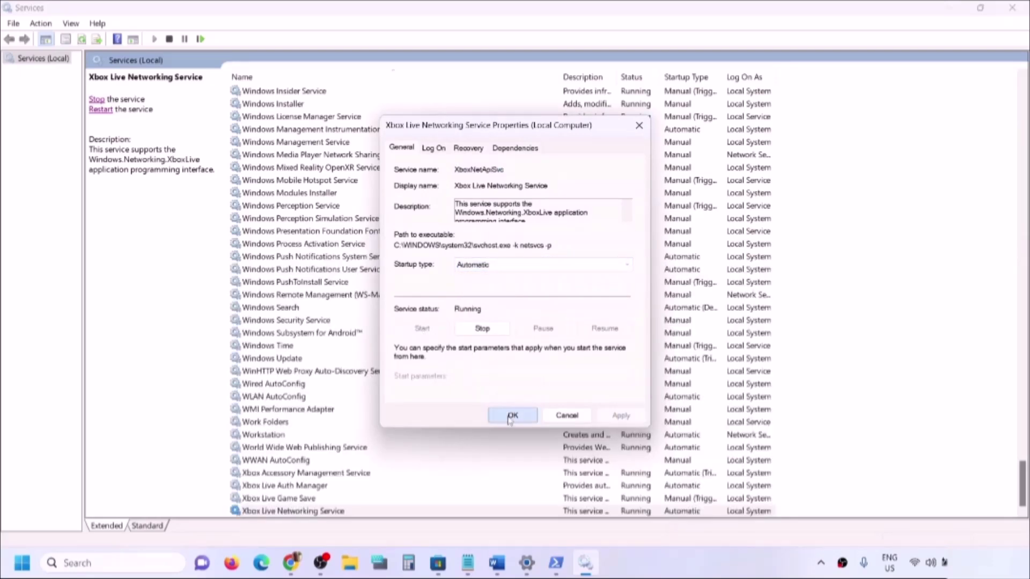
left_click(297, 359)
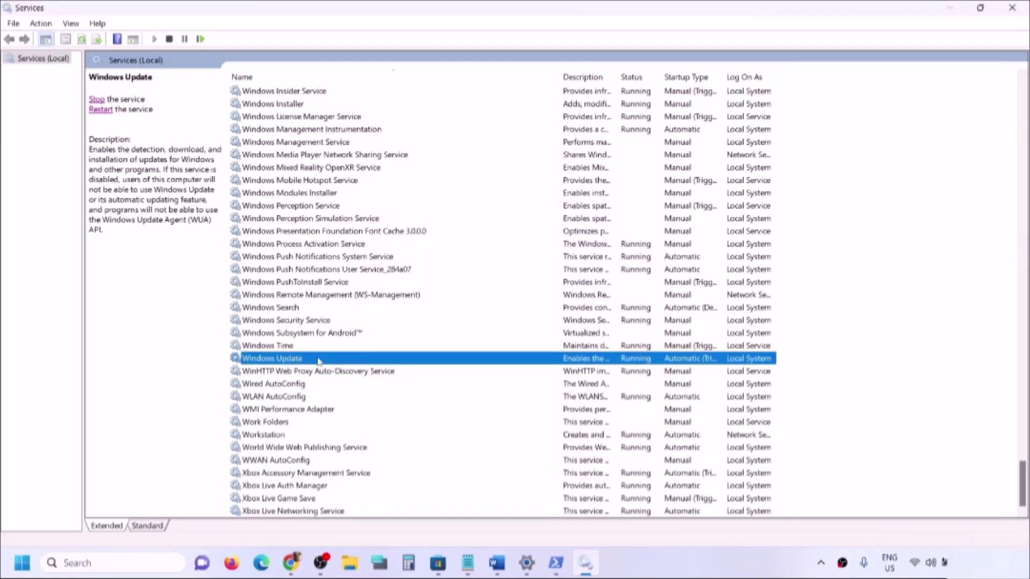
double_click(319, 359)
left_click(489, 265)
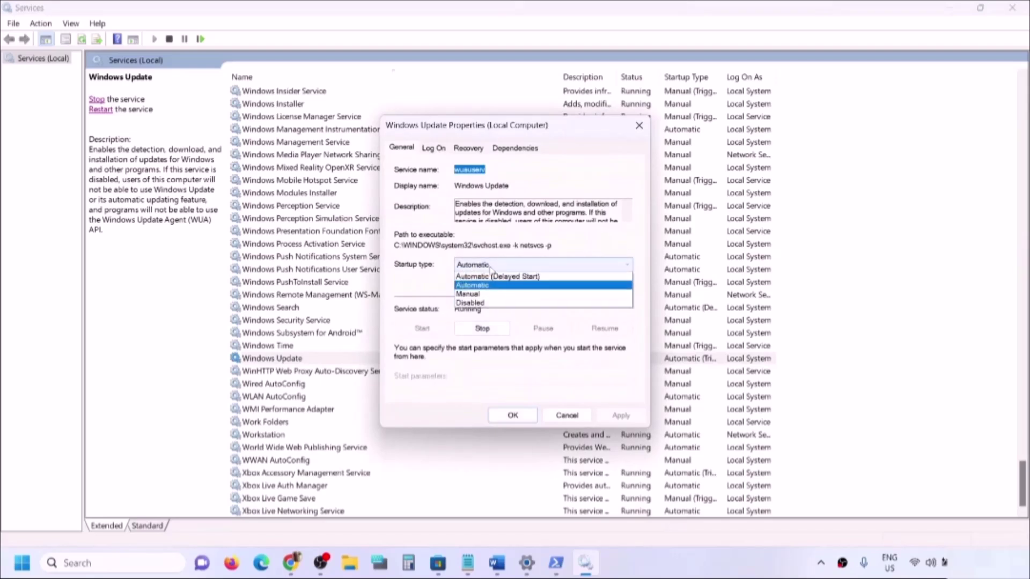
left_click(488, 286)
left_click(620, 416)
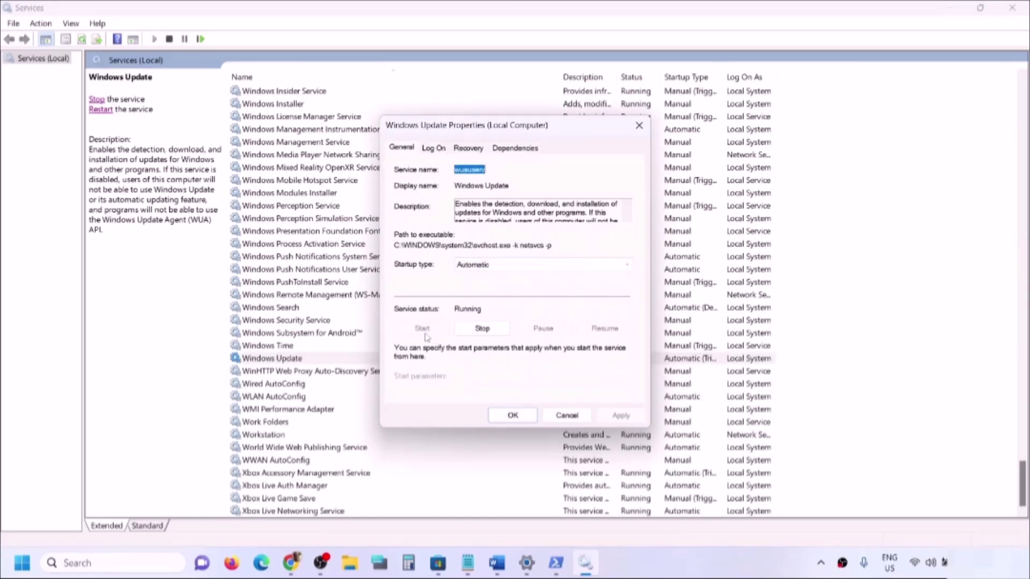
left_click(512, 416)
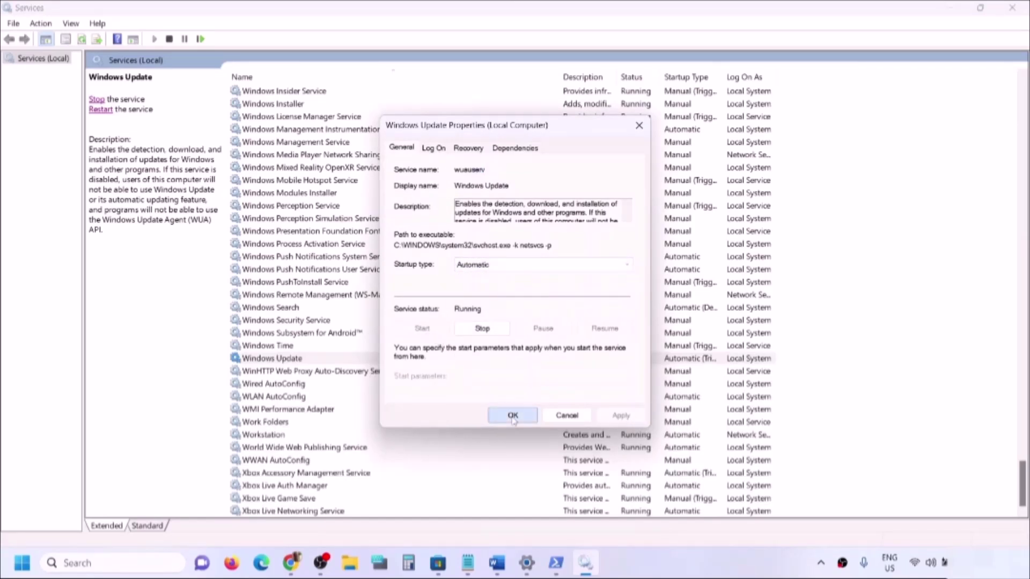
left_click(314, 324)
- Stop both Gaming Services entries
scroll(433, 343, "up", 3)
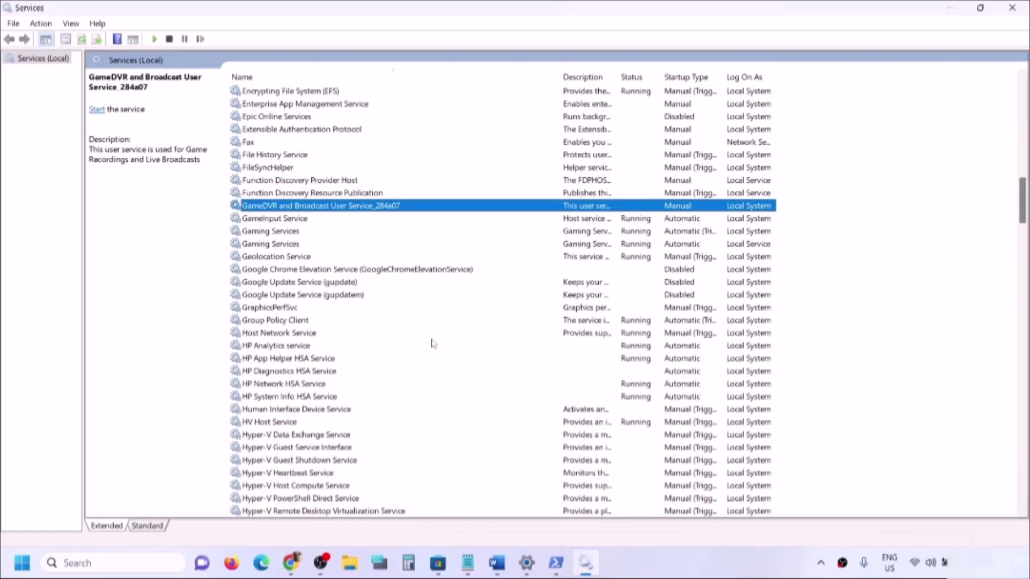
left_click(287, 234)
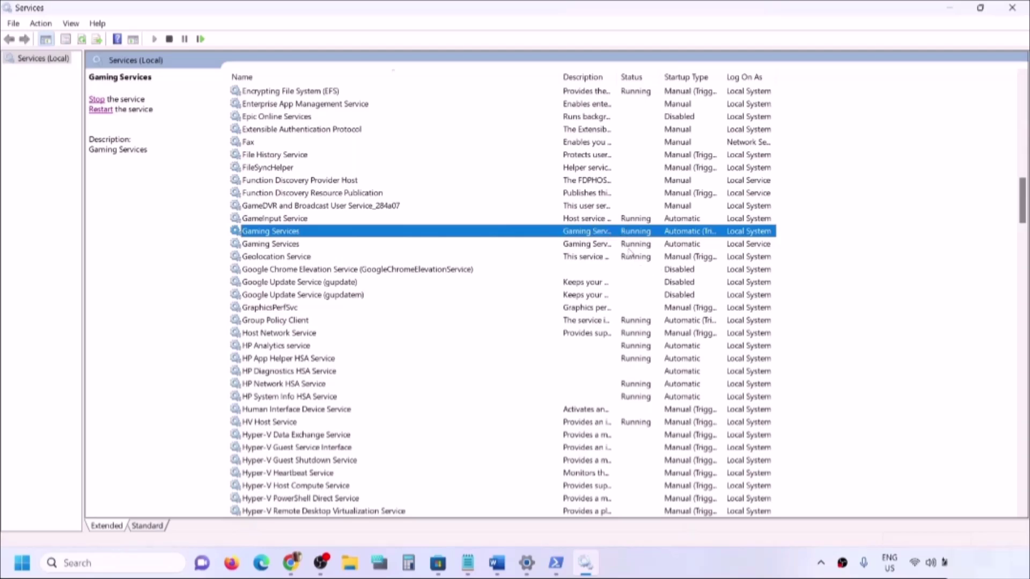
right_click(606, 236)
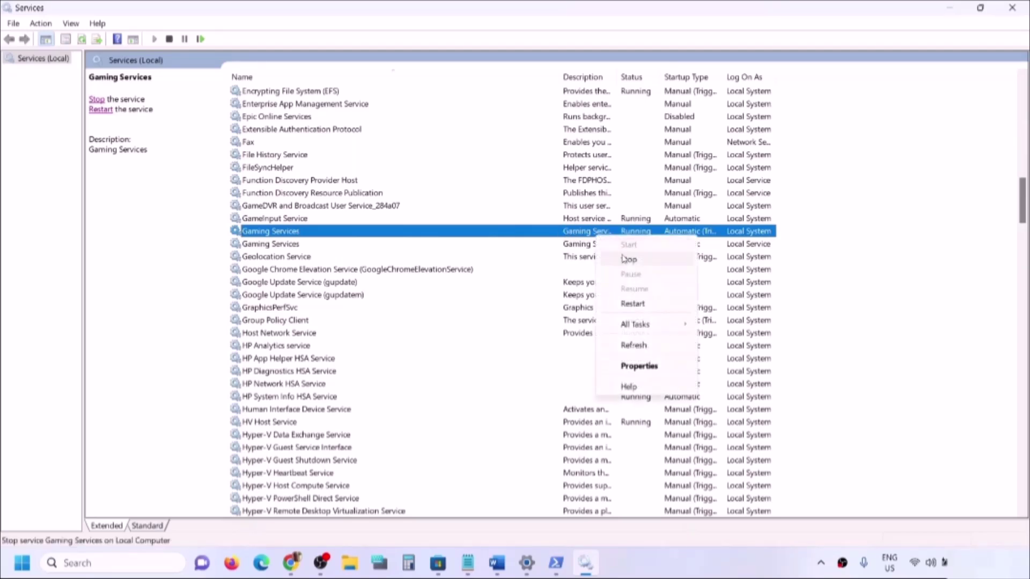
left_click(624, 257)
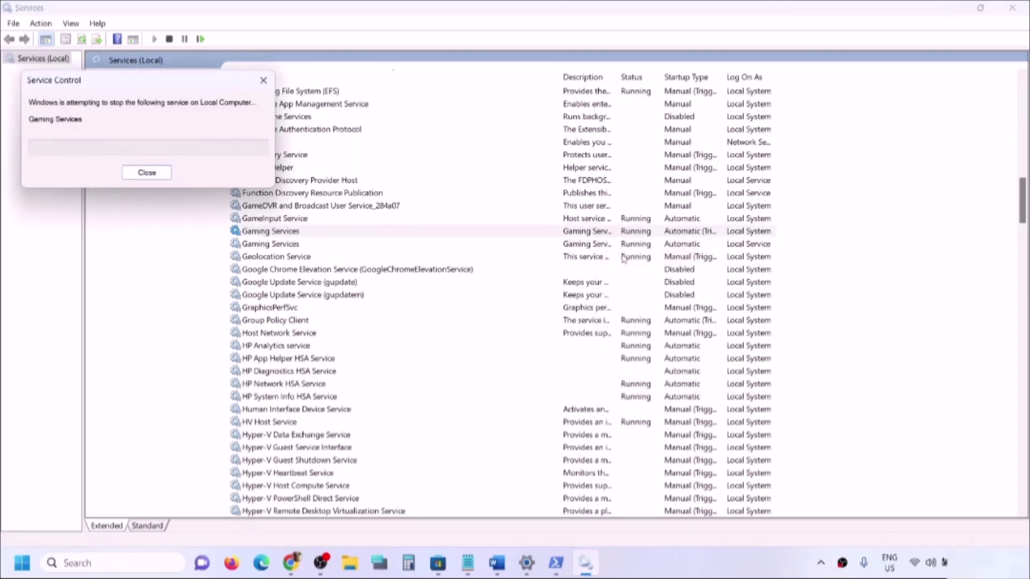
left_click(597, 246)
right_click(597, 247)
left_click(641, 268)
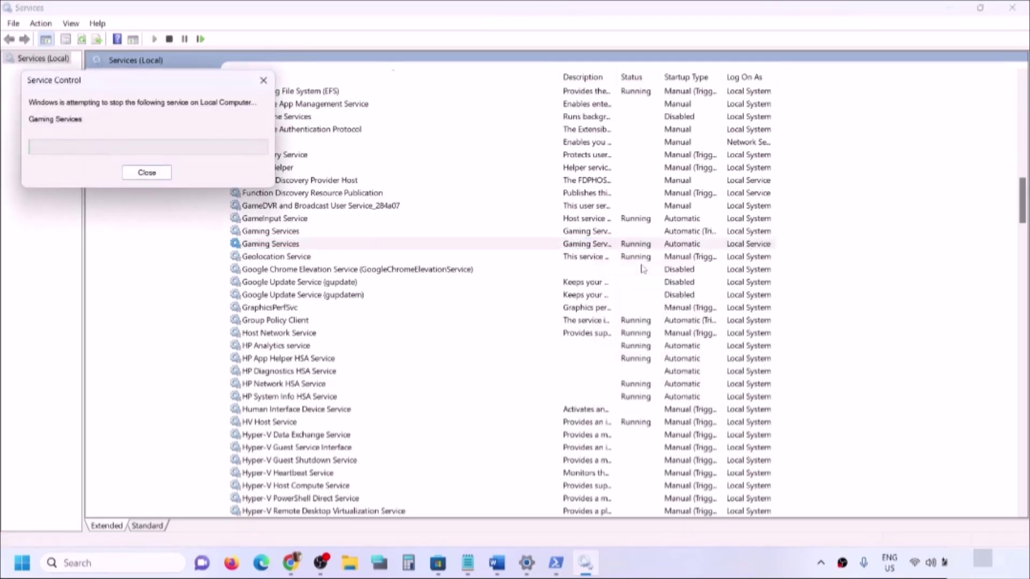
- Start both Gaming Services entries again
left_click(595, 234)
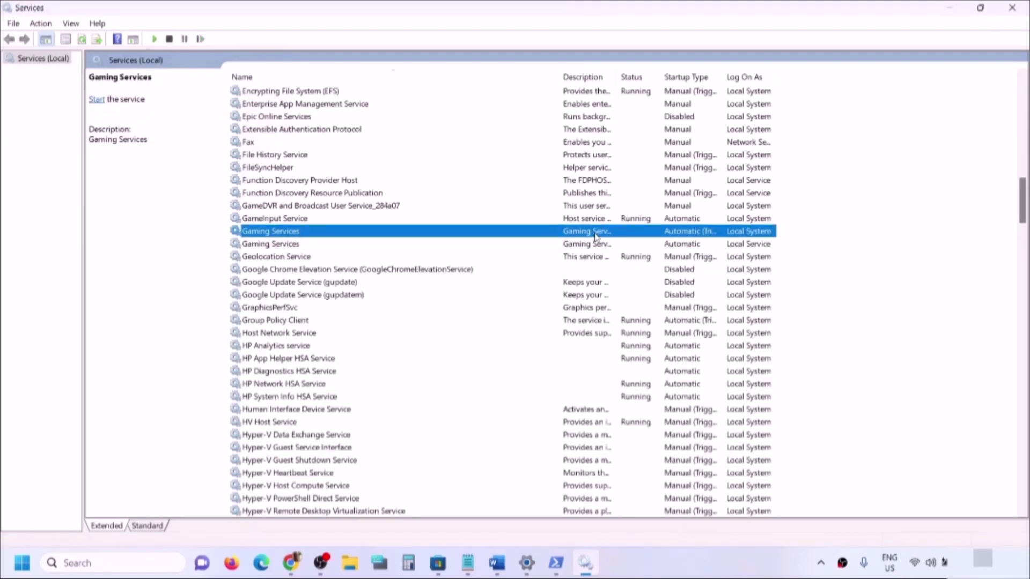
right_click(596, 235)
left_click(628, 241)
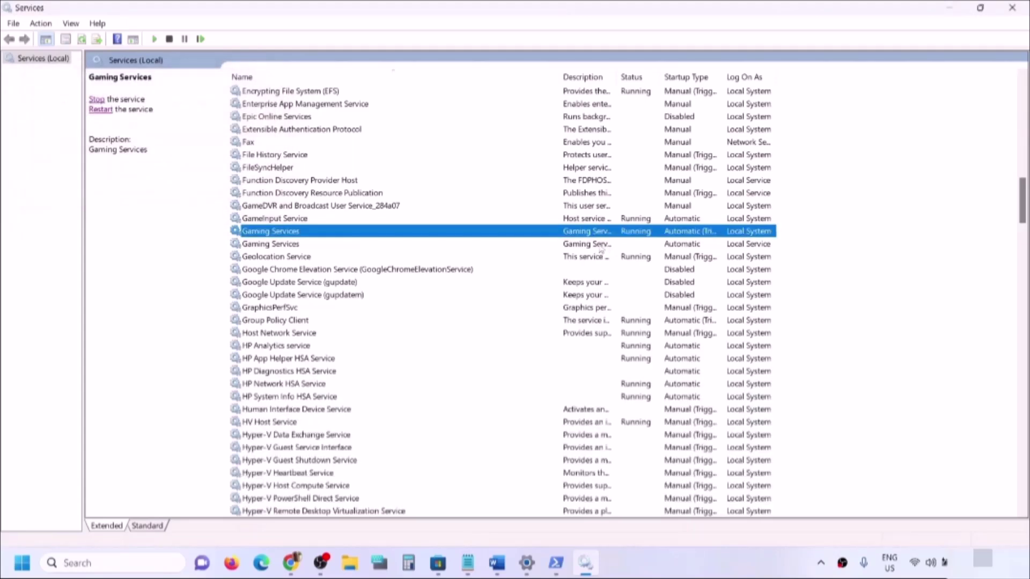
left_click(596, 244)
right_click(597, 244)
left_click(628, 253)
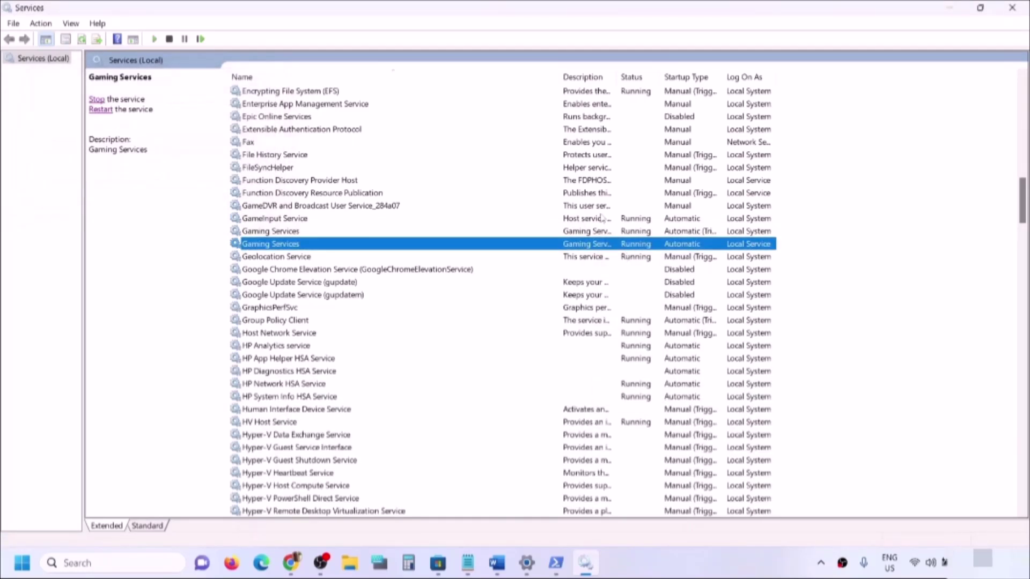
- Give Microsoft Store Install Service an Automatic startup type and apply it
left_click(564, 205)
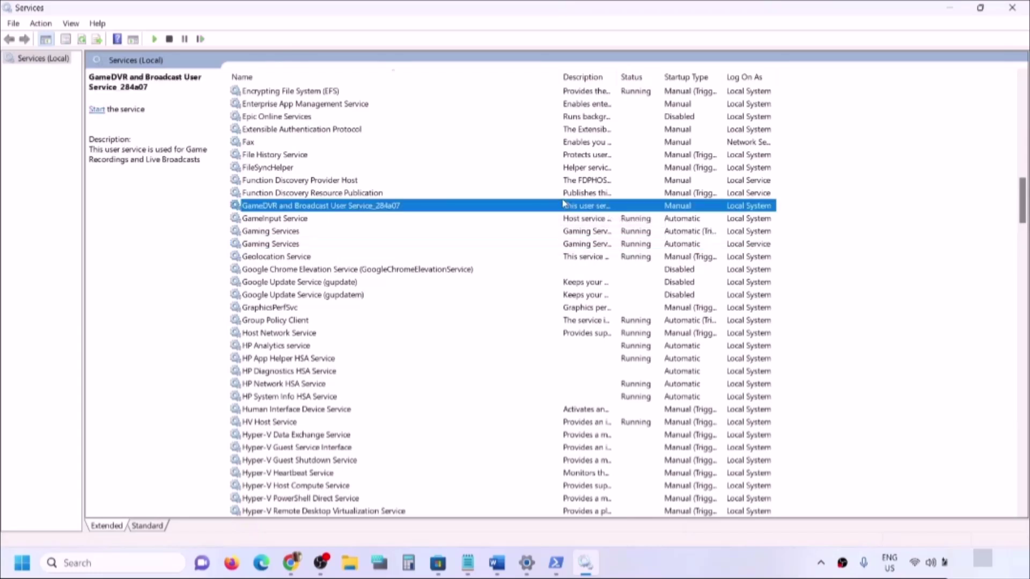
key("m")
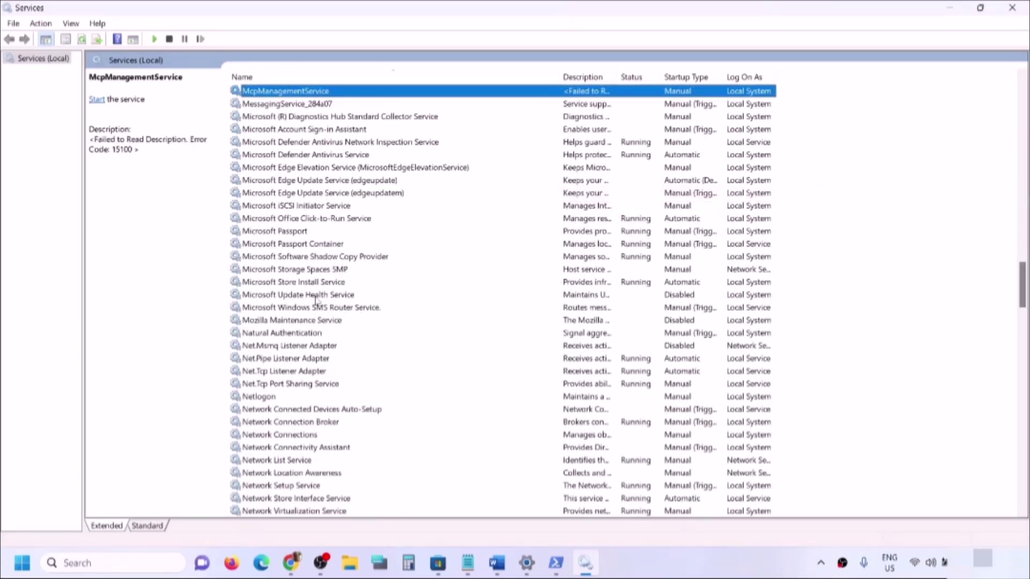
left_click(307, 283)
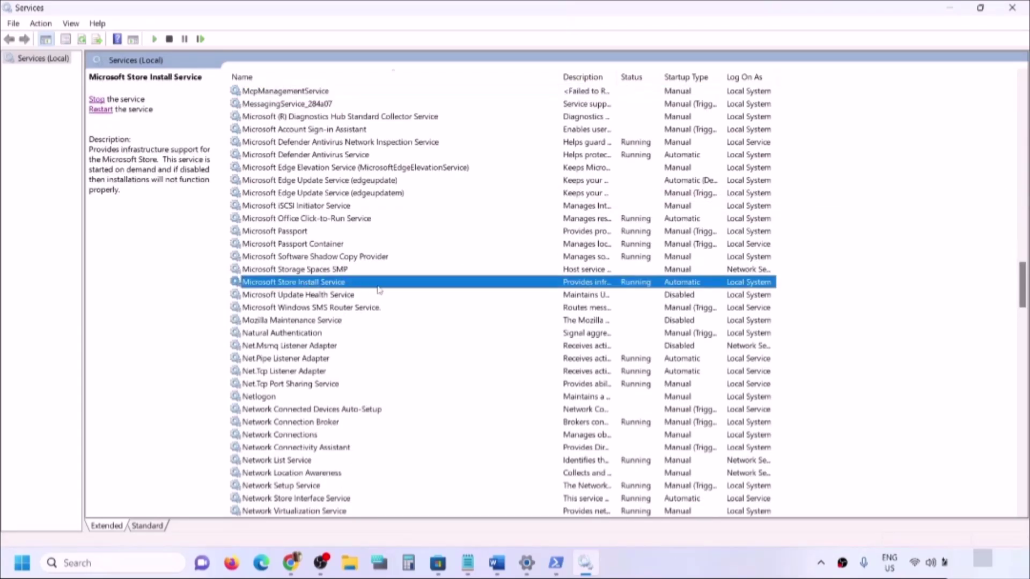
double_click(403, 286)
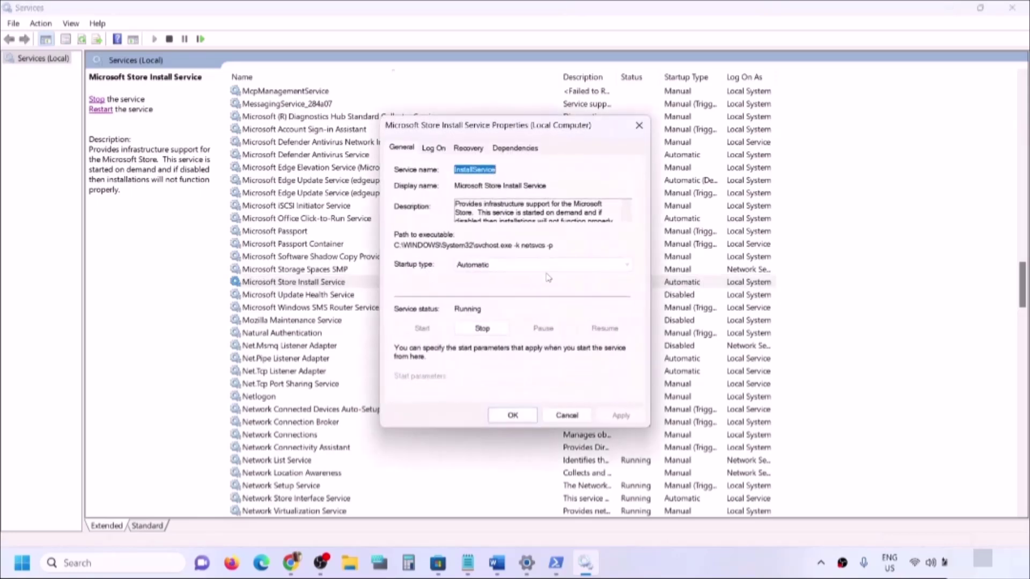
left_click(546, 266)
left_click(495, 286)
left_click(621, 416)
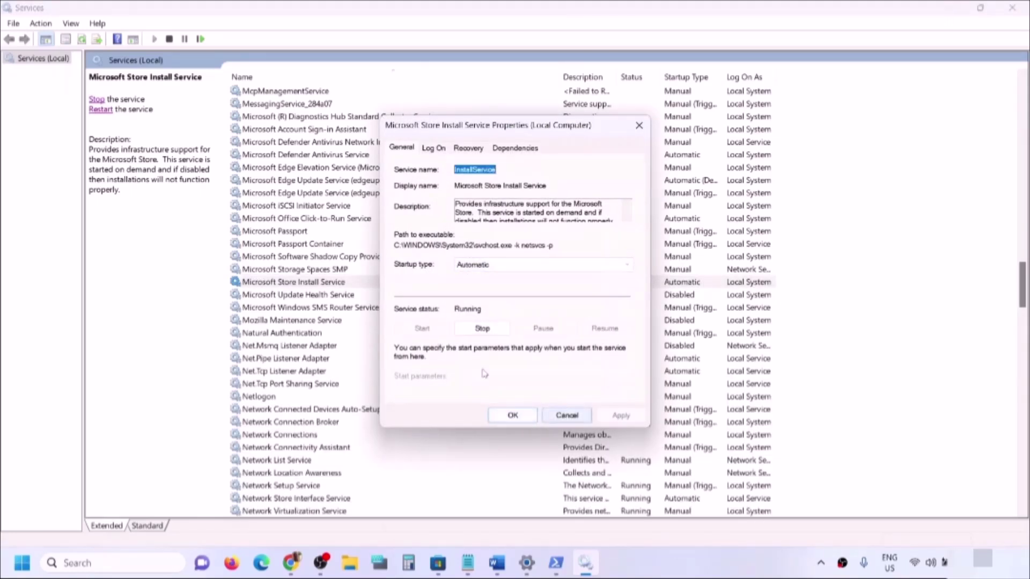